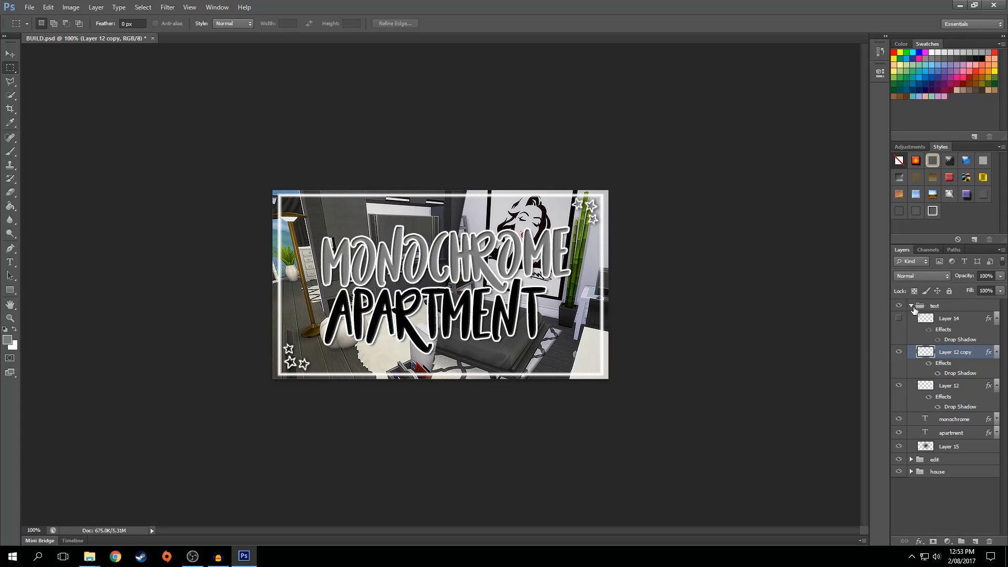
Collapse the text group, expand the edit group and compare the image with and without the uppermost Gradient adjustment layer.
left_click(912, 306)
left_click(911, 318)
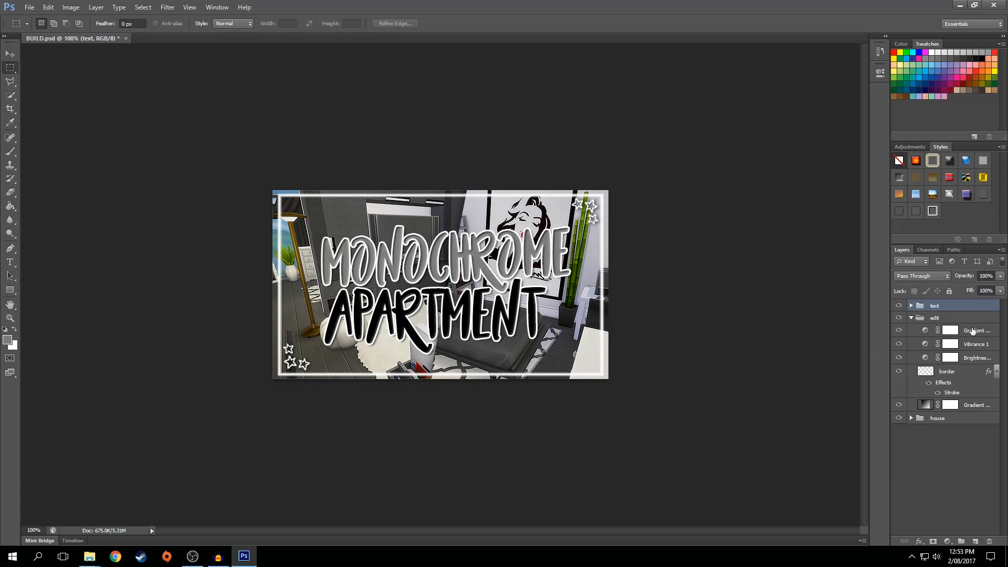
left_click(900, 331)
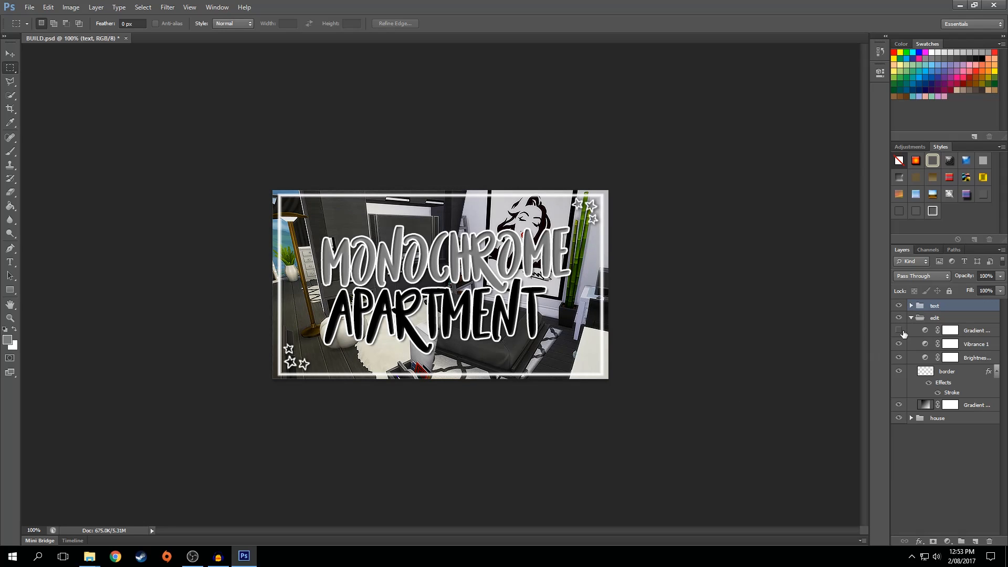
left_click(900, 331)
left_click(900, 331)
left_click(902, 331)
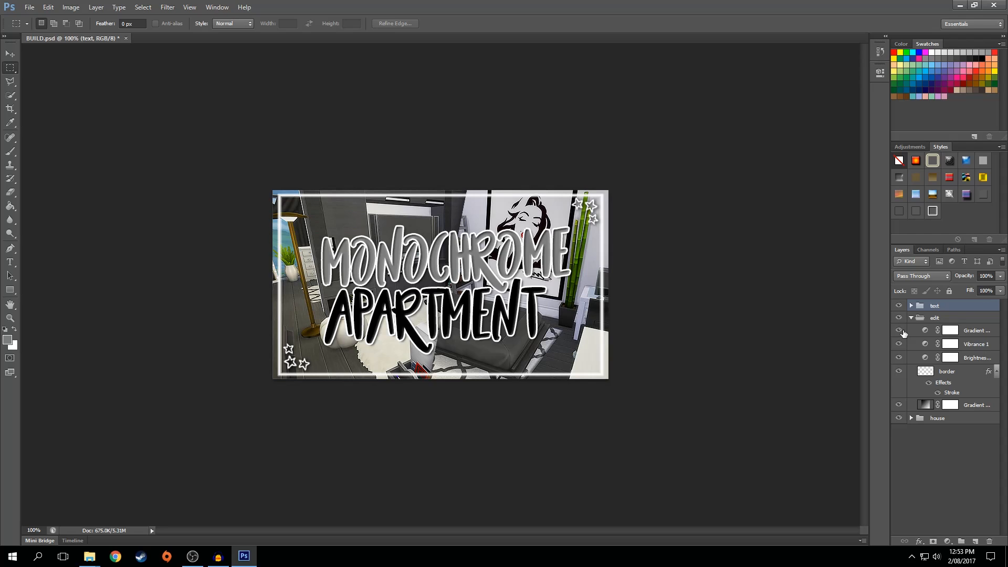
Toggle the visibility of the Vibrance 1 adjustment layer to compare its effect on the image.
left_click(900, 345)
left_click(899, 346)
left_click(901, 346)
left_click(901, 346)
left_click(900, 345)
left_click(900, 345)
left_click(900, 345)
Compare the image with and without the Brightness adjustment layer and leave all layers deselected.
left_click(900, 359)
left_click(900, 359)
left_click(900, 360)
left_click(900, 360)
left_click(971, 465)
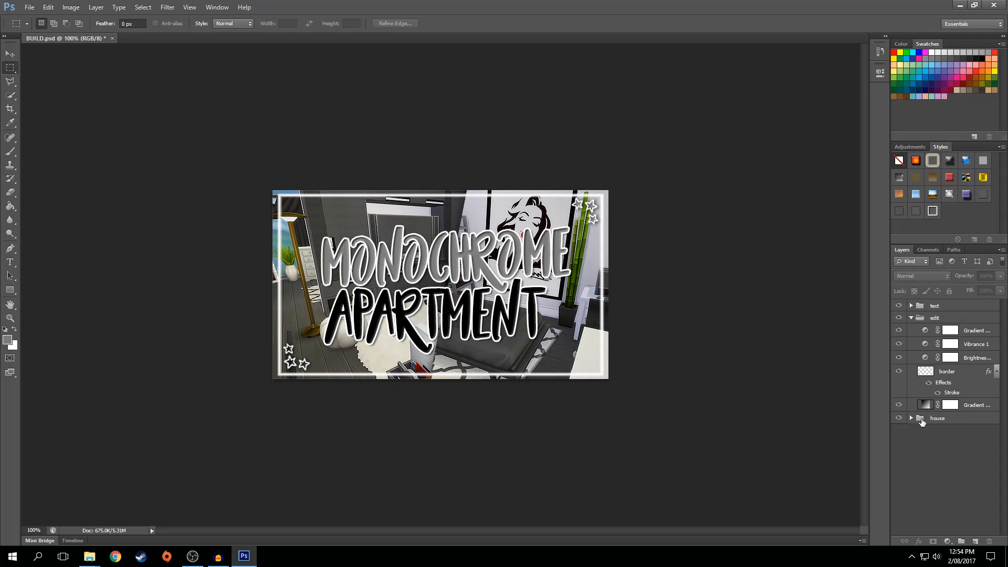
Toggle the gradient layer below the border to compare its effect, and collapse the edit group.
left_click(898, 406)
left_click(898, 406)
left_click(898, 406)
left_click(898, 406)
left_click(898, 406)
left_click(912, 318)
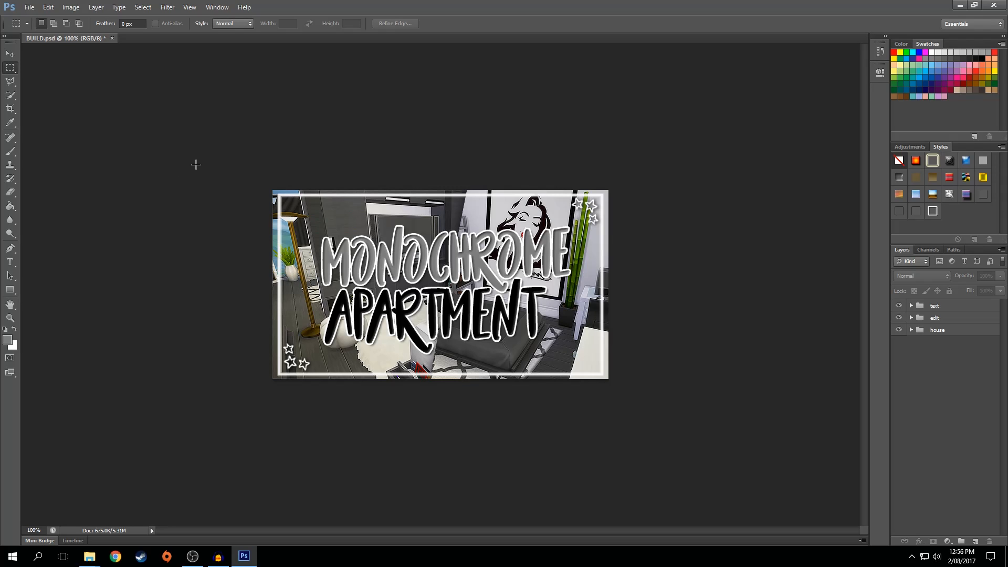
Delete both apartment picture layers from the house group, keeping the empty group.
left_click(909, 331)
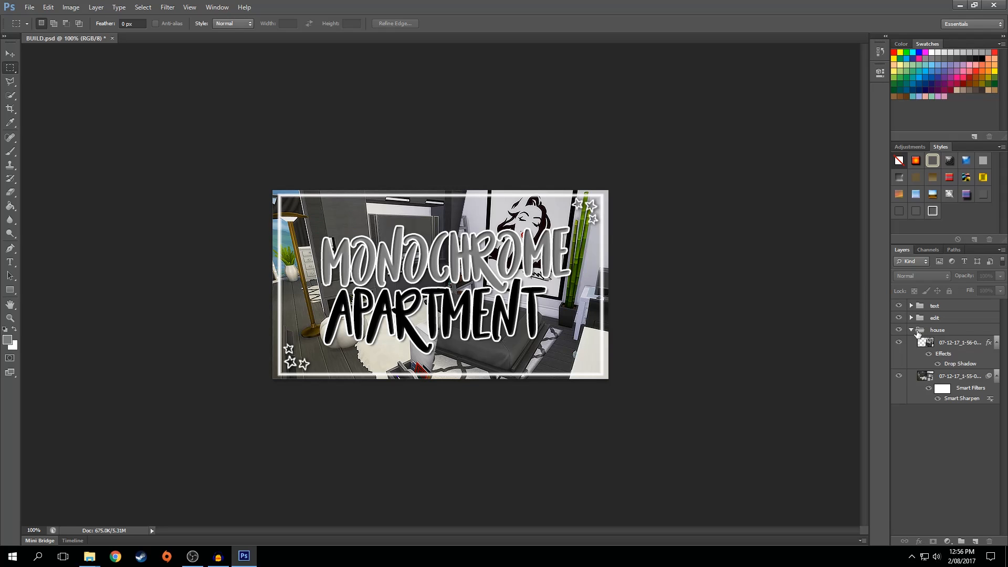
left_click(957, 344)
left_click(965, 379, "shift")
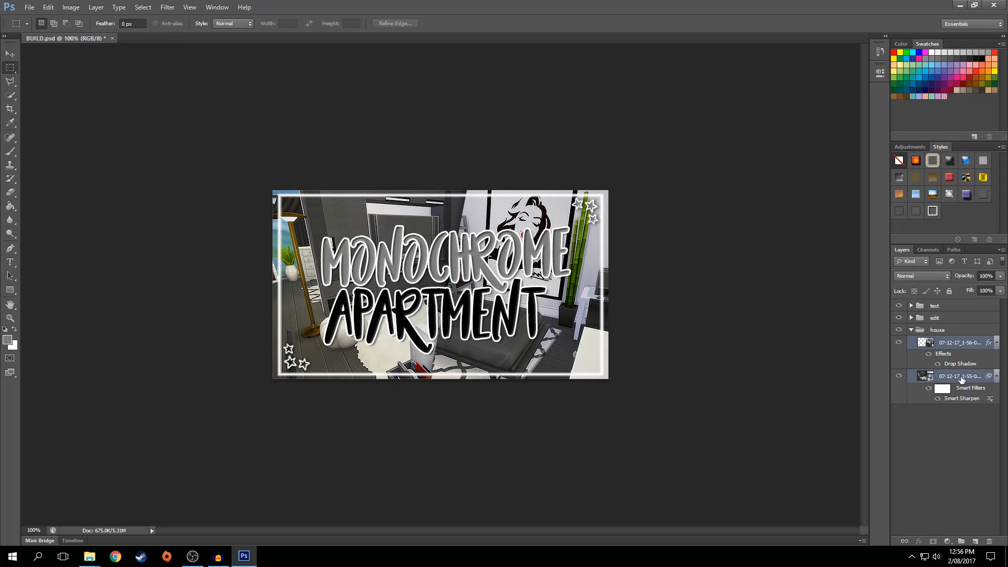
key("Delete")
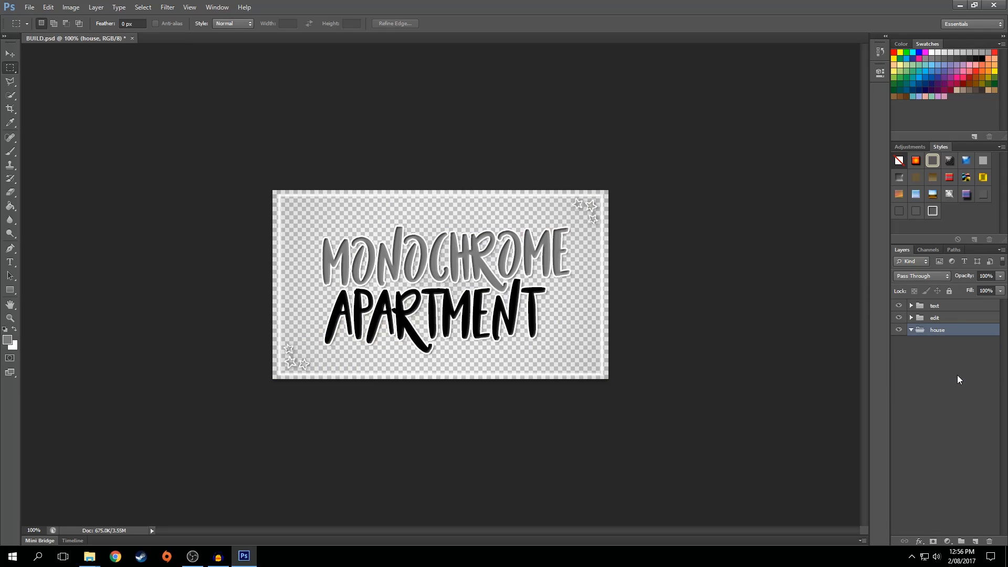
Delete the Gradient, Vibrance and Brightness adjustments and the gradient layer from the edit group, keeping only the border layer.
left_click(912, 318)
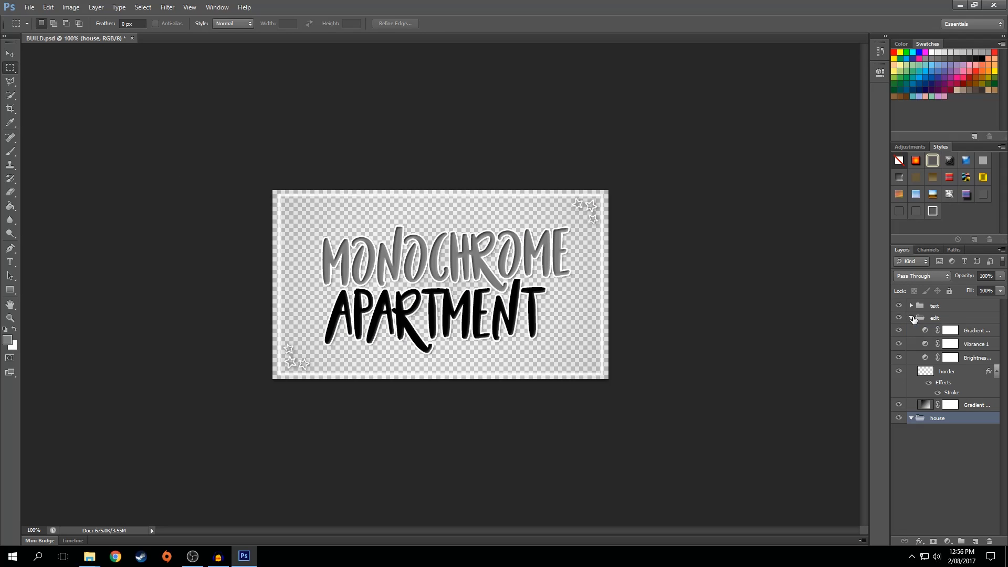
left_click(978, 330)
left_click(972, 405, "shift")
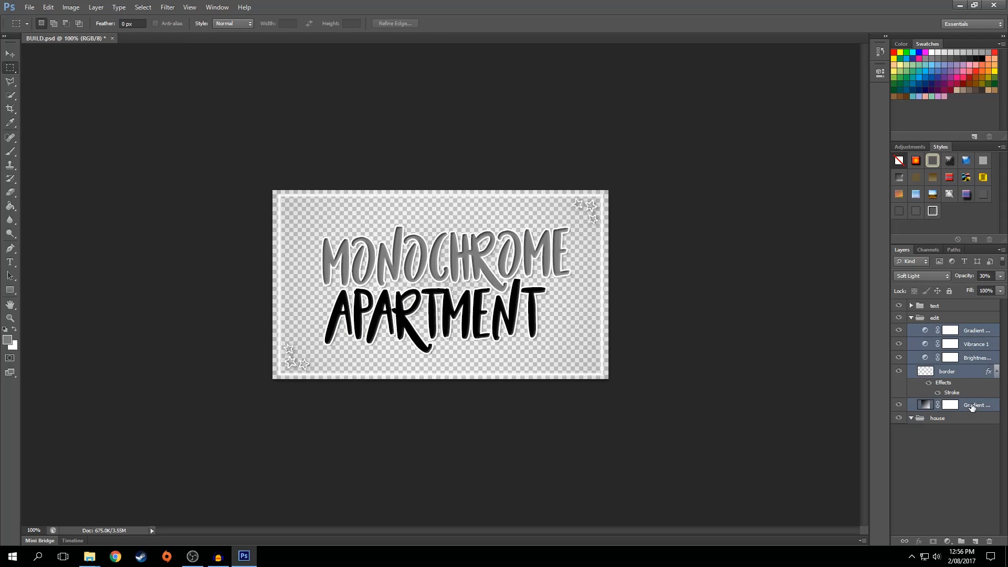
left_click(961, 374, "ctrl")
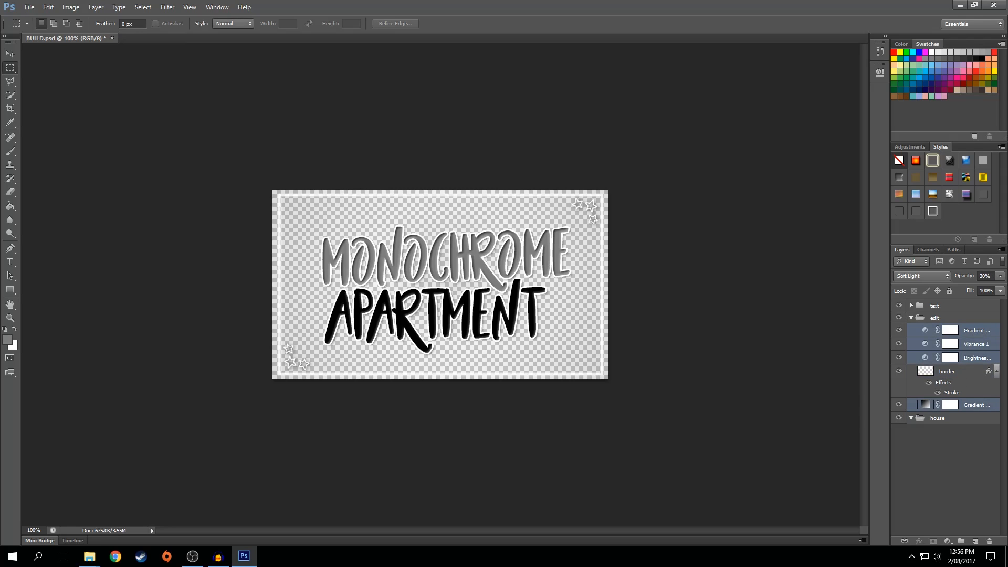
key("Delete")
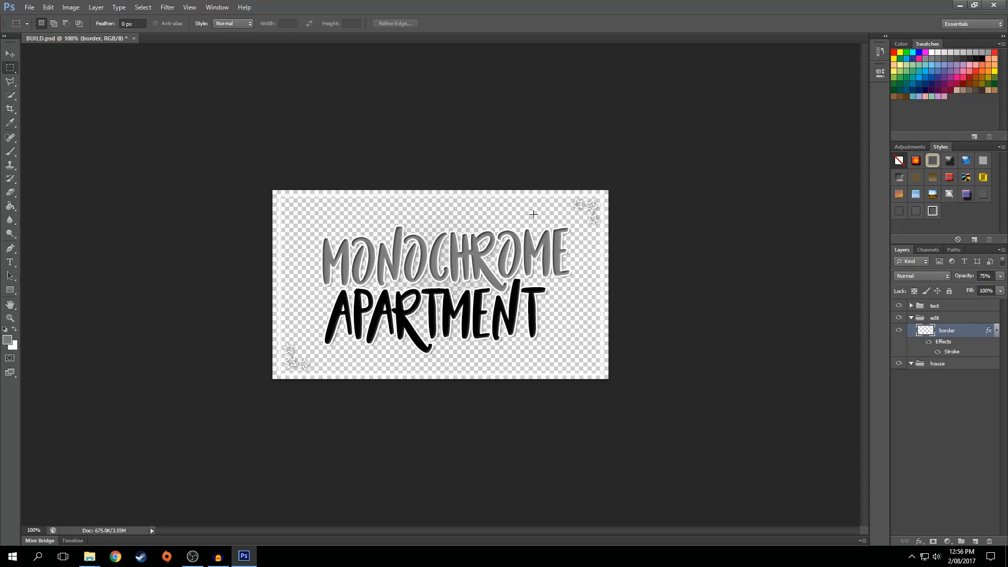
Collapse the edit group, check what the hidden Layer 14 in the text group shows, and delete that layer.
left_click(911, 318)
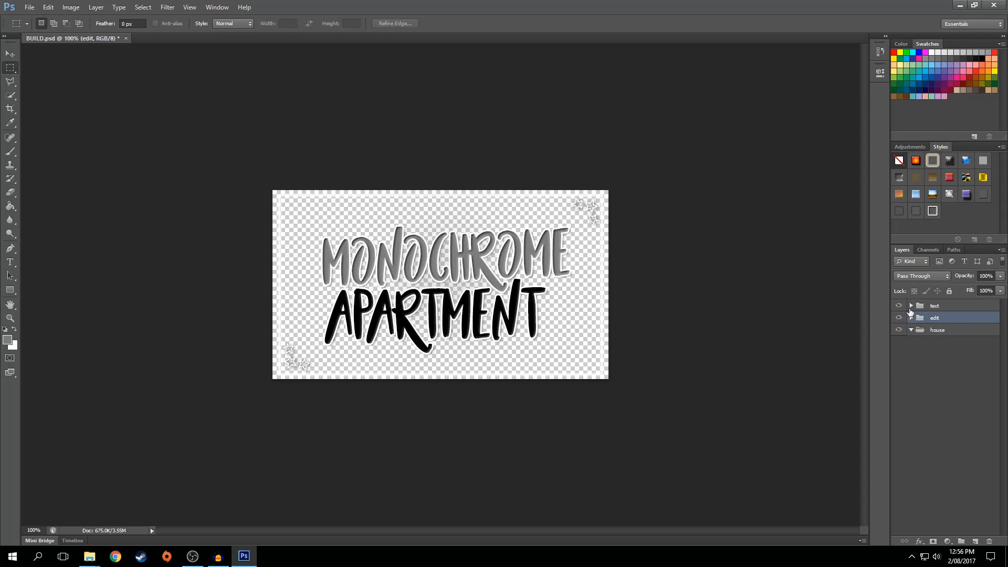
left_click(912, 306)
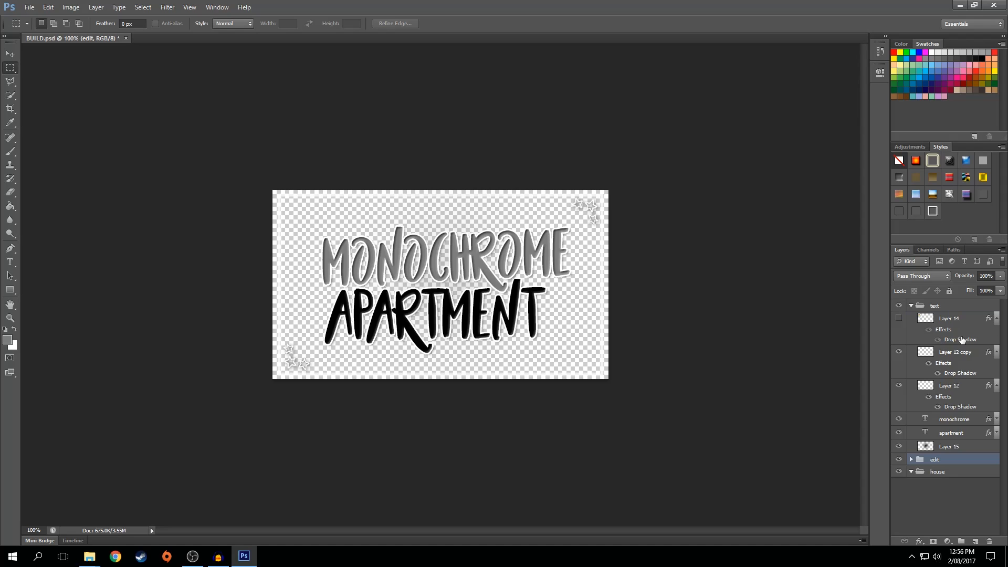
left_click(899, 319)
left_click(899, 320)
left_click(964, 318)
left_click(990, 541)
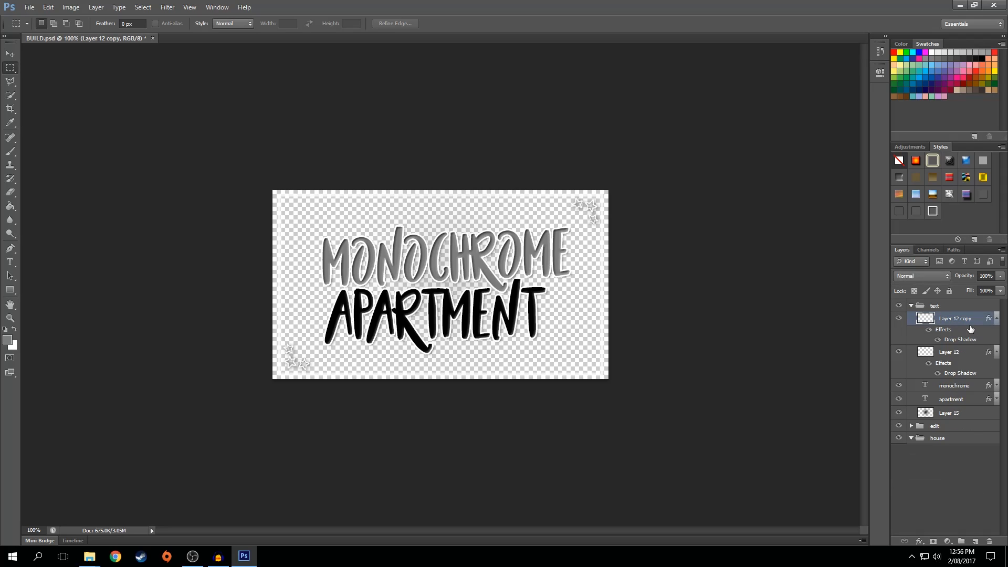
Check what Layer 12 copy and Layer 15 show by toggling their visibility, and delete Layer 15 from the text group.
left_click(900, 318)
left_click(899, 318)
left_click(967, 416)
left_click(901, 416)
left_click(901, 416)
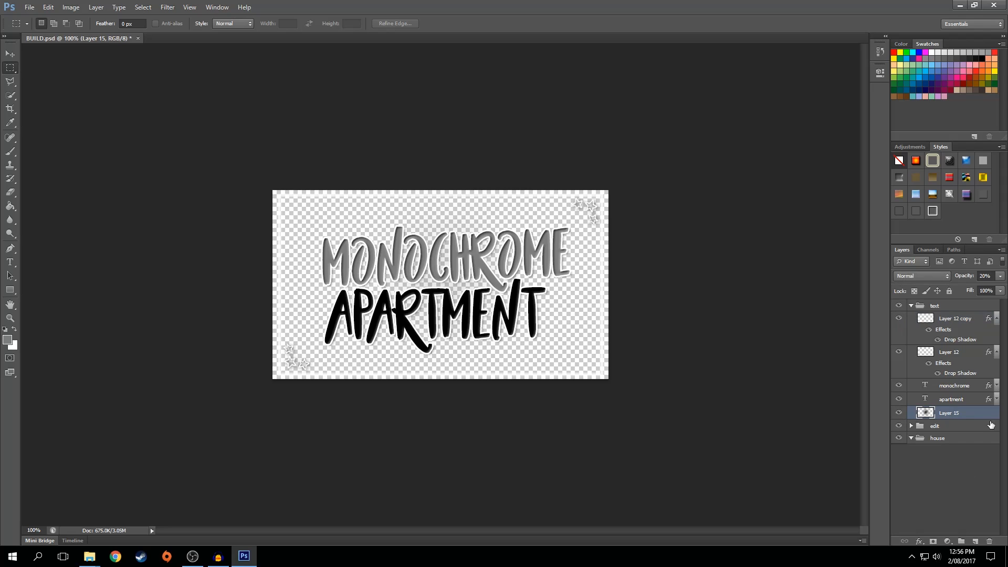
left_click(995, 542)
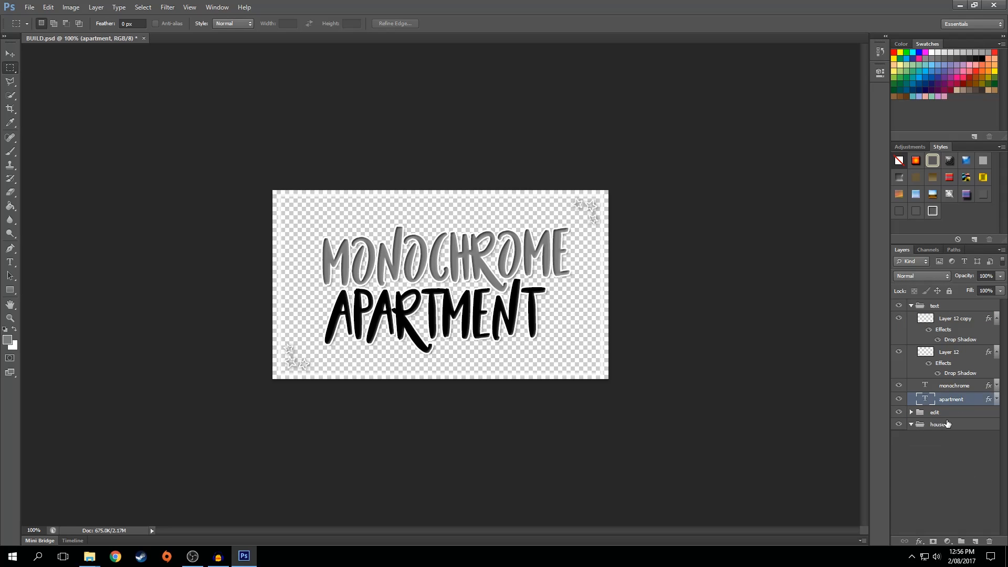
Add a new layer filled with dark red and place it beneath the apartment text layer as a background.
left_click(976, 541)
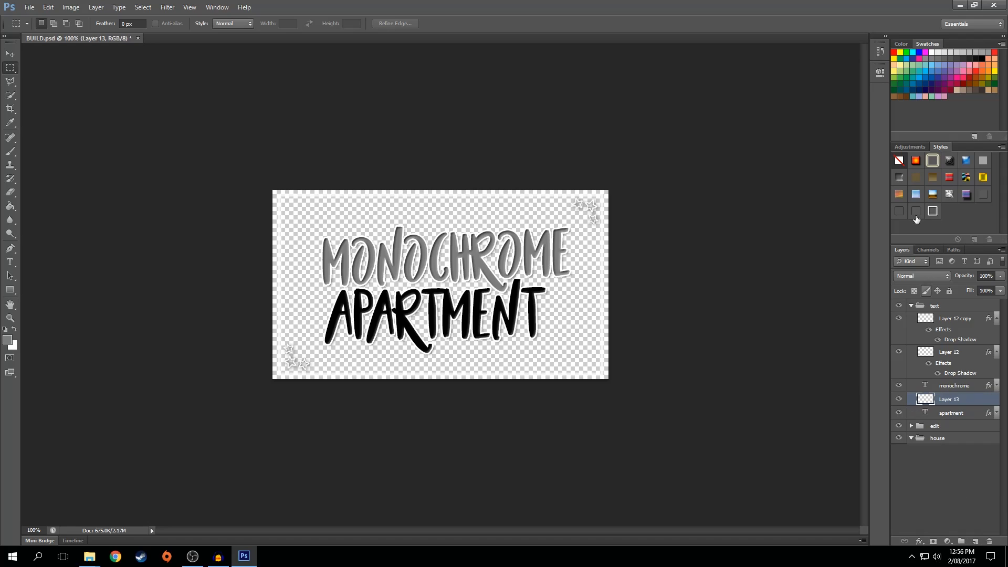
left_click(952, 90)
left_click(10, 206)
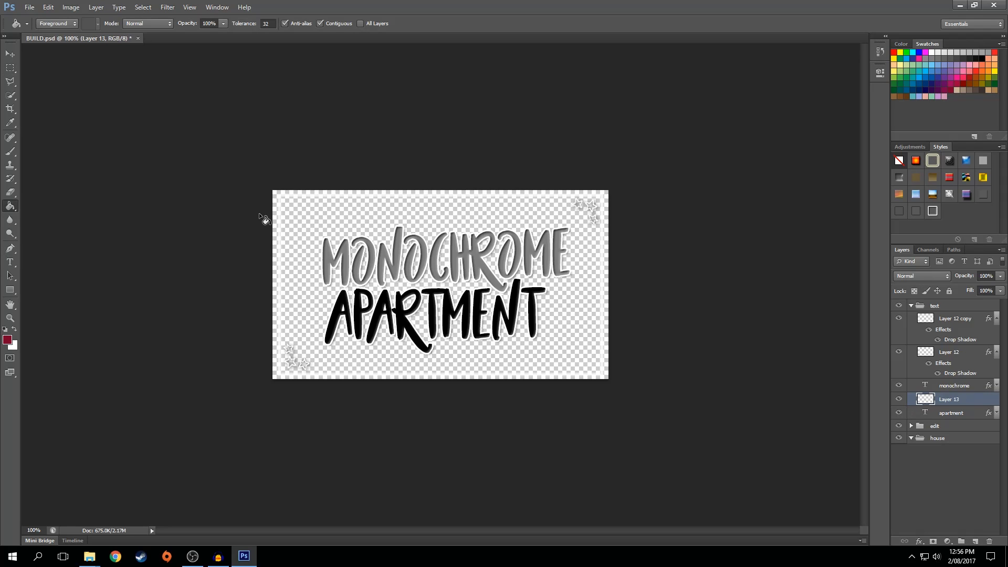
left_click(298, 213)
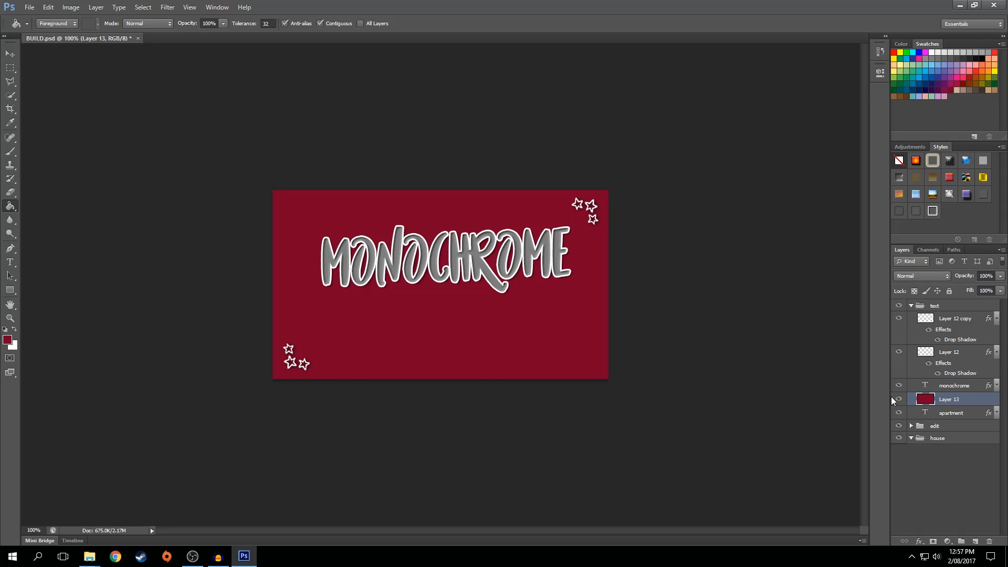
left_click_drag(969, 405, 975, 411)
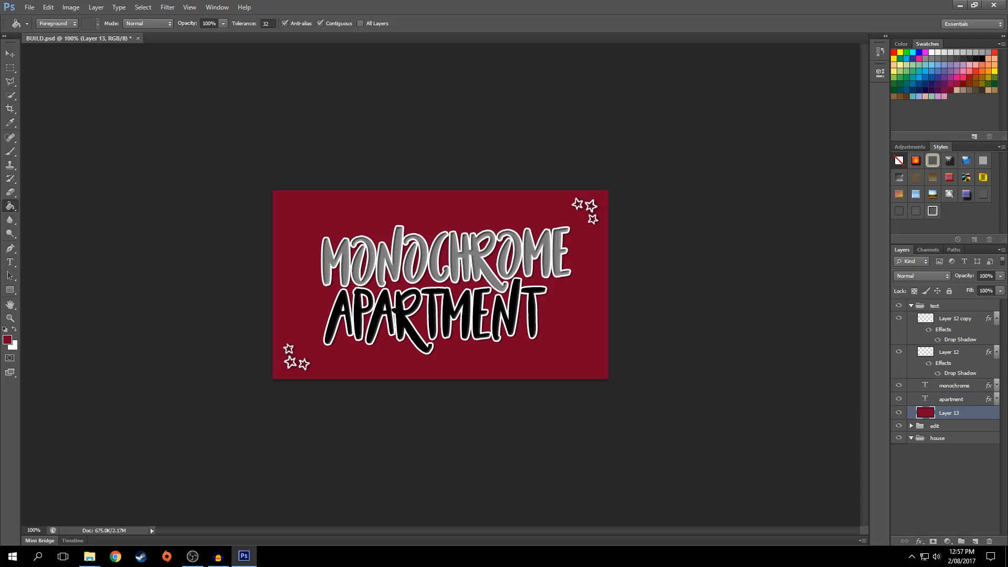
Switch to File Explorer and preview the Stars-02 graphic in the Stars folder inside Vectors.
left_click_drag(1007, 124, 445, 124)
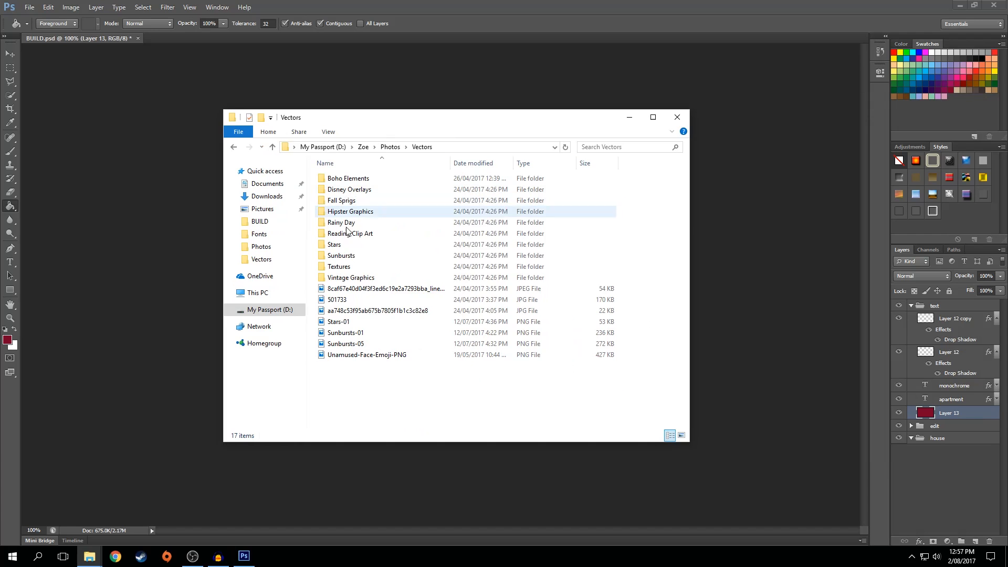
left_click(334, 246)
double_click(334, 246)
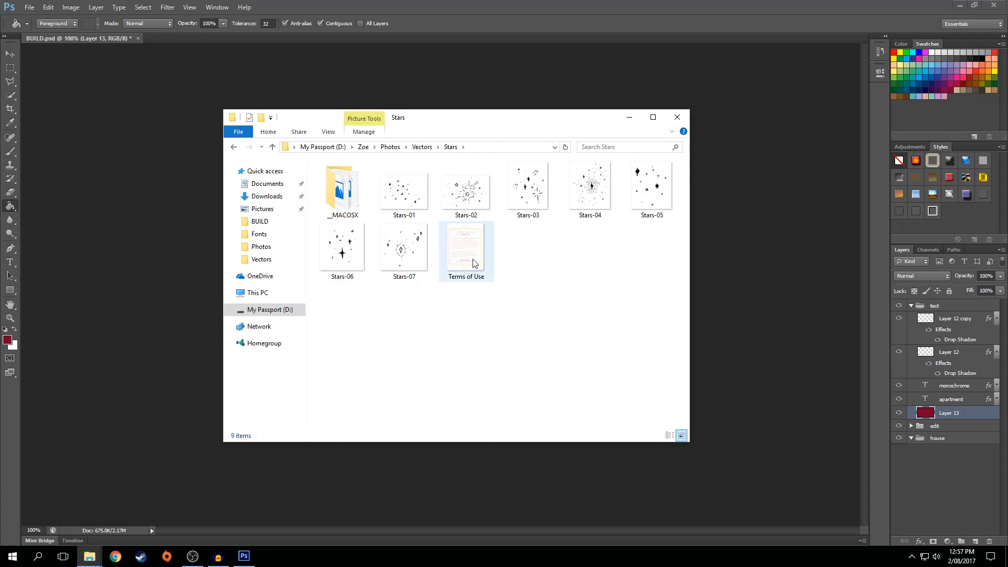
double_click(457, 194)
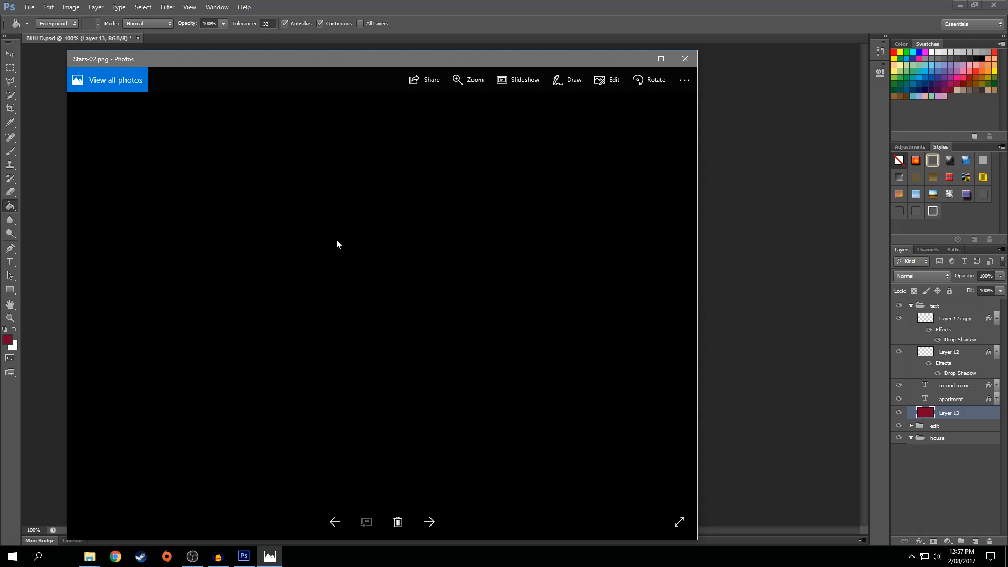
left_click(685, 61)
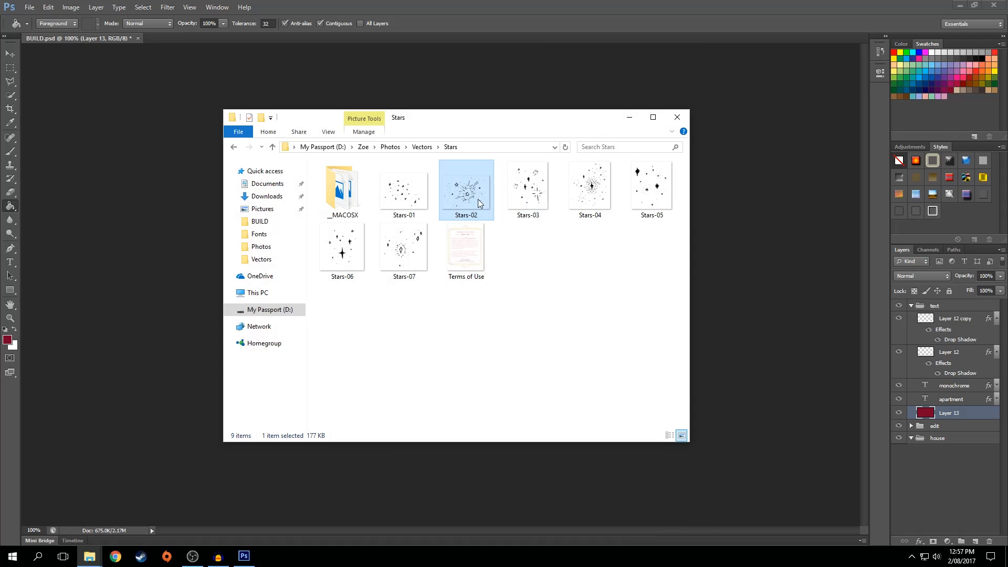
left_click(671, 132)
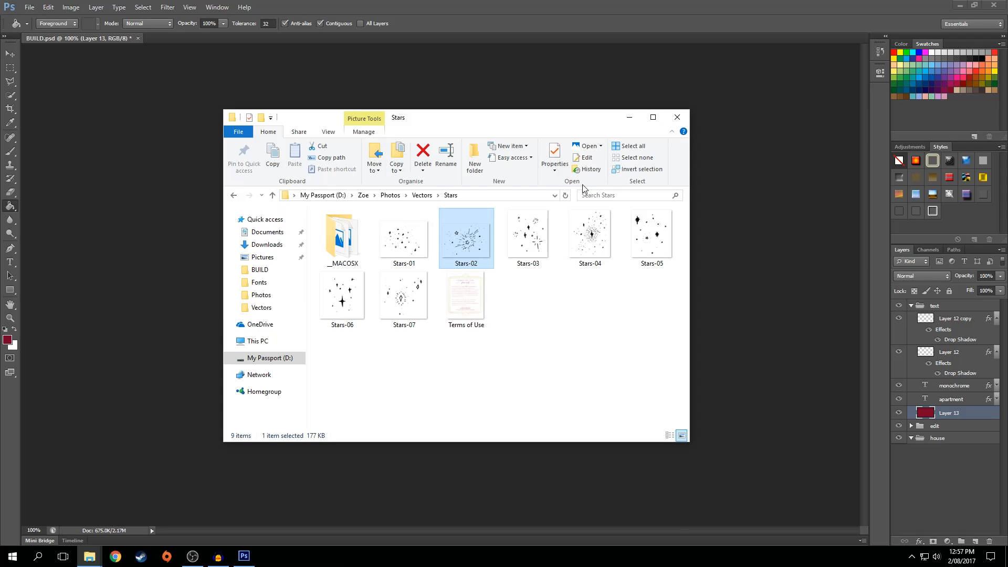
left_click(672, 132)
left_click(573, 305)
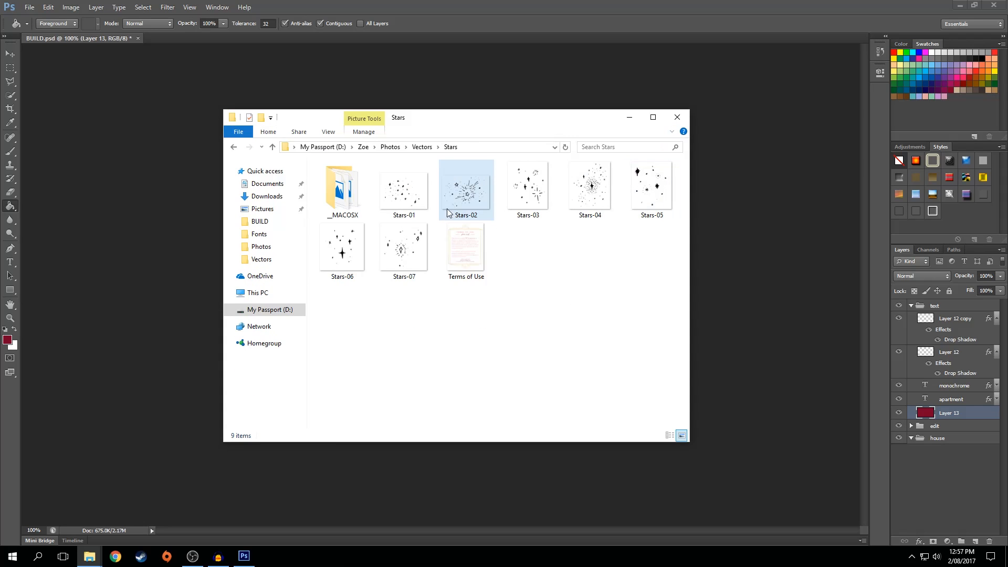
Browse the Sunbursts, Rainy Day, Fall Sprigs and Disney Overlays folders inside Vectors to examine their graphics.
left_click(234, 148)
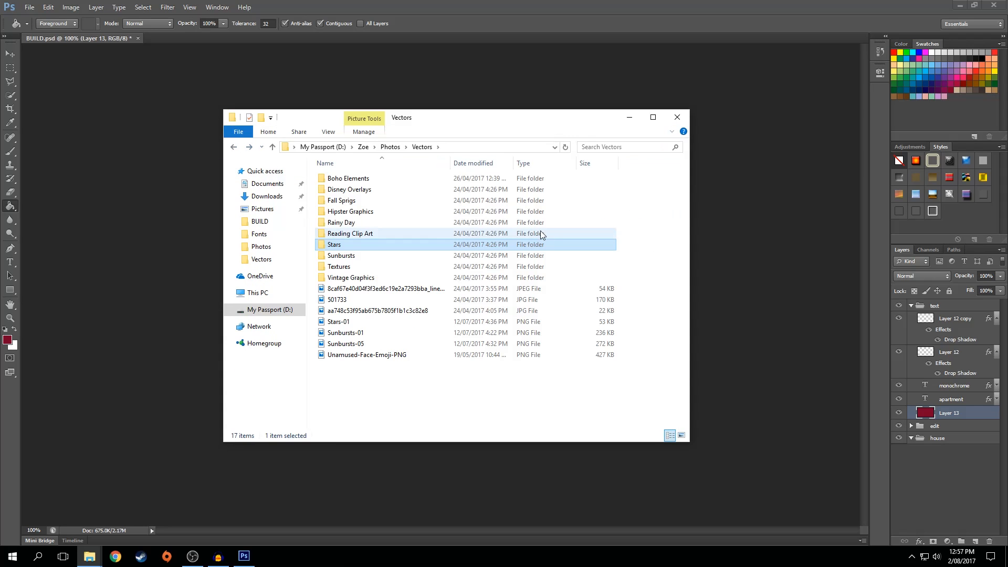
double_click(350, 257)
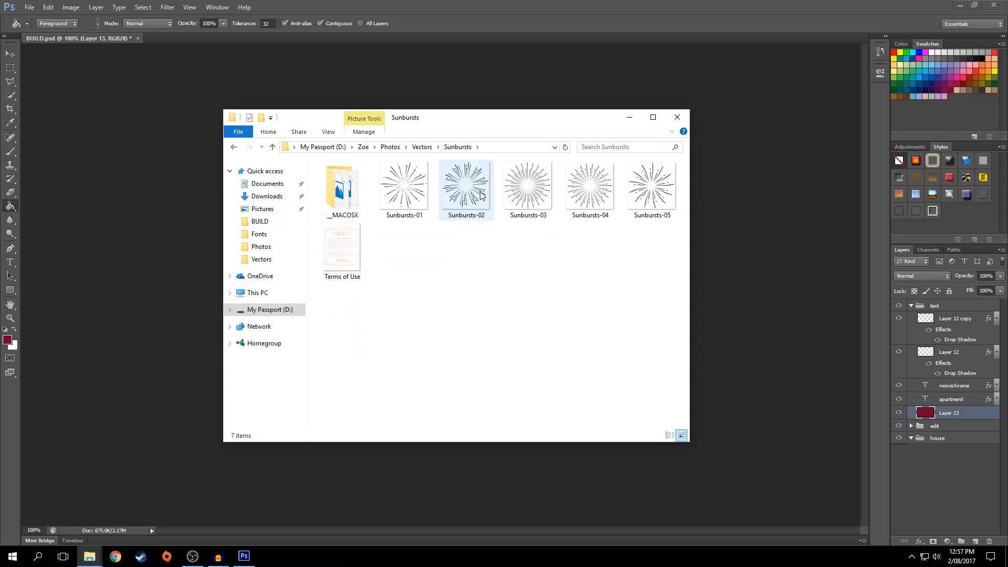
left_click(235, 148)
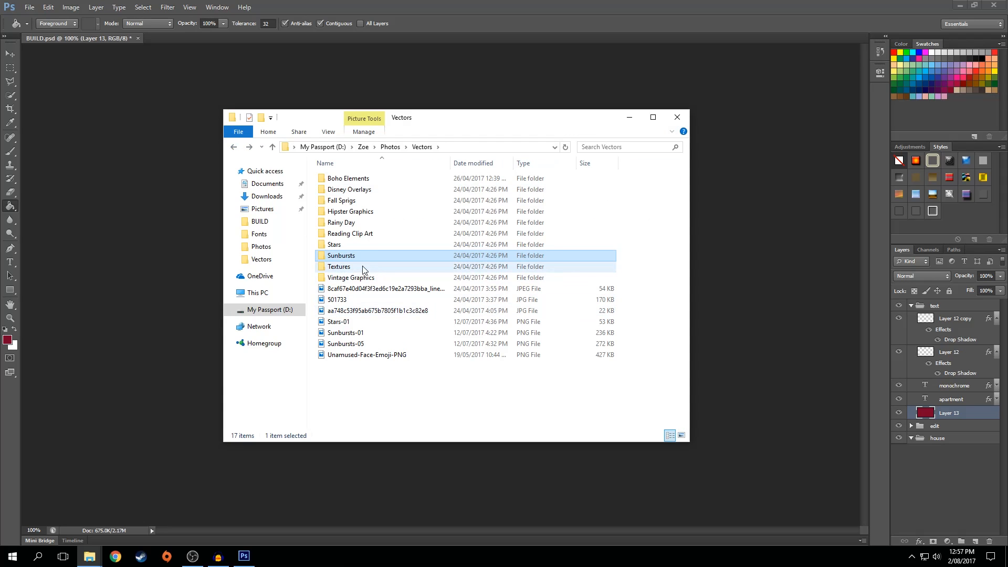
double_click(353, 223)
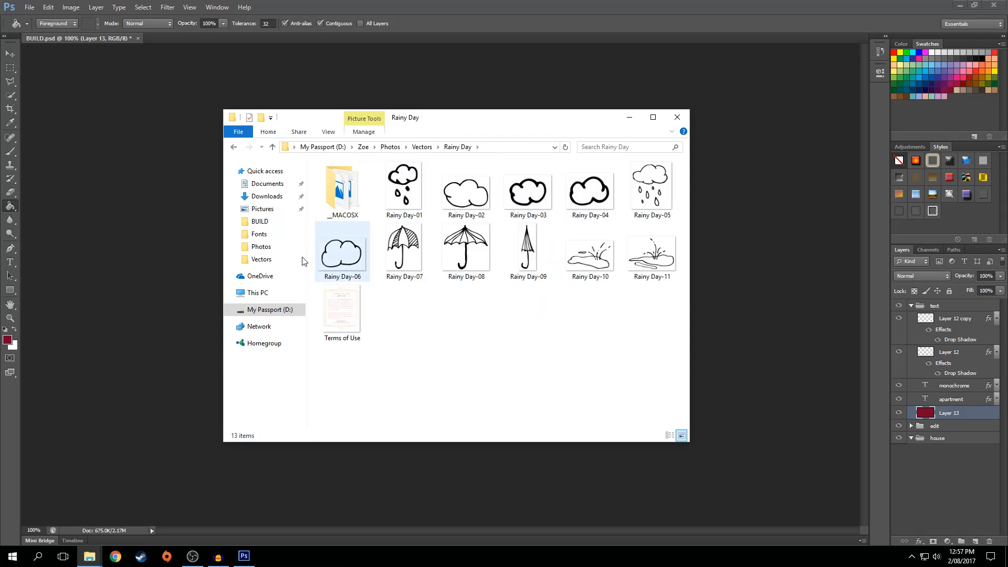
left_click(234, 147)
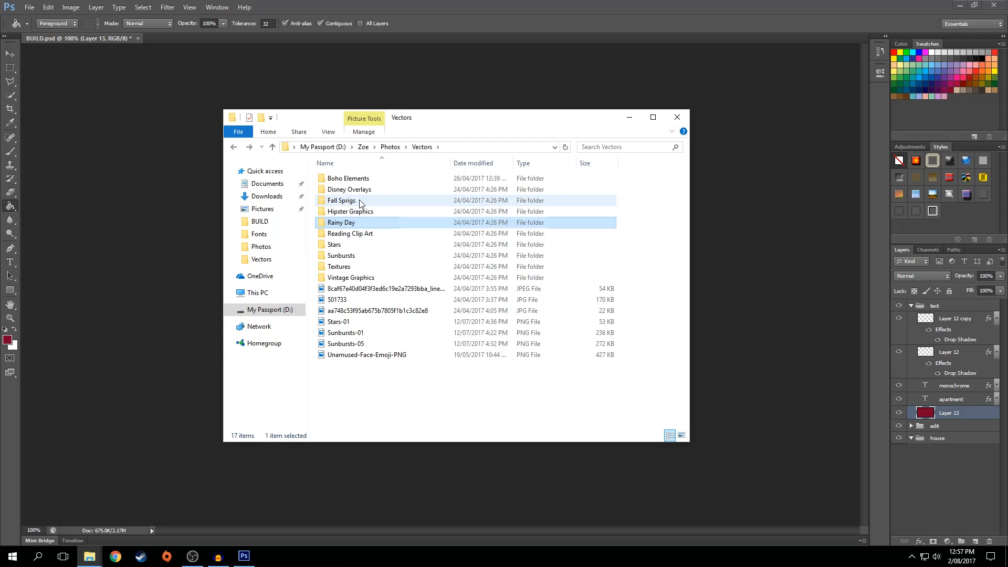
double_click(402, 201)
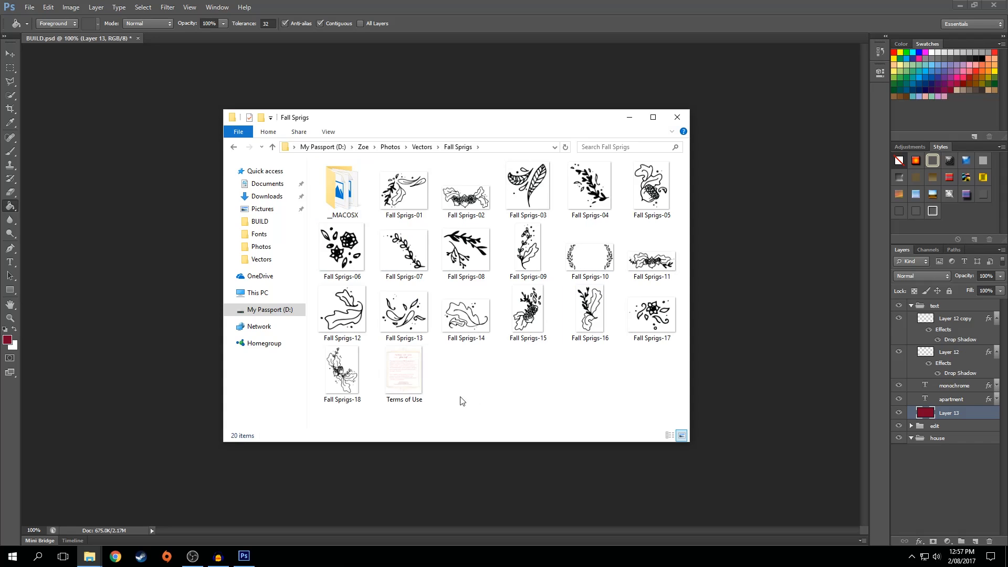
left_click(234, 147)
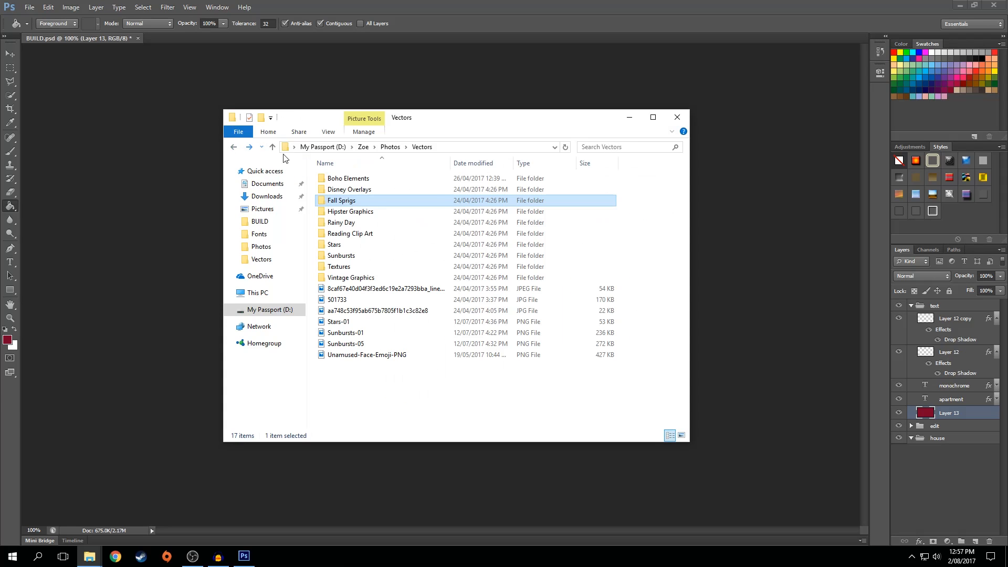
double_click(392, 191)
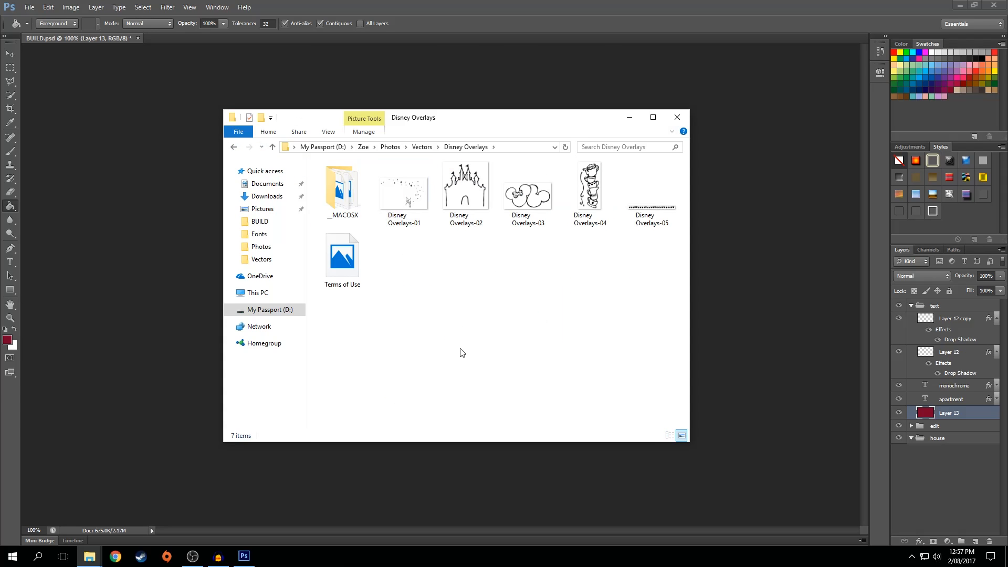
Leave the Disney Overlays folder, close File Explorer and delete the dark red Layer 13 background in Photoshop.
left_click(234, 148)
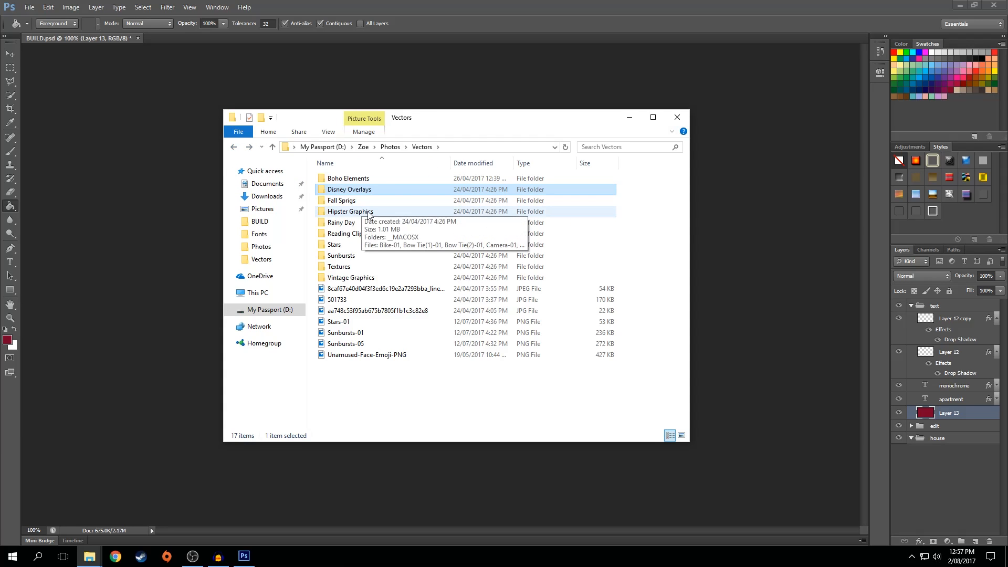
mouse_move(389, 195)
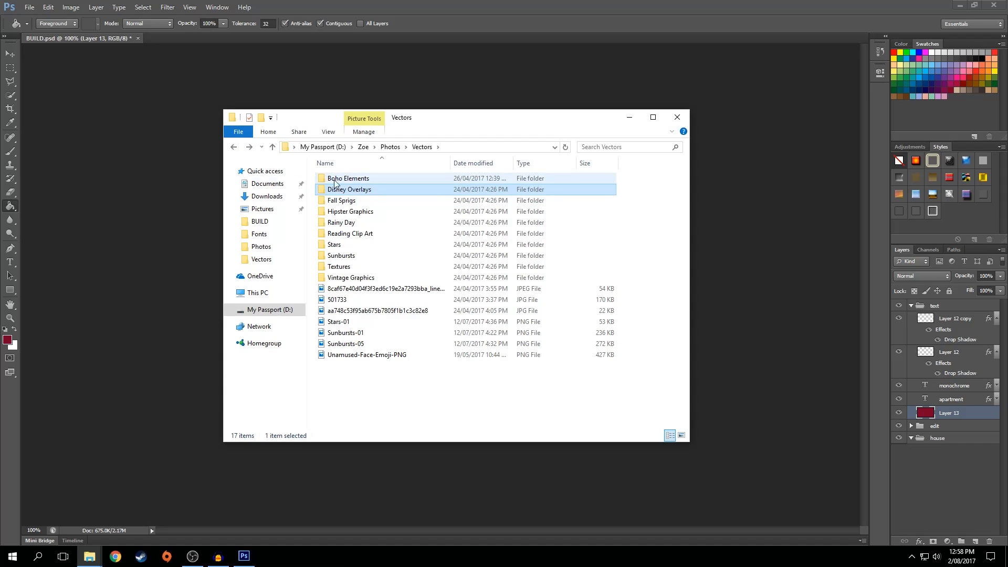
left_click(234, 148)
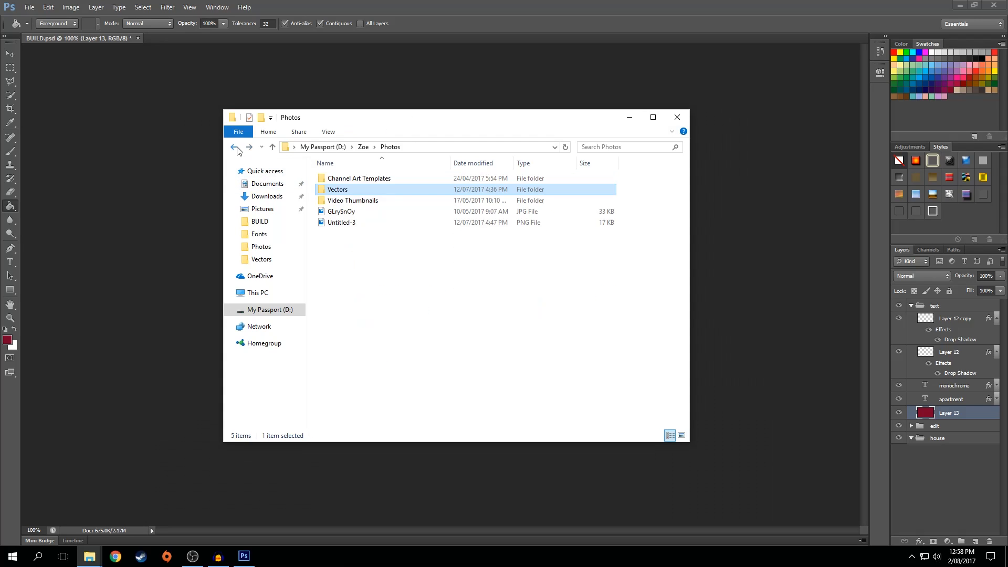
left_click(677, 117)
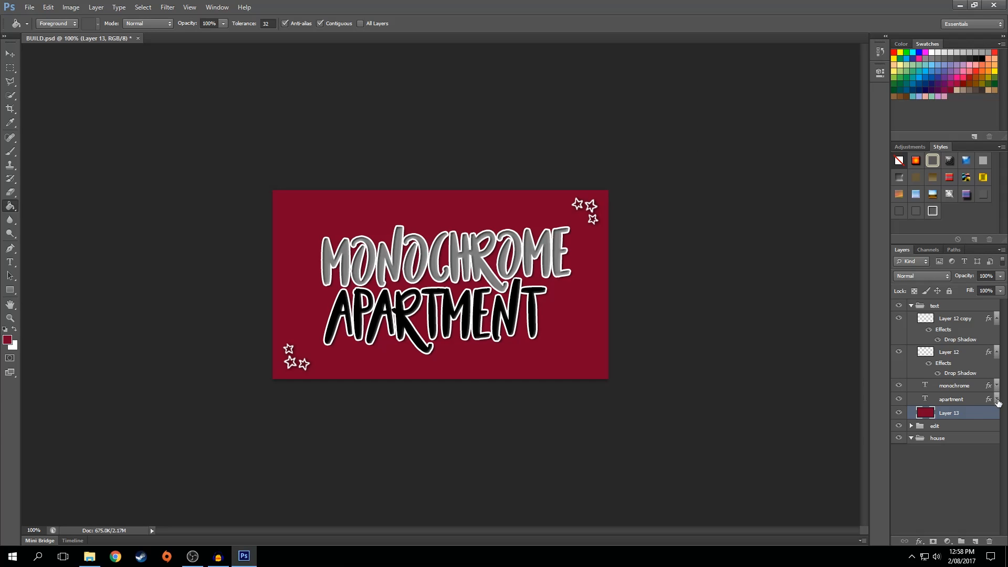
left_click_drag(953, 413, 990, 542)
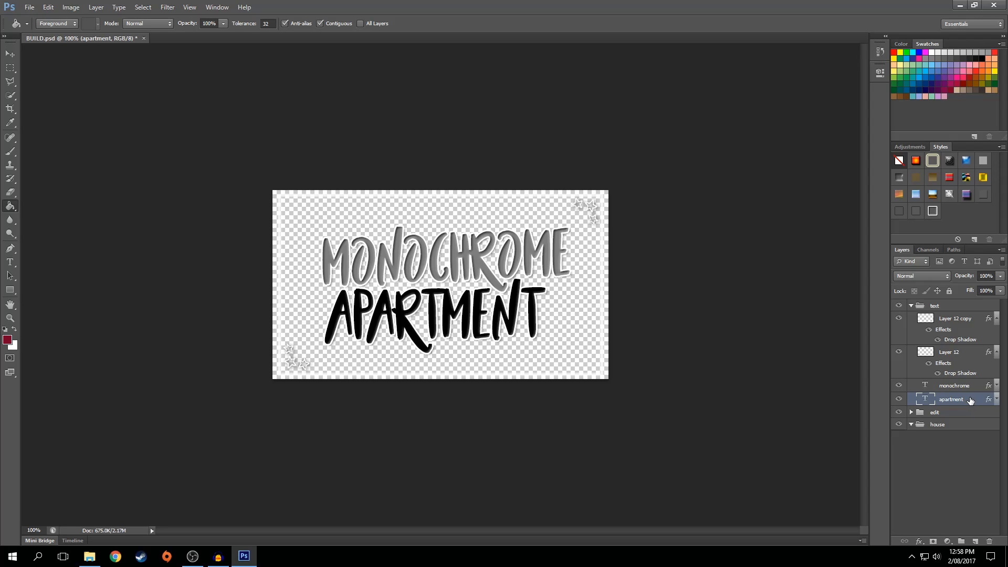
Rename the house group to photo and collapse the text and edit groups.
left_click(939, 427)
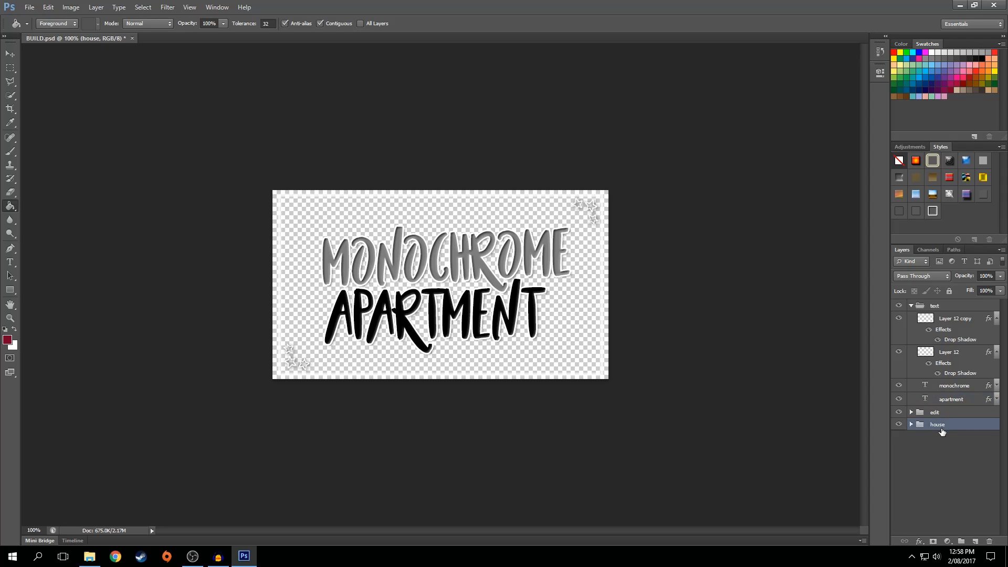
double_click(938, 425)
type("photo")
key("Return")
left_click(912, 306)
left_click(911, 318)
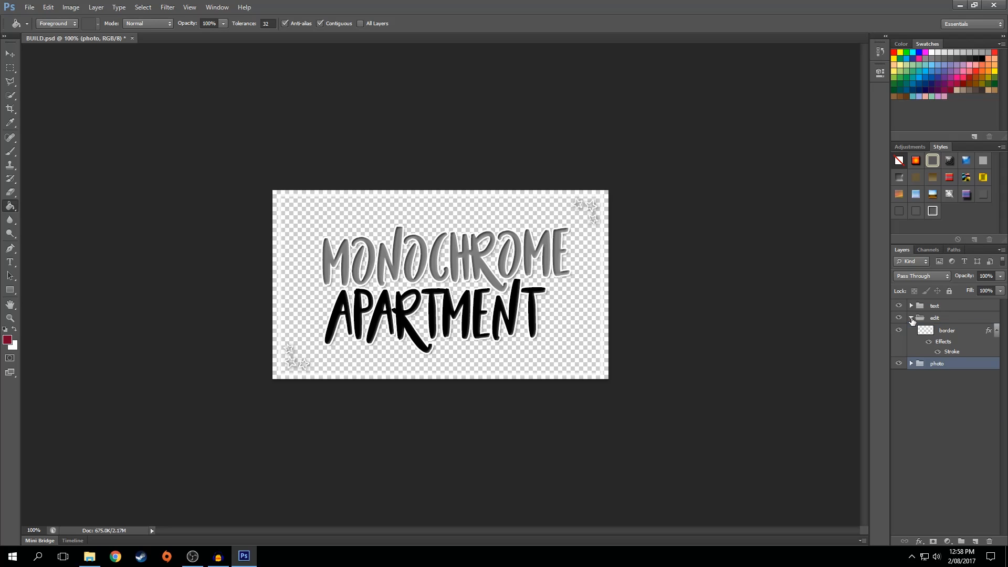
left_click(912, 318)
left_click(911, 330)
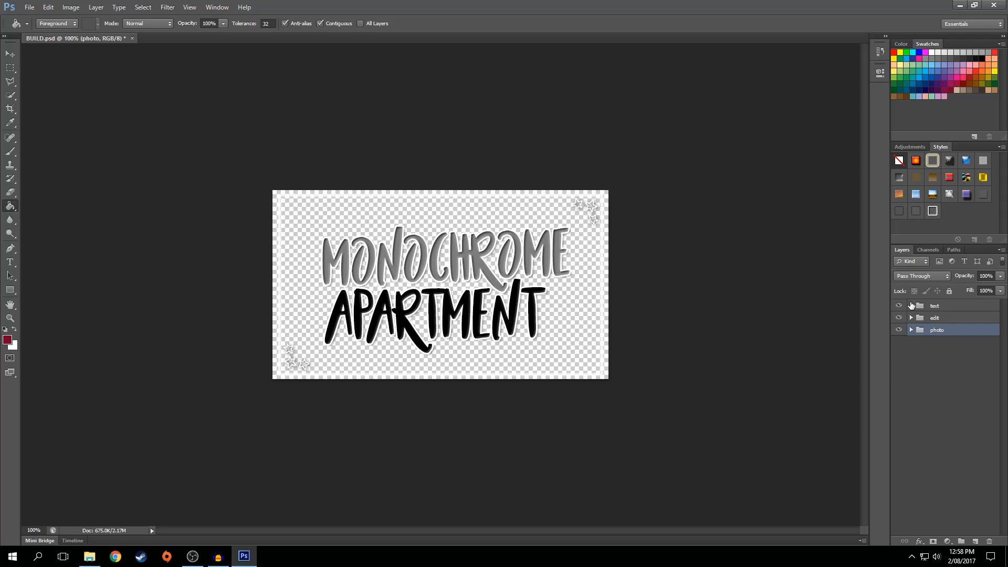
Hide the star, monochrome and apartment layers inside the text group and collapse the group.
left_click(911, 306)
left_click_drag(895, 401, 912, 298)
left_click(912, 305)
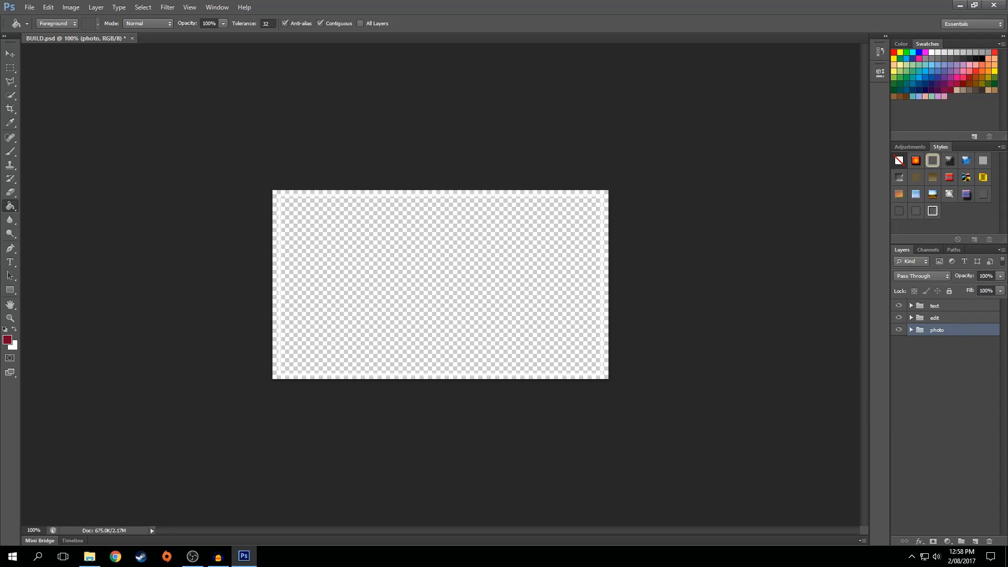
left_click(912, 330)
key("alt+Tab")
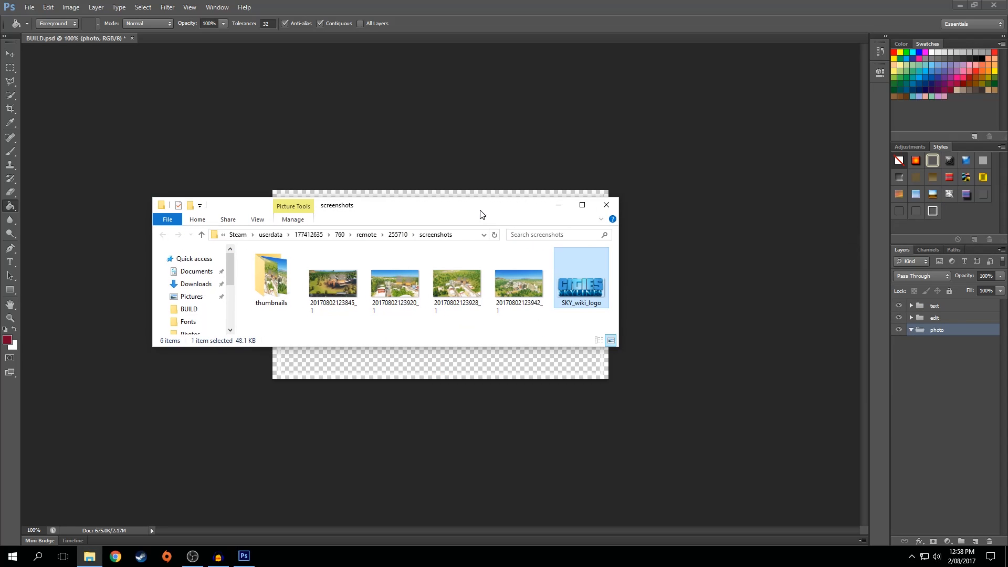
left_click_drag(480, 214, 702, 187)
key("alt+Tab")
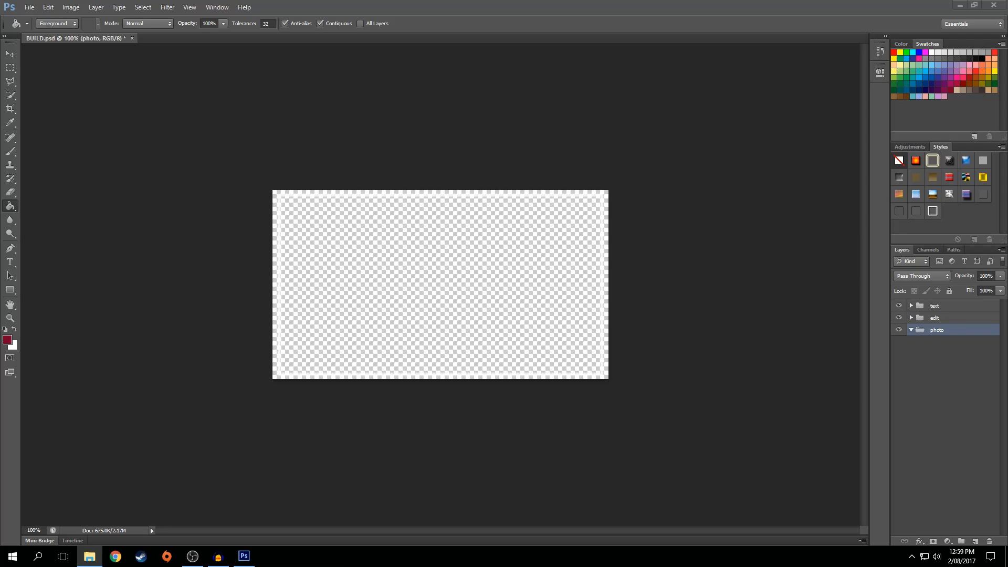
left_click_drag(1007, 336, 458, 326)
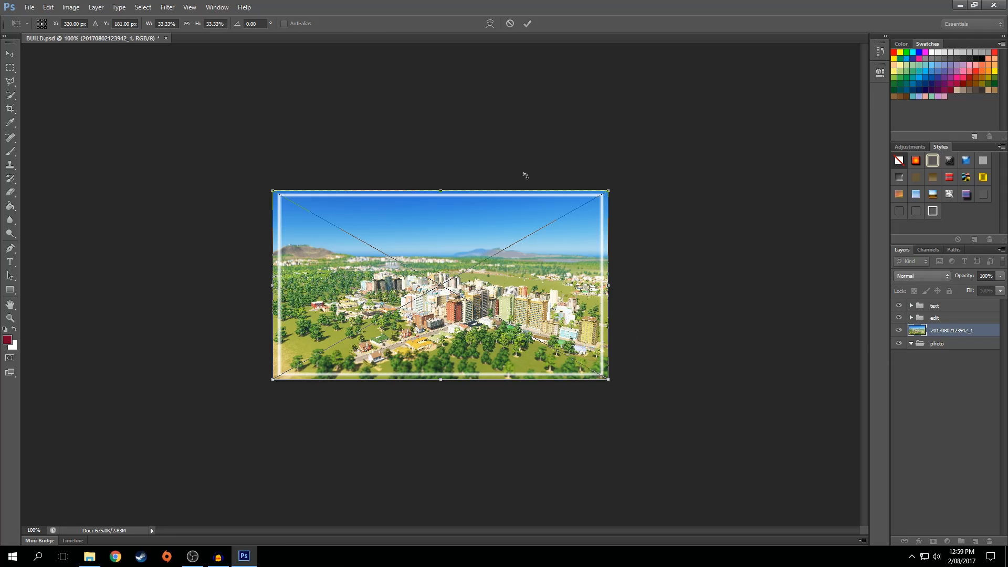
left_click(528, 24)
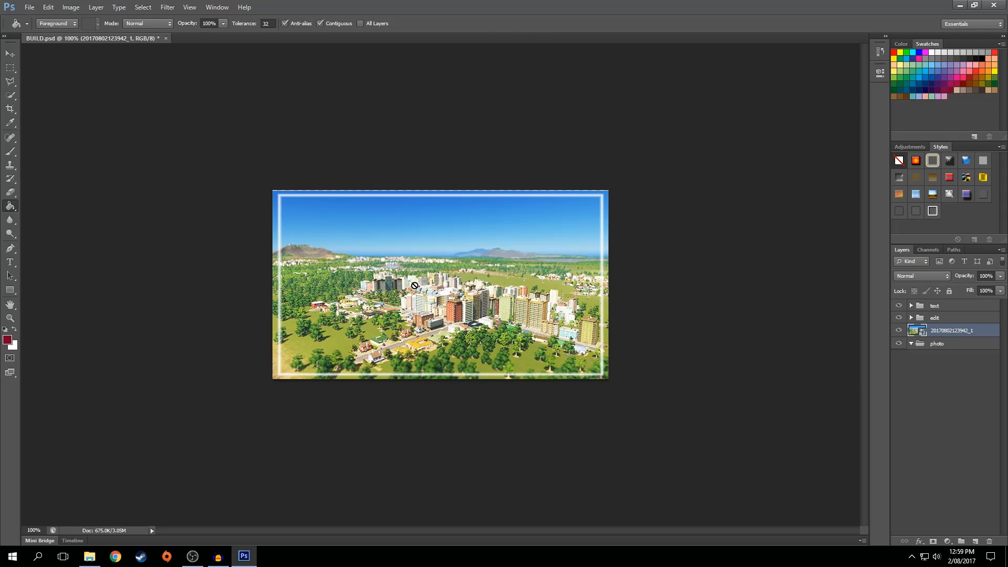
Stretch the placed city screenshot upward to a height of 33.43% to cover the canvas's upper edge.
key("ctrl+t")
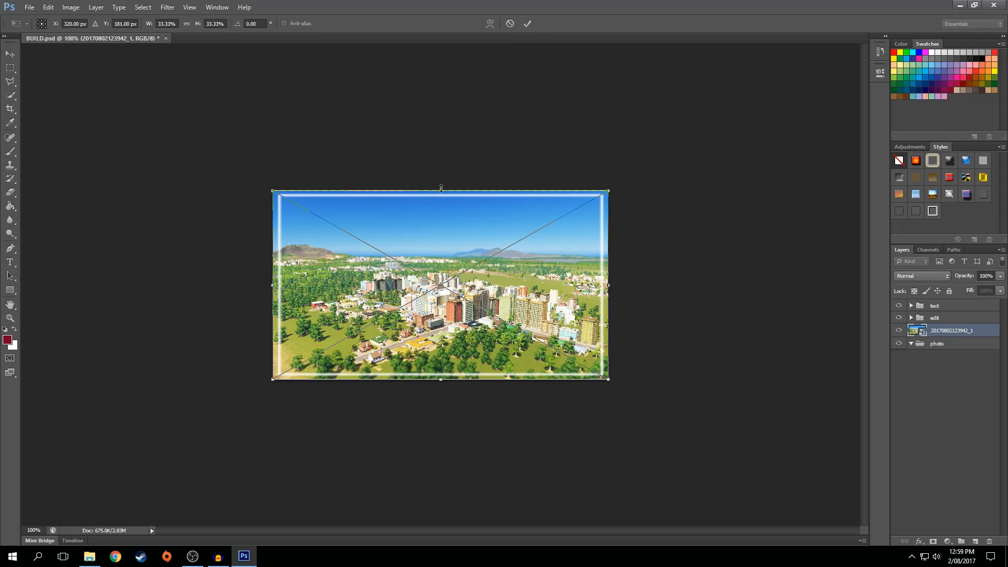
left_click_drag(441, 187, 442, 185)
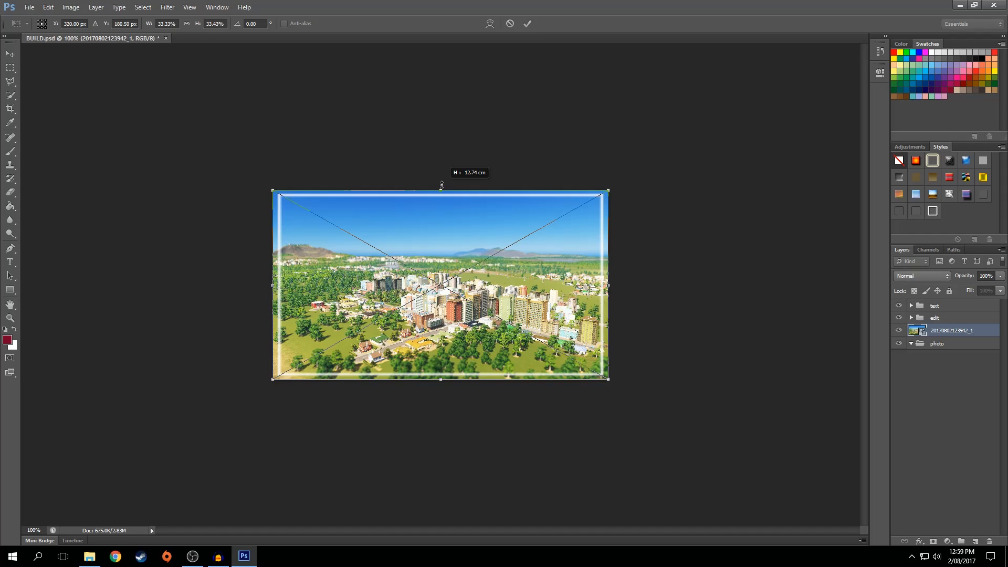
left_click(532, 22)
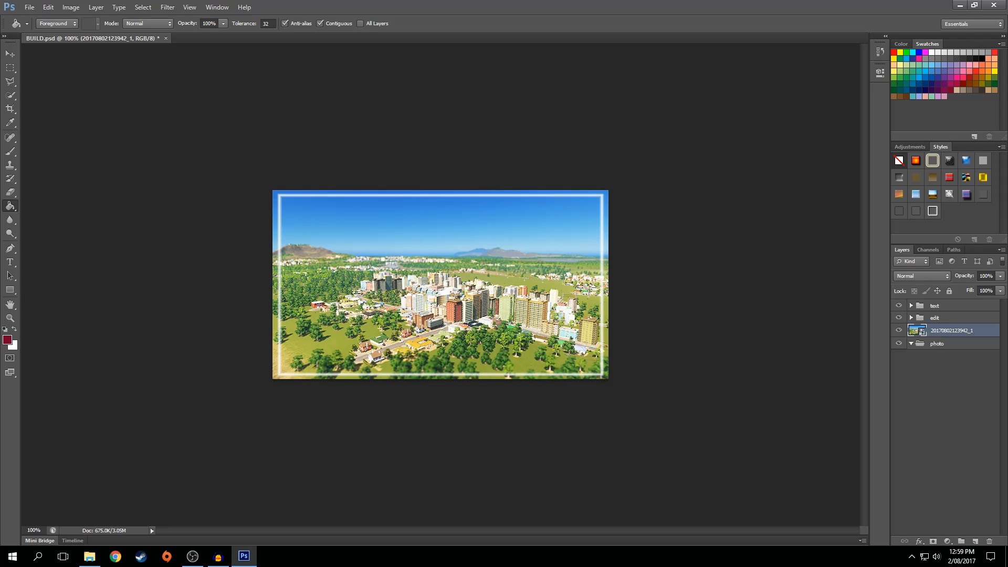
Place SKY_wiki_logo from the screenshots folder, scale it to about 83% and position it in the lower-left corner inside the border.
left_click_drag(1007, 273, 473, 279)
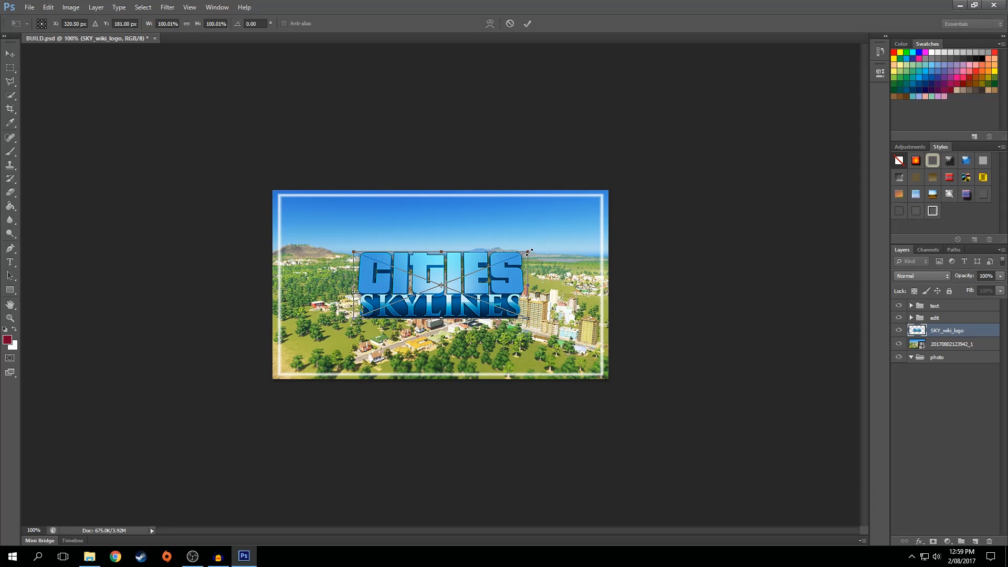
left_click_drag(529, 252, 497, 261)
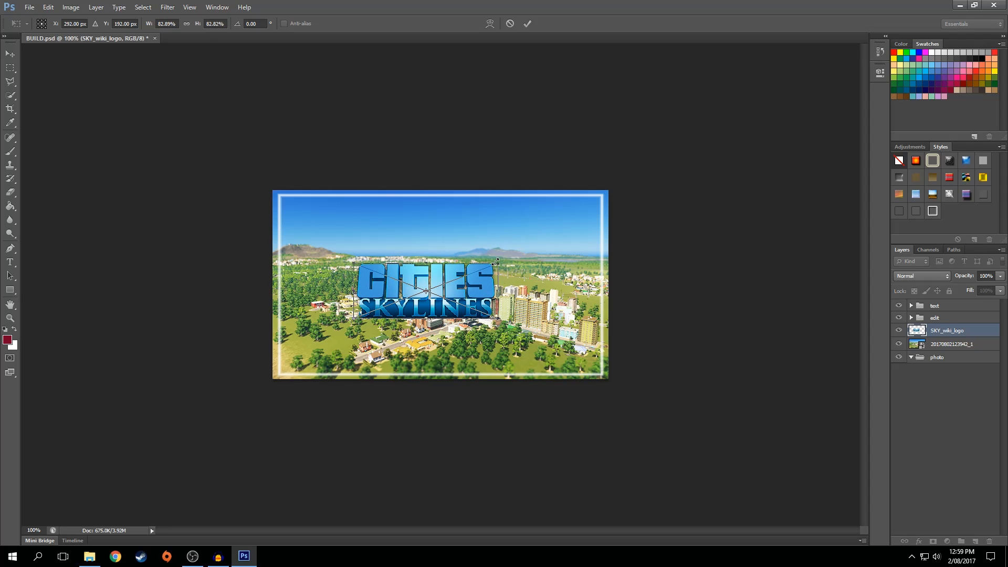
left_click_drag(485, 296, 412, 341)
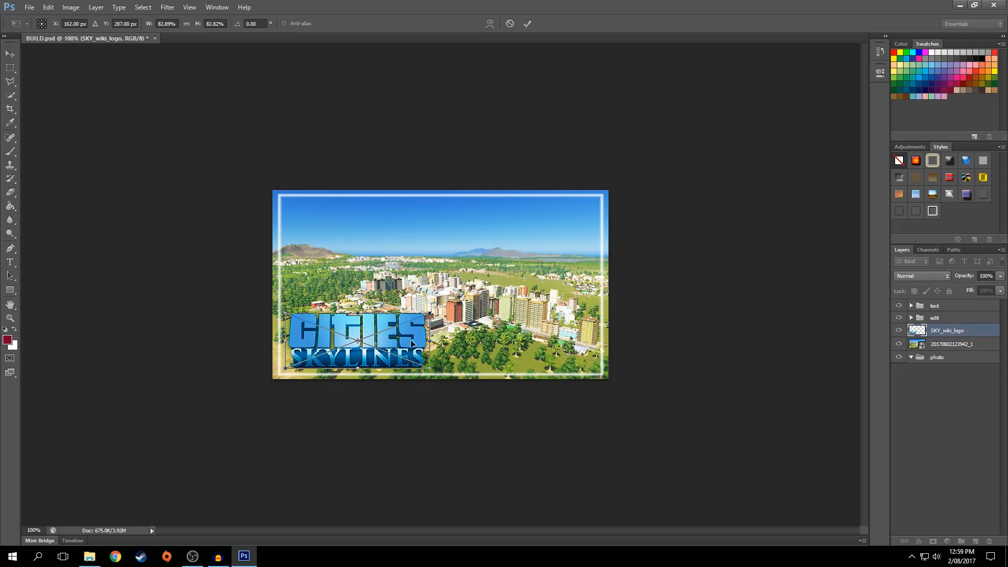
key("Down")
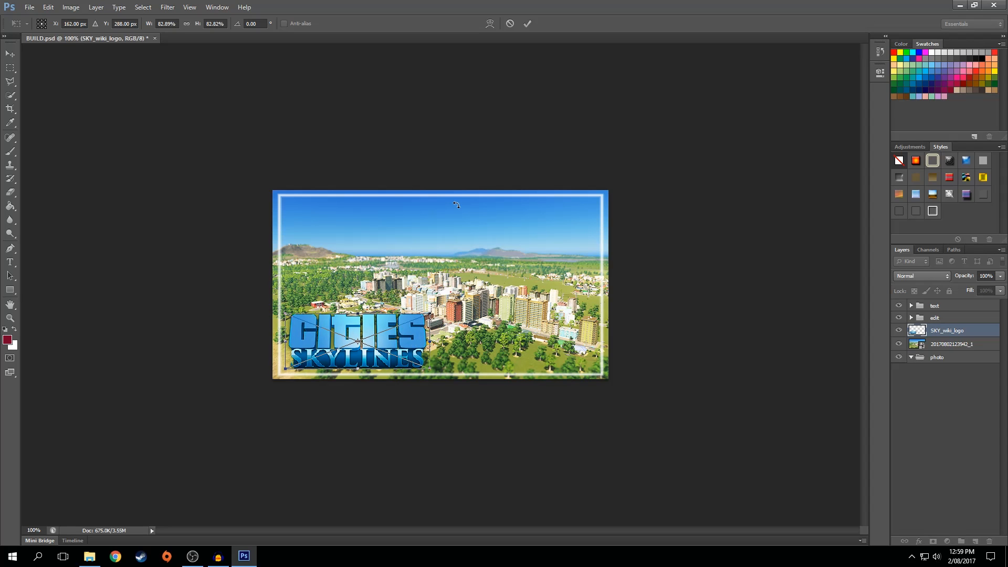
left_click(528, 23)
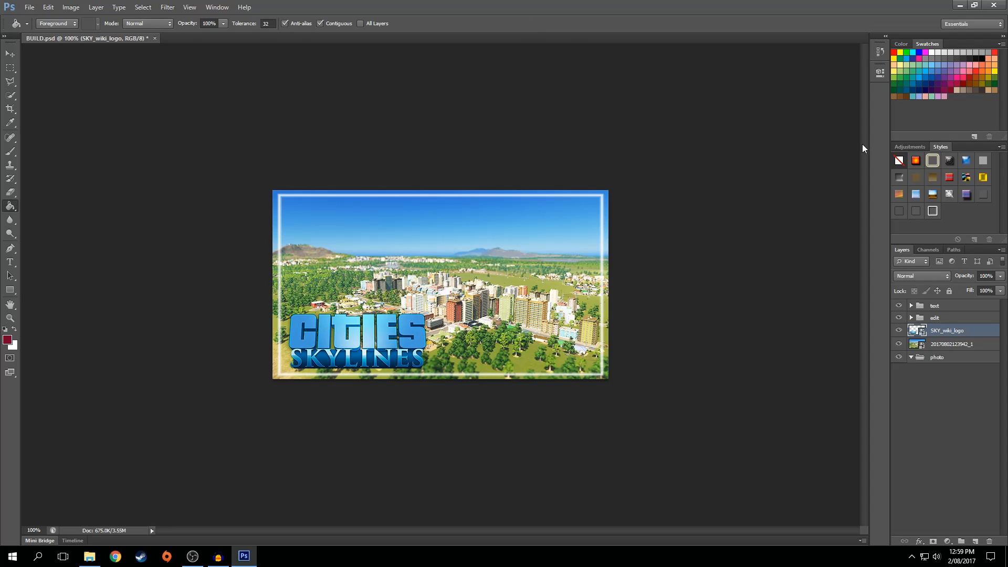
Nudge the Cities Skylines logo left with the Move tool and reposition it at the centre of the canvas.
left_click(10, 53)
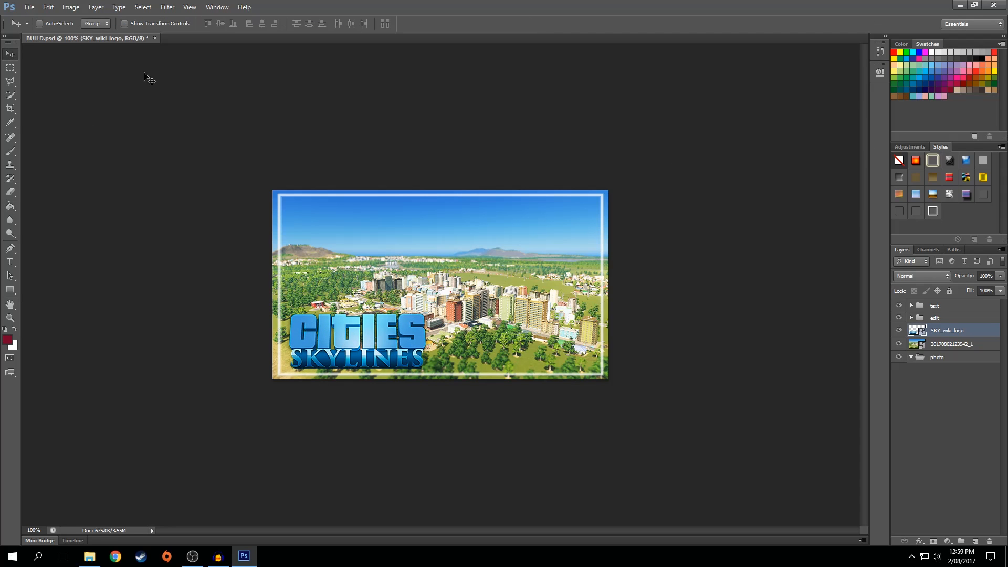
key("Left")
key("Left")
key("Left")
key("Left")
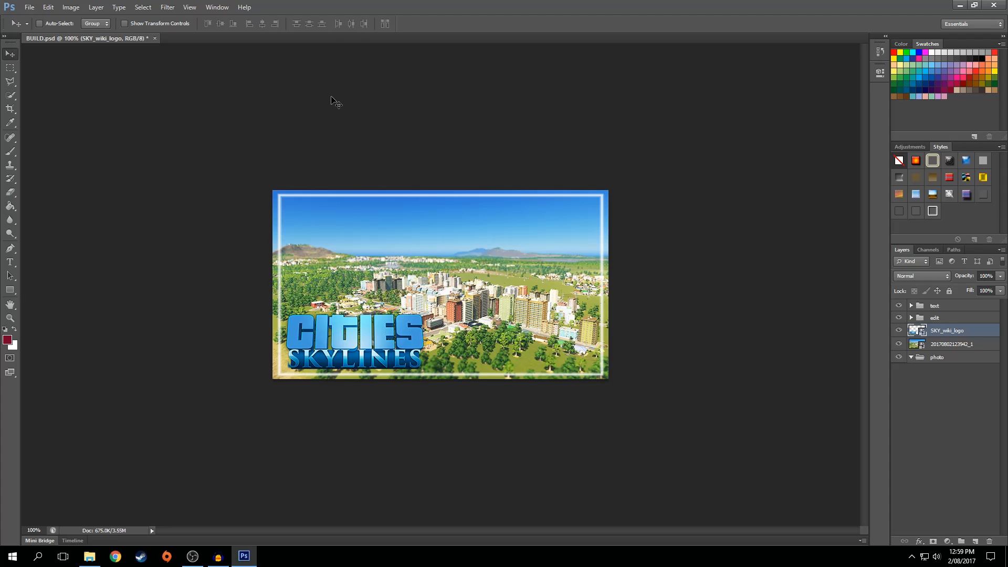
key("Left")
key("Left")
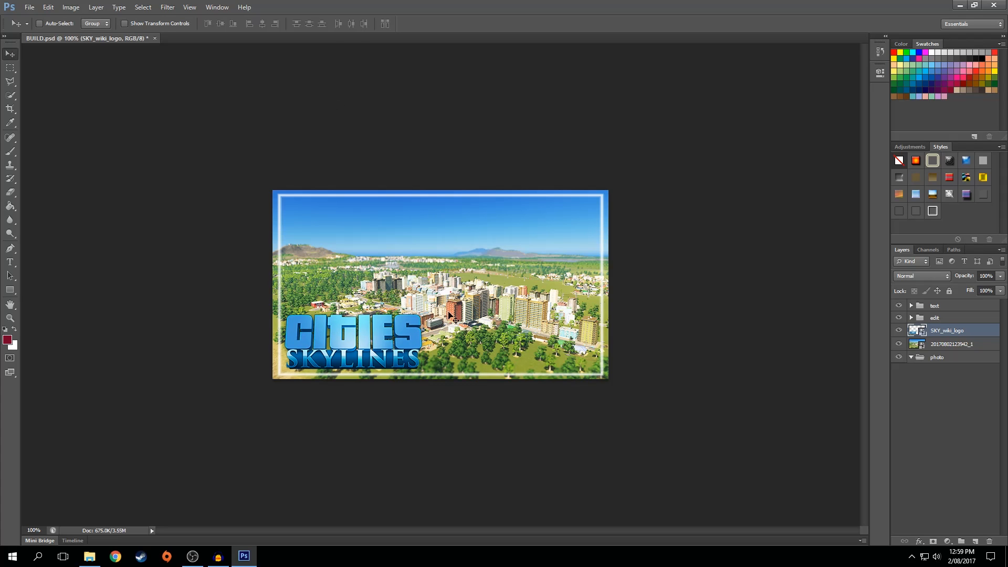
left_click_drag(382, 348, 474, 292)
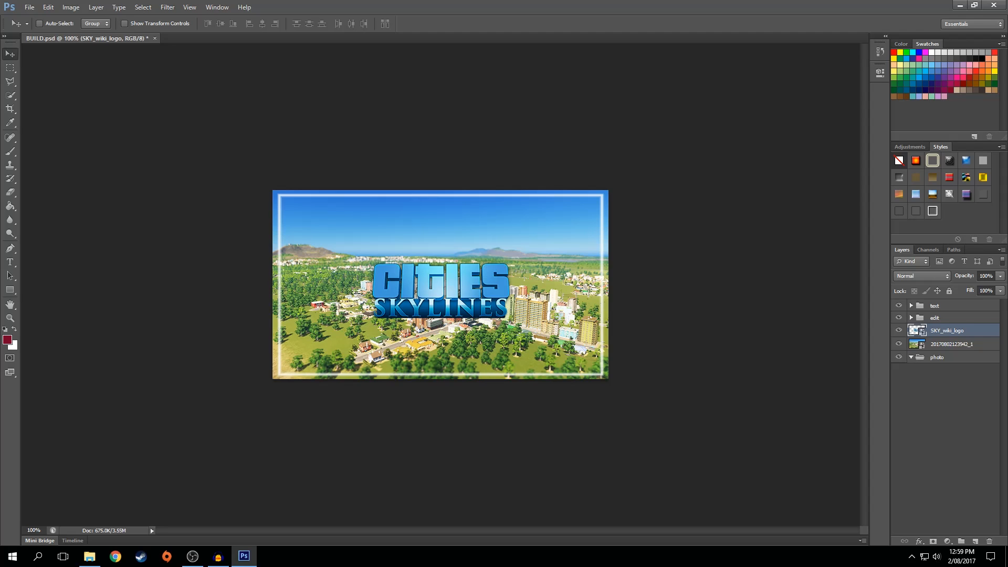
left_click(963, 347)
left_click_drag(953, 347, 945, 310)
left_click(966, 333)
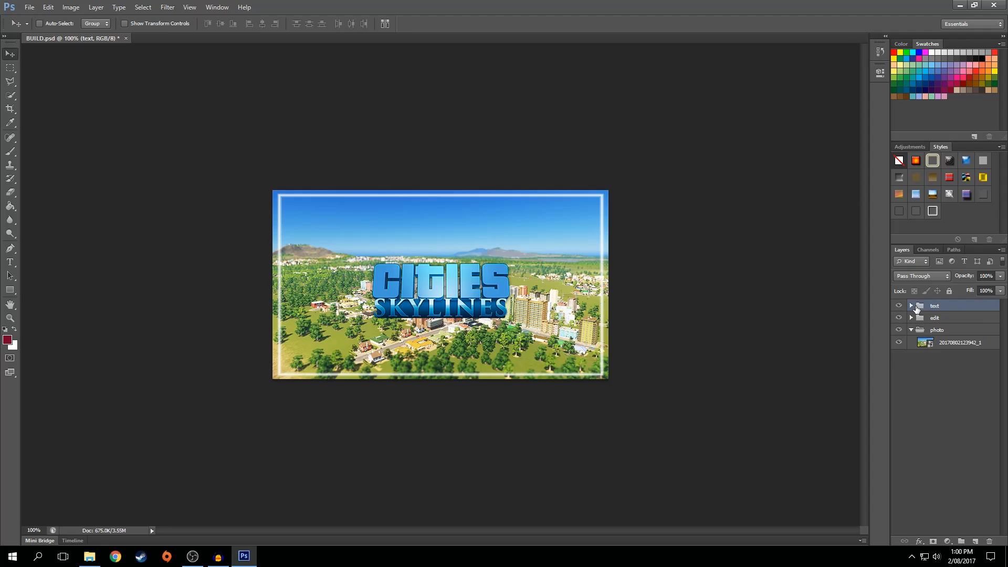
Expand the text group and show both star layers, Layer 12 and Layer 12 copy.
left_click(913, 306)
left_click(899, 318)
left_click(899, 352)
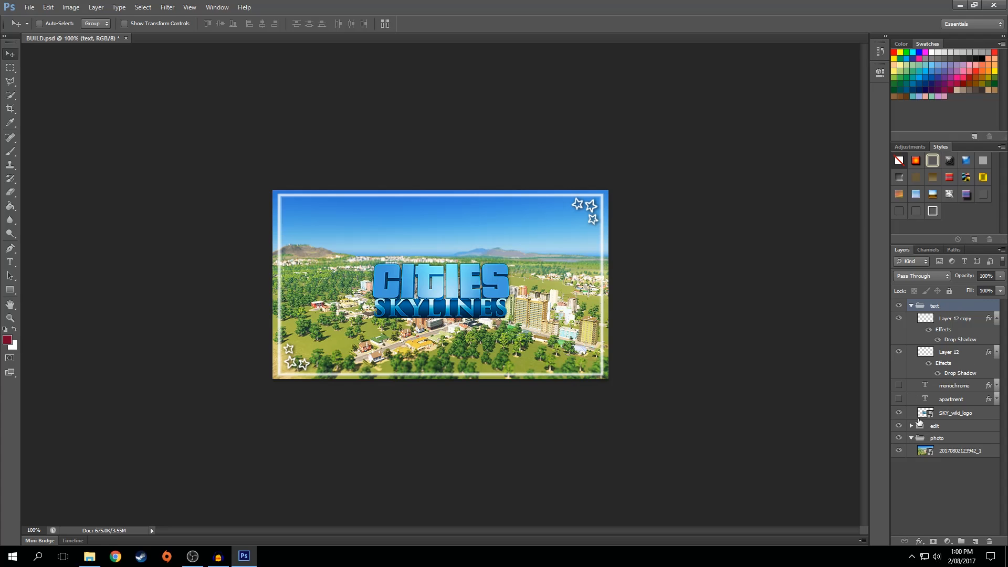
Hide the text group and add a Brightness/Contrast adjustment above the border layer with brightness 4 and contrast 7.
left_click(899, 306)
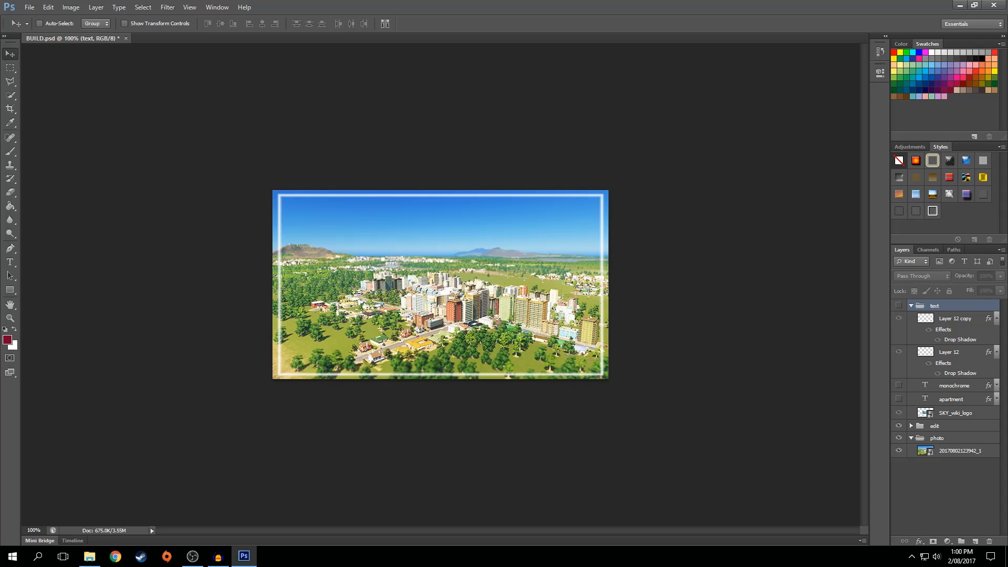
left_click(911, 426)
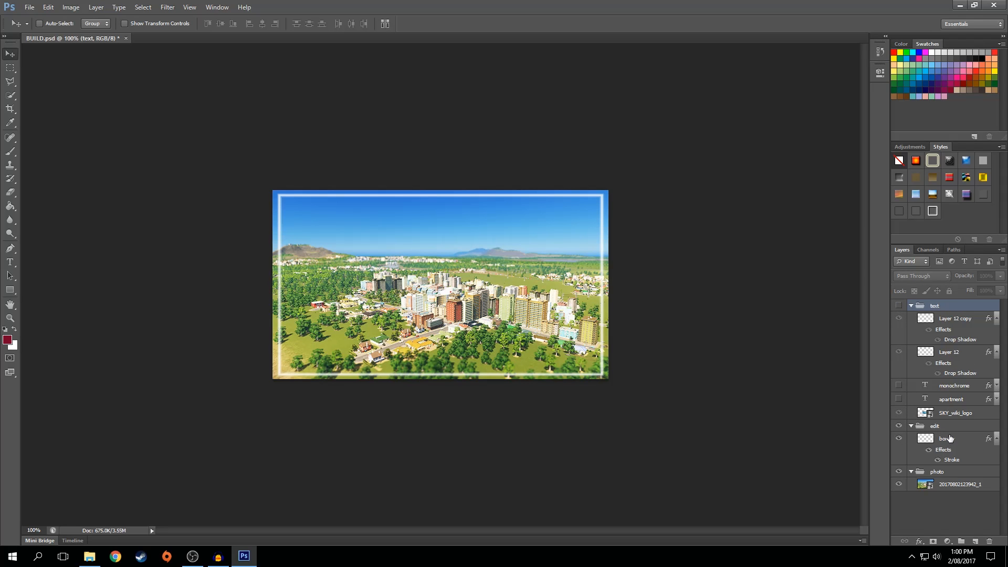
left_click(948, 438)
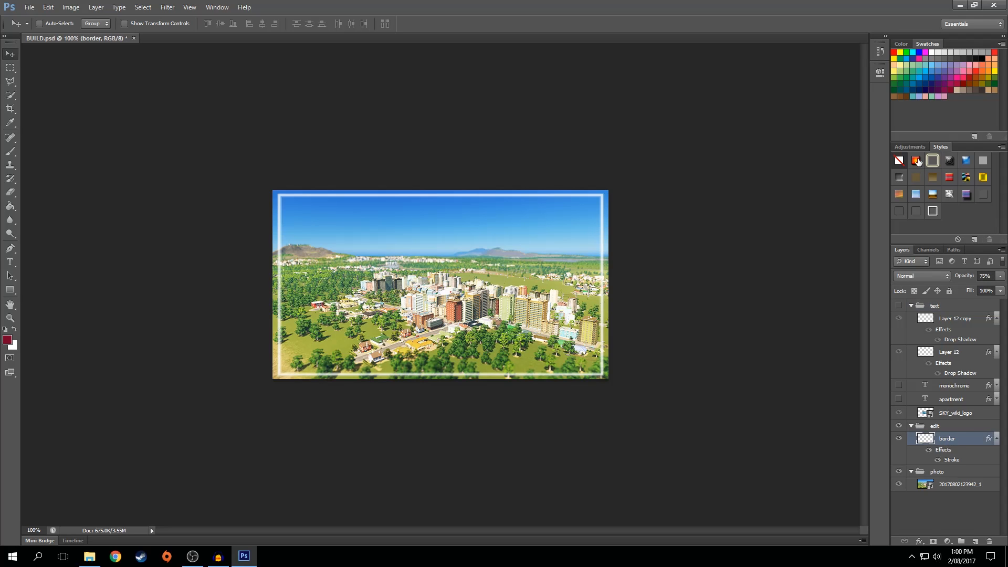
left_click(910, 147)
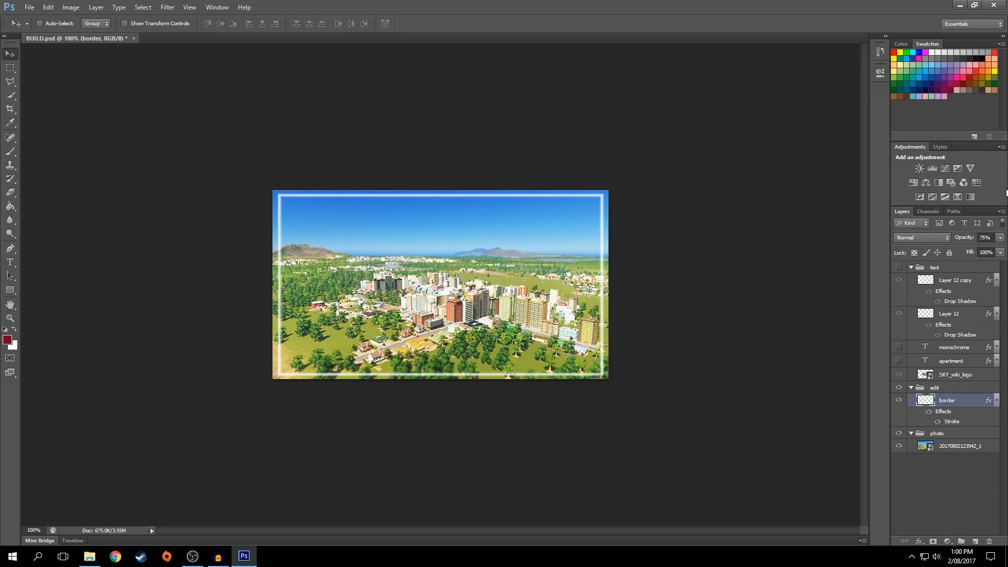
left_click(919, 168)
left_click_drag(790, 124, 796, 122)
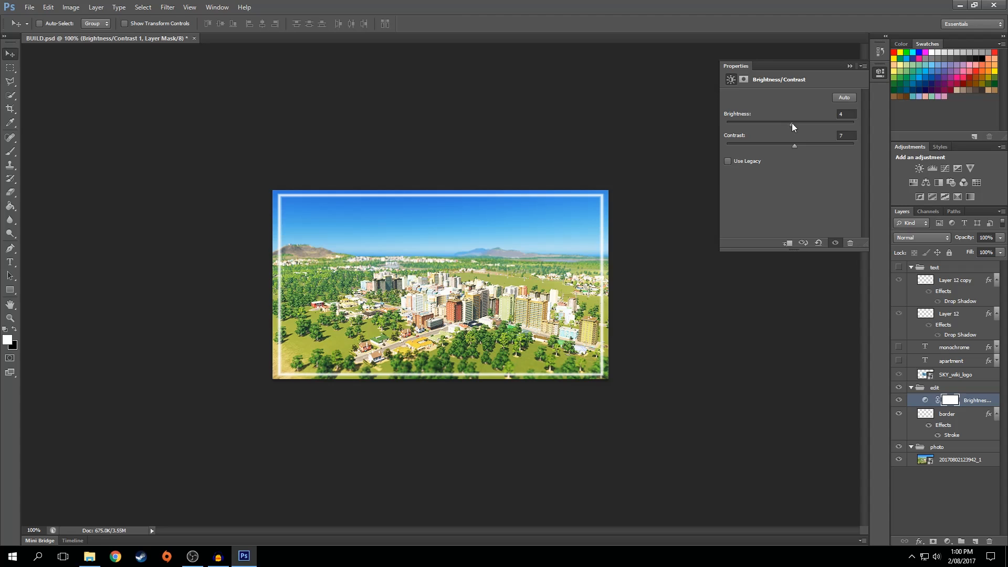
left_click(852, 64)
left_click(963, 461)
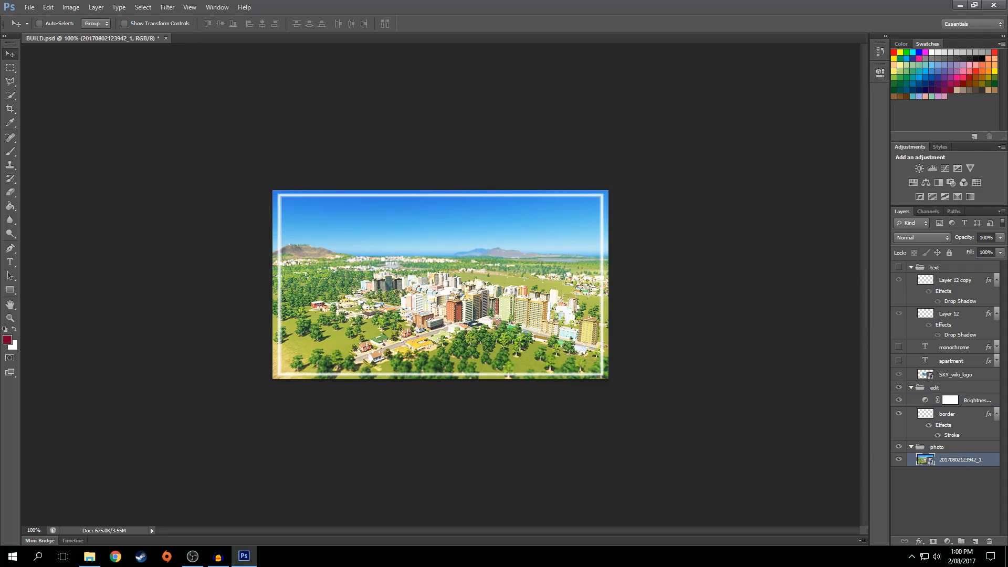
left_click_drag(1007, 446, 496, 310)
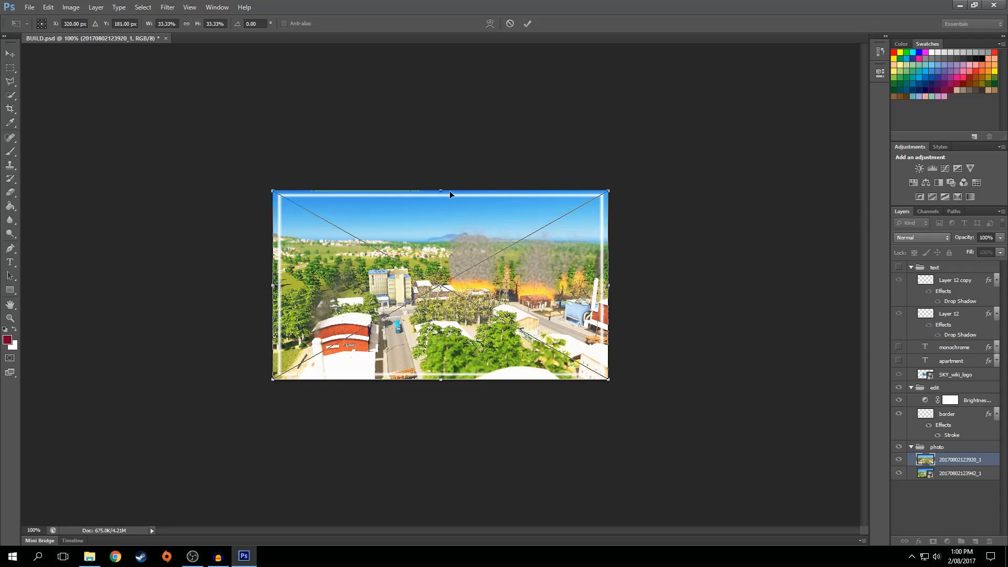
left_click_drag(443, 190, 442, 190)
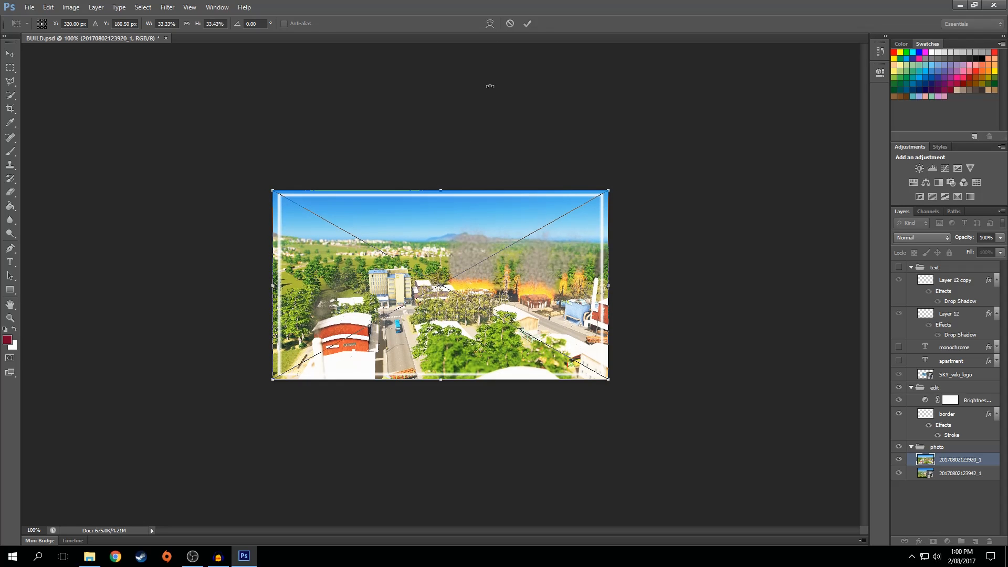
left_click(528, 24)
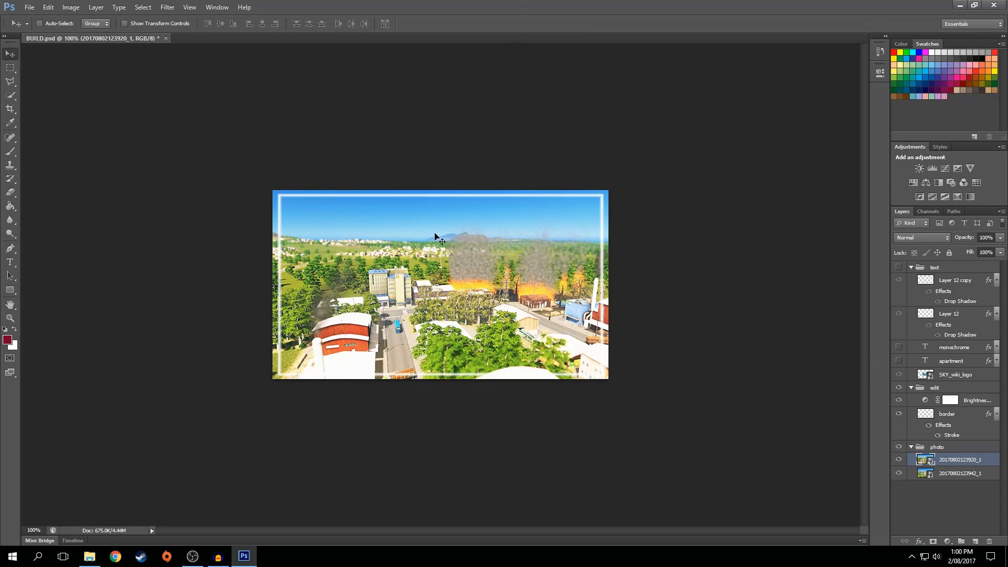
left_click(900, 461)
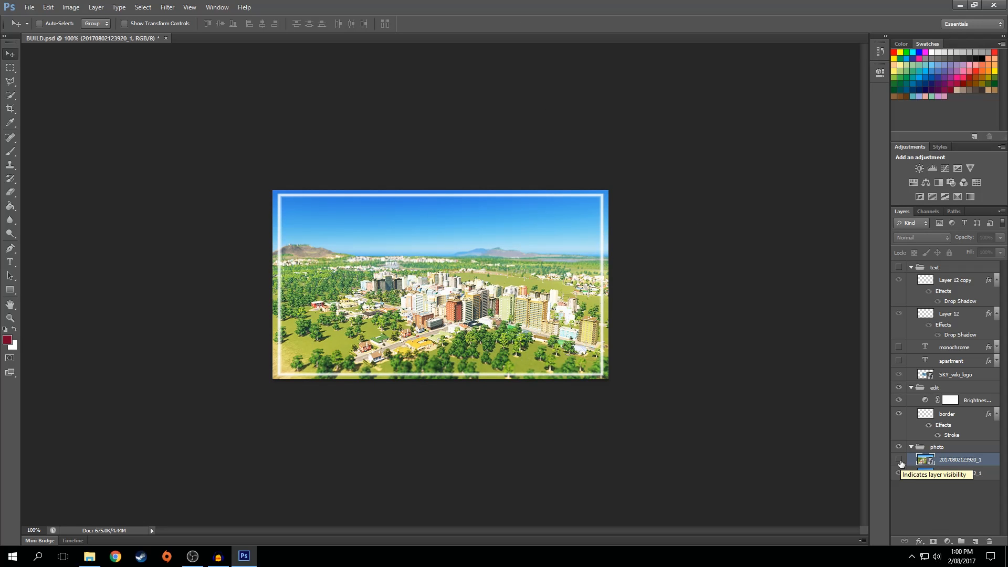
left_click(948, 415)
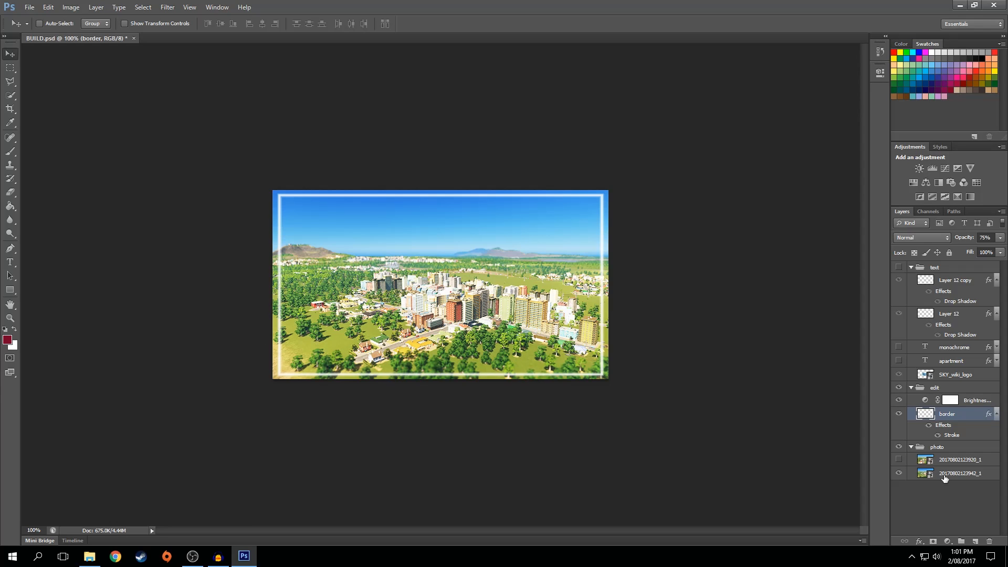
left_click(899, 460)
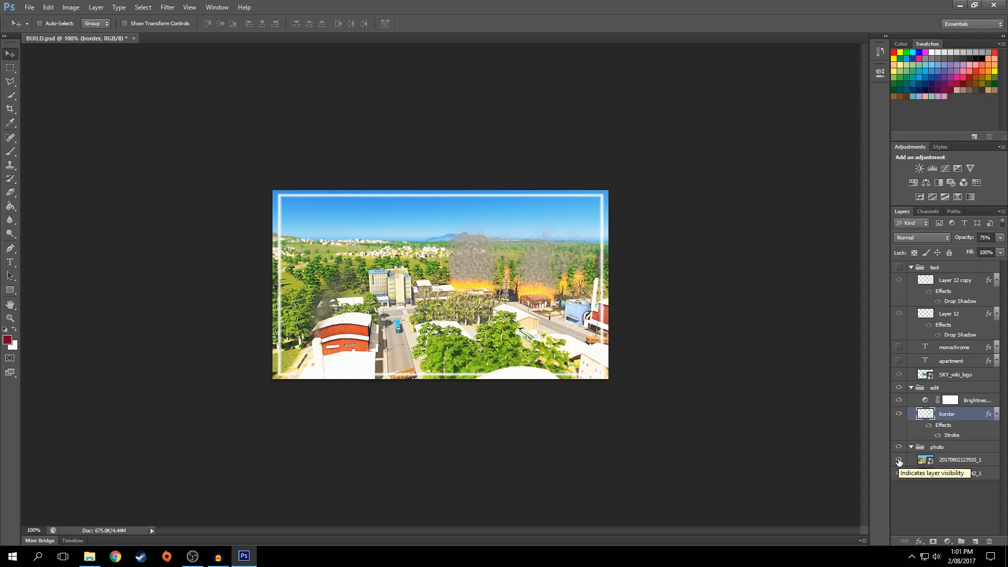
left_click(899, 461)
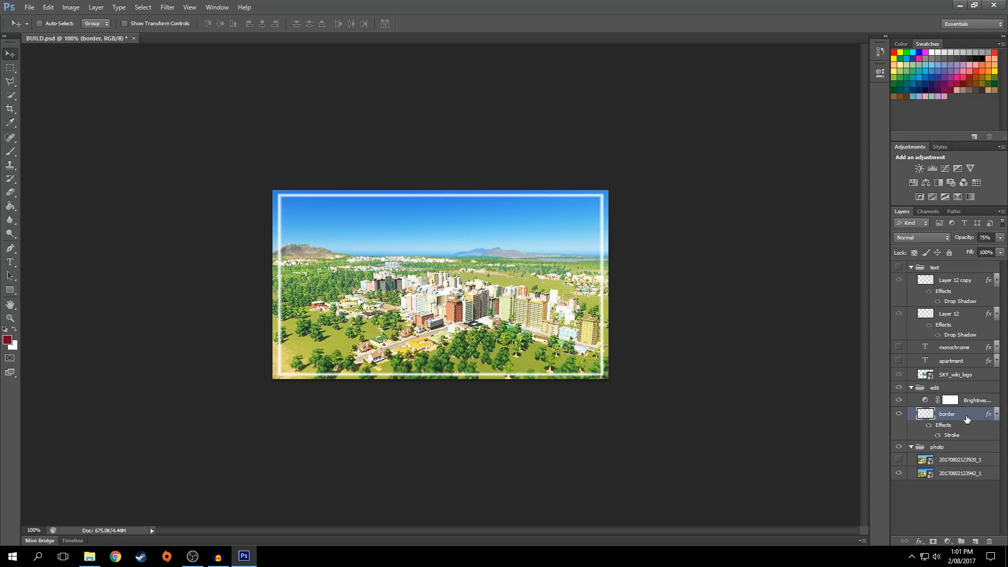
Add a Gradient Map adjustment above the Brightness/Contrast layer, using the Black, White preset with its black stop at 13%.
left_click(976, 402)
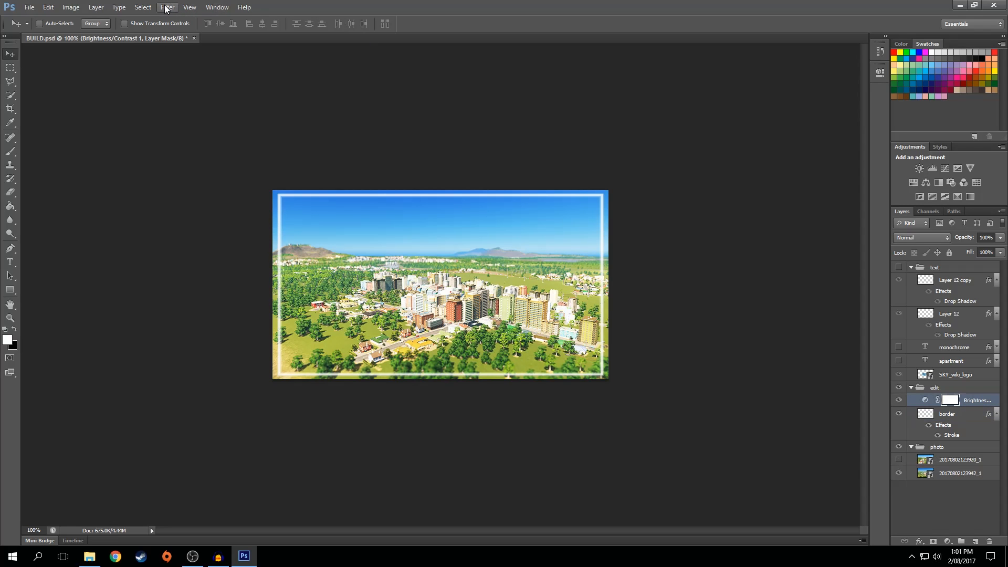
left_click(139, 7)
left_click(136, 8)
left_click(96, 8)
left_click(96, 8)
left_click(971, 196)
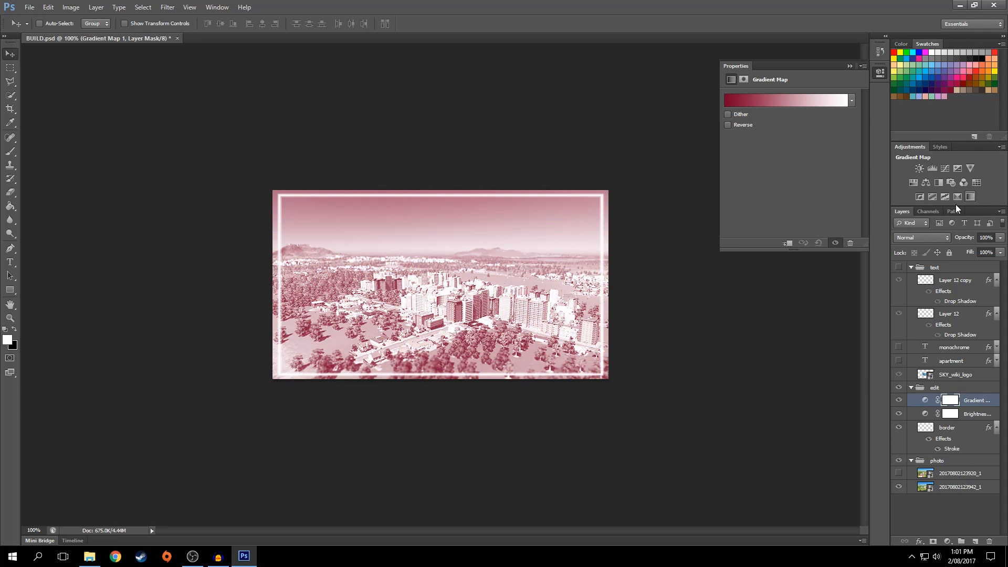
left_click(739, 102)
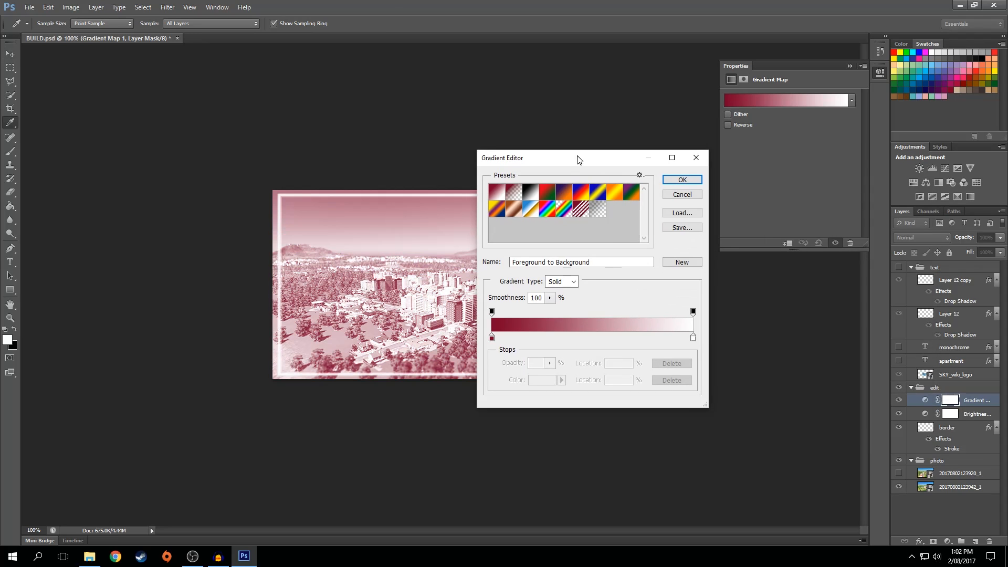
left_click(530, 192)
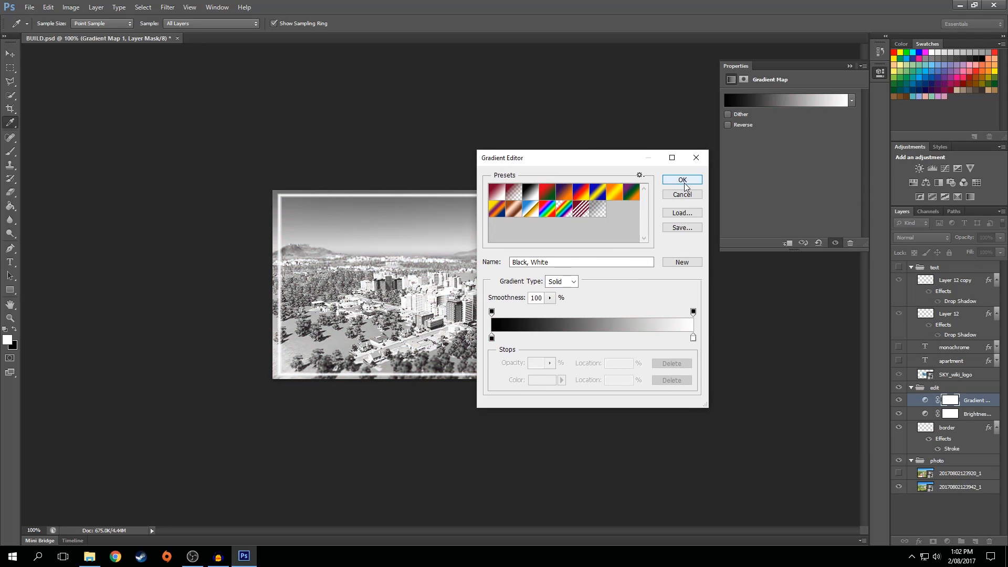
left_click_drag(492, 337, 519, 338)
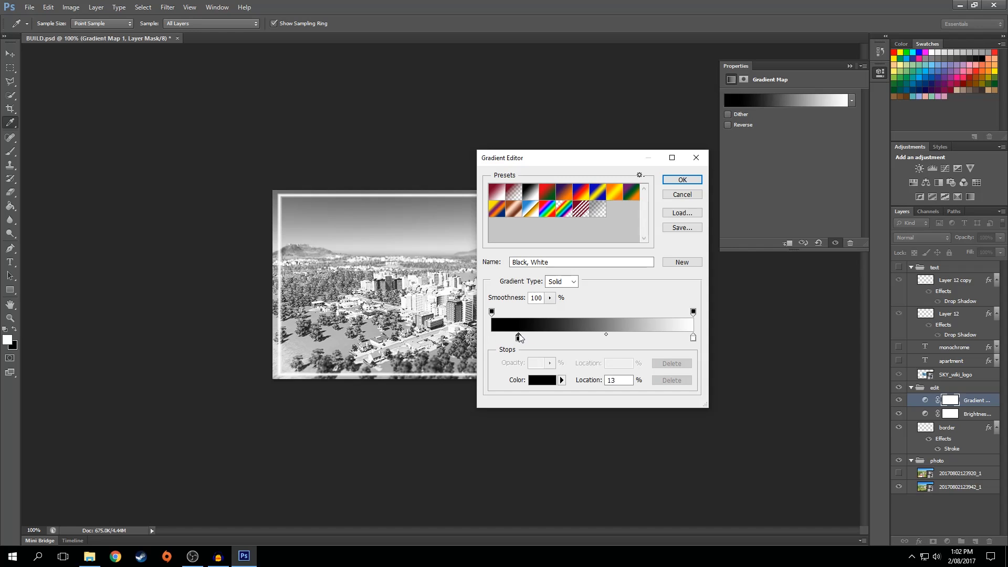
left_click(682, 180)
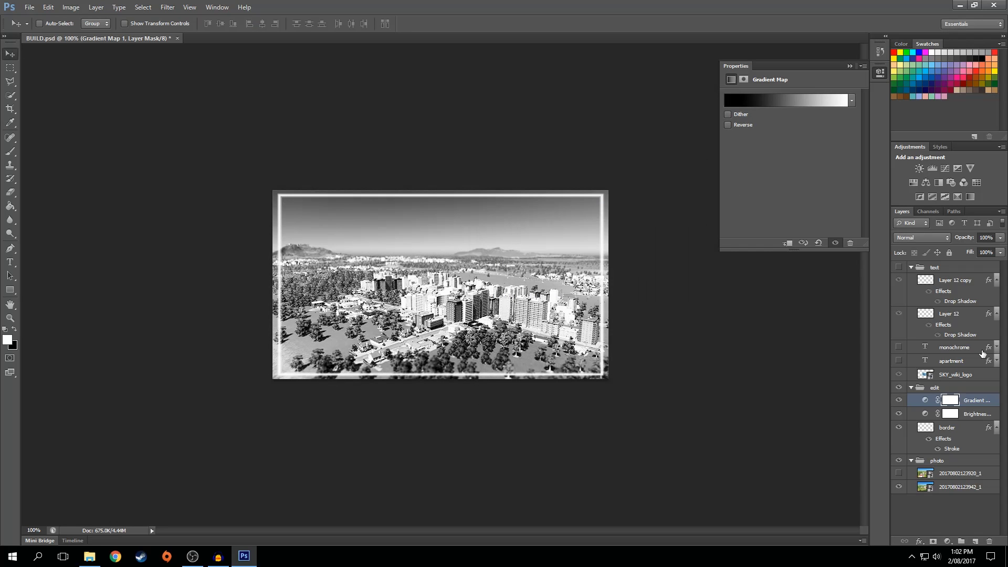
Set the Gradient Map layer's blend mode to Multiply and its opacity to 50%.
left_click(940, 238)
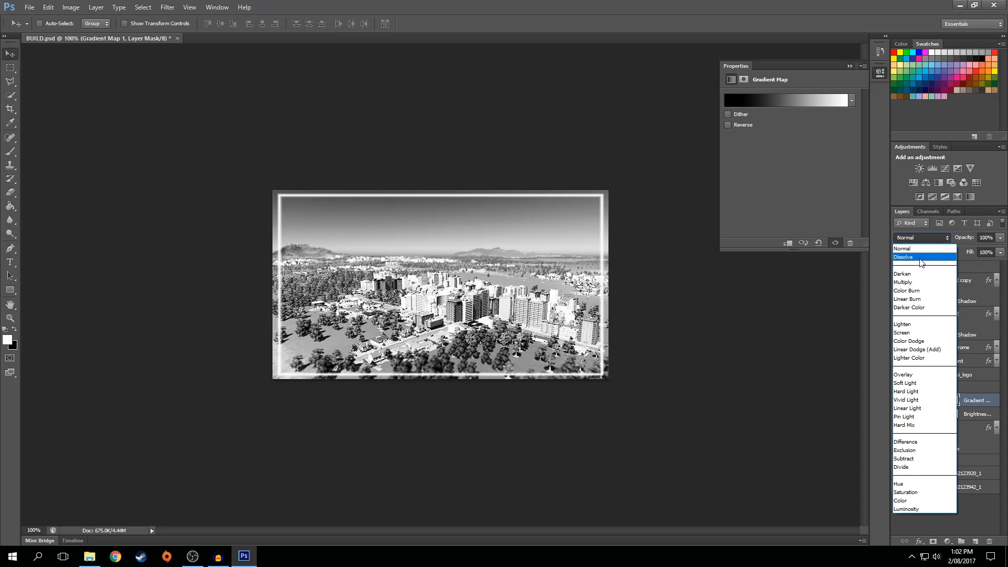
left_click(915, 249)
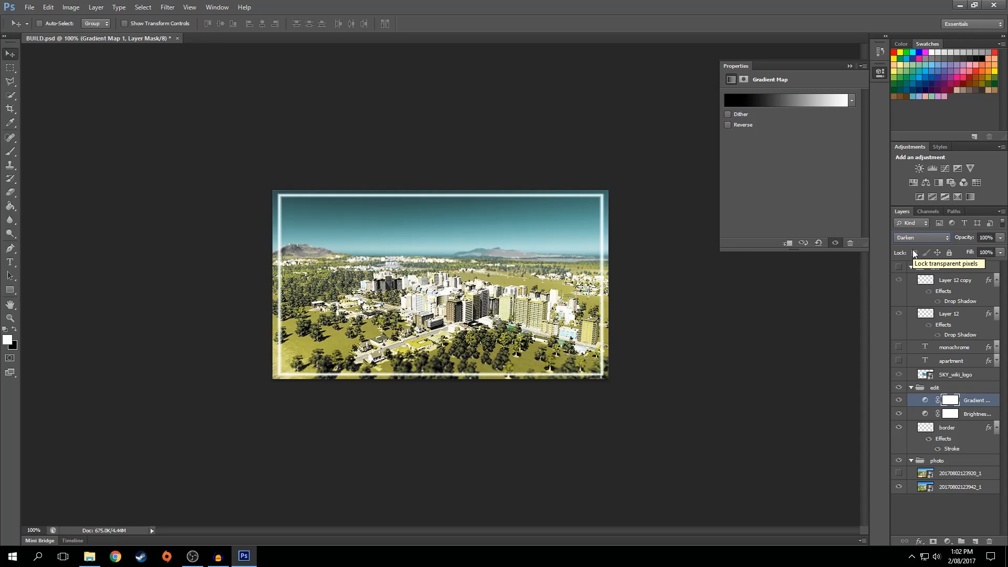
key("Down")
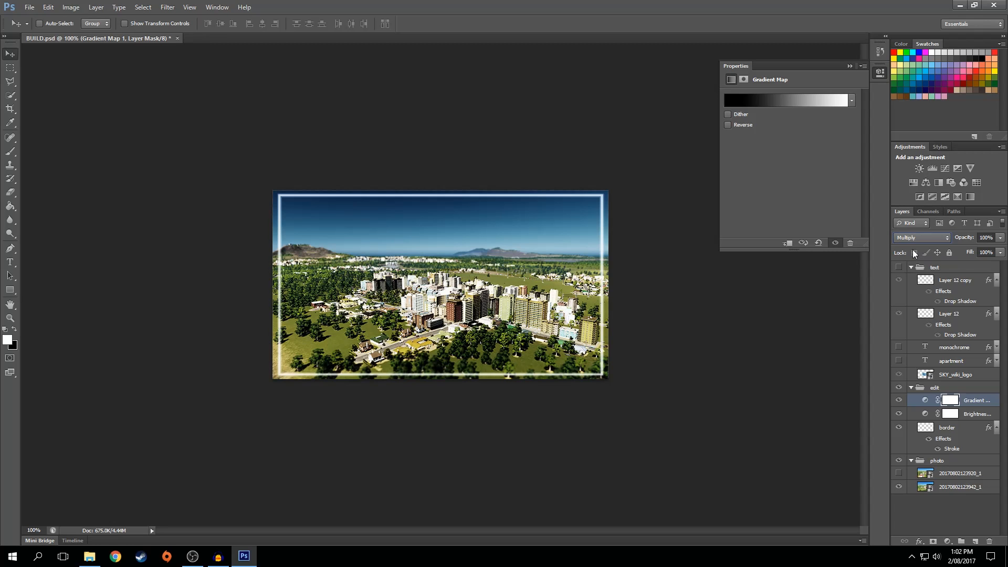
left_click(985, 238)
type("50")
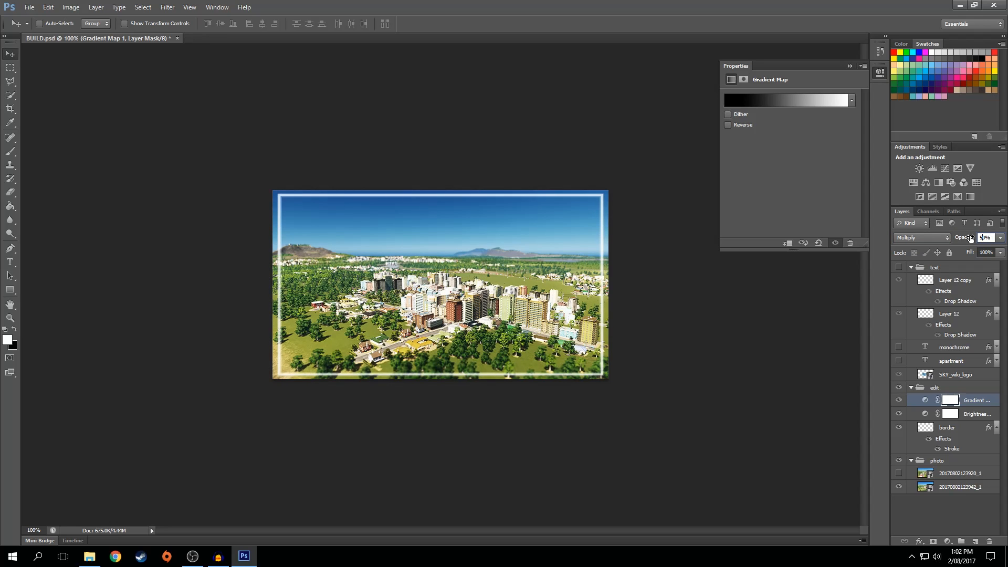
Compare the image with and without the Gradient Map and Brightness/Contrast adjustments by toggling their visibility.
left_click(899, 402)
left_click(898, 403)
left_click(898, 403)
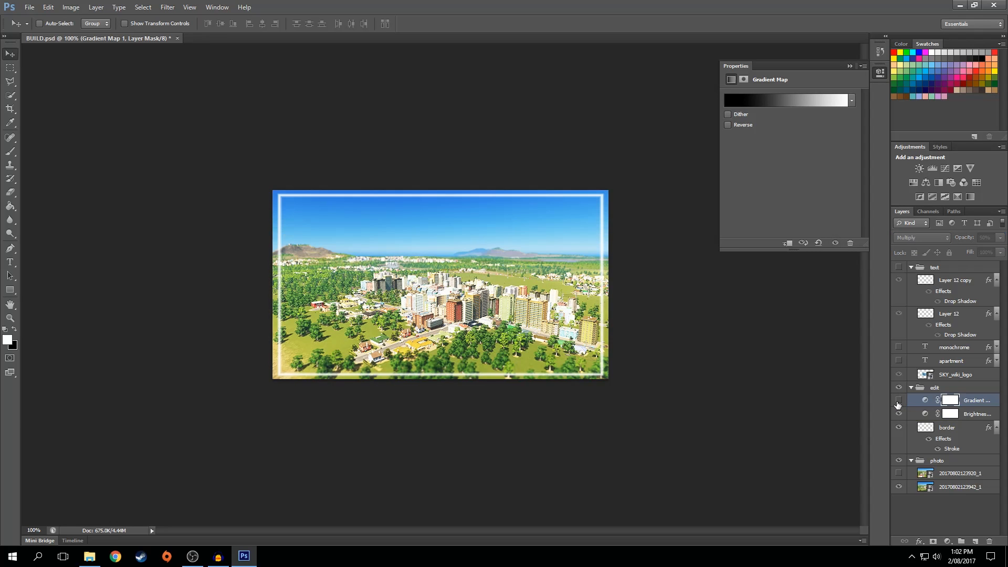
left_click(899, 414)
left_click(899, 414)
left_click(899, 403)
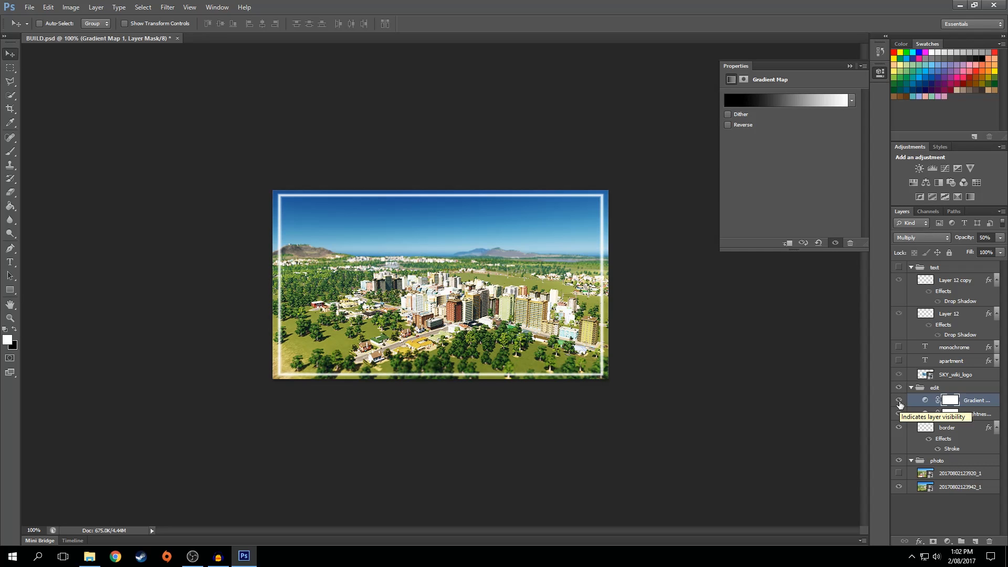
left_click(899, 474)
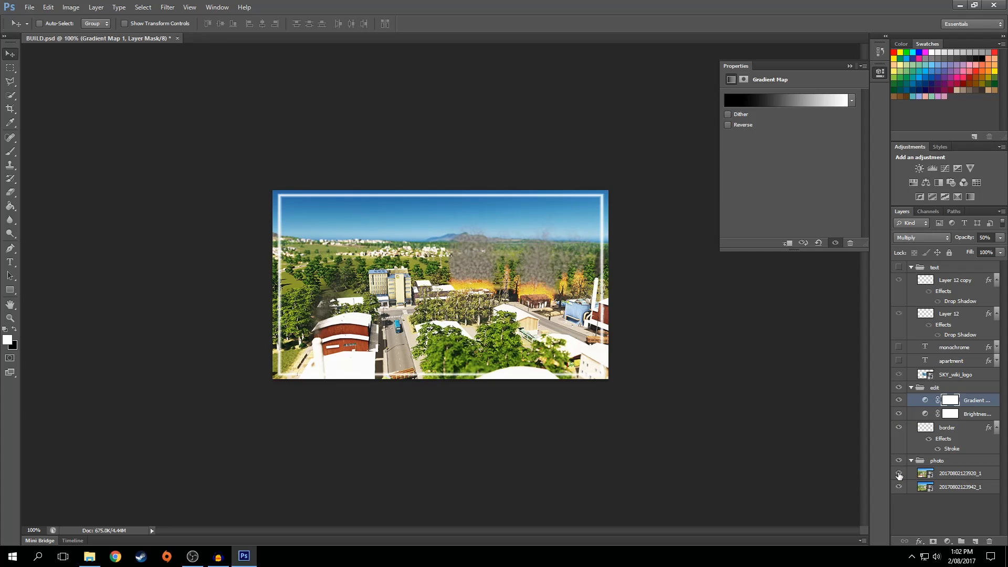
left_click(899, 401)
left_click(899, 401)
Add an Exposure adjustment with exposure -0.44 above the Gradient Map, and move the border layer above all the adjustments.
left_click(960, 171)
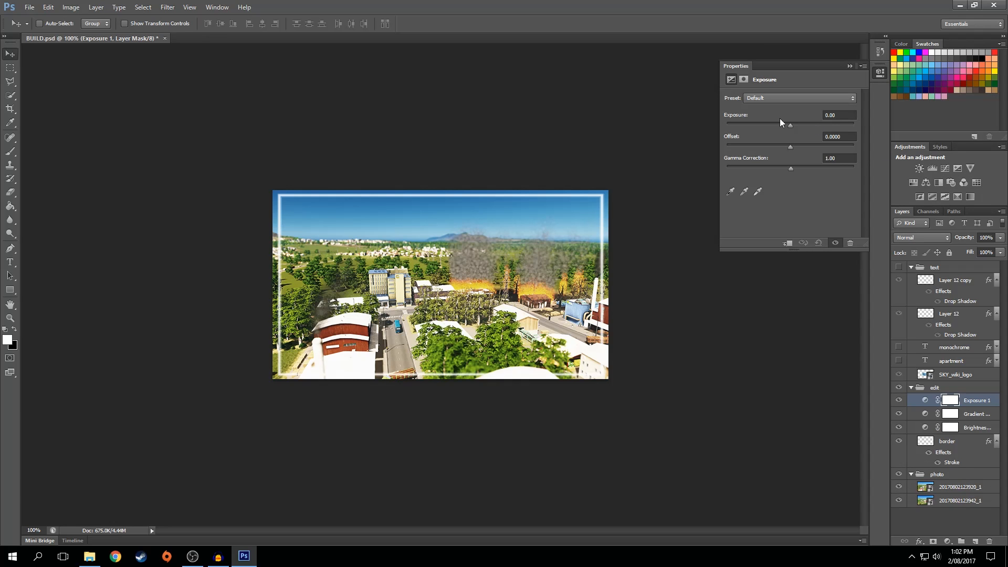
left_click_drag(790, 124, 789, 125)
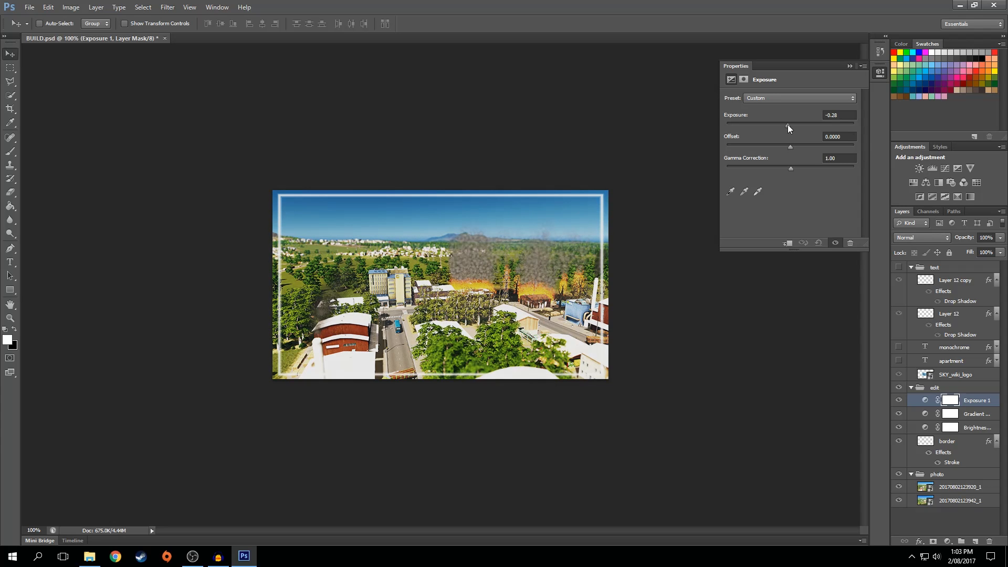
left_click_drag(788, 125, 786, 125)
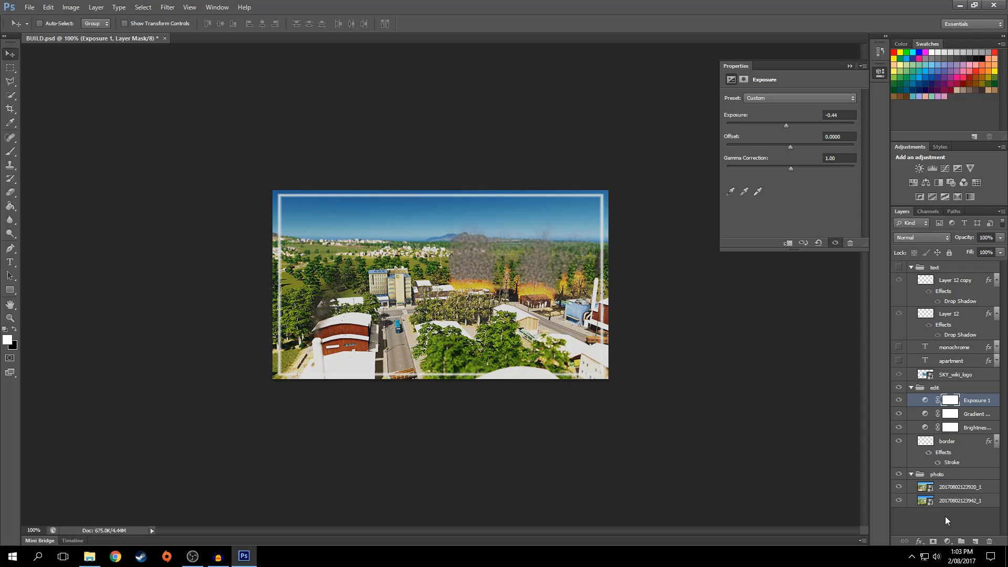
left_click_drag(957, 443, 958, 399)
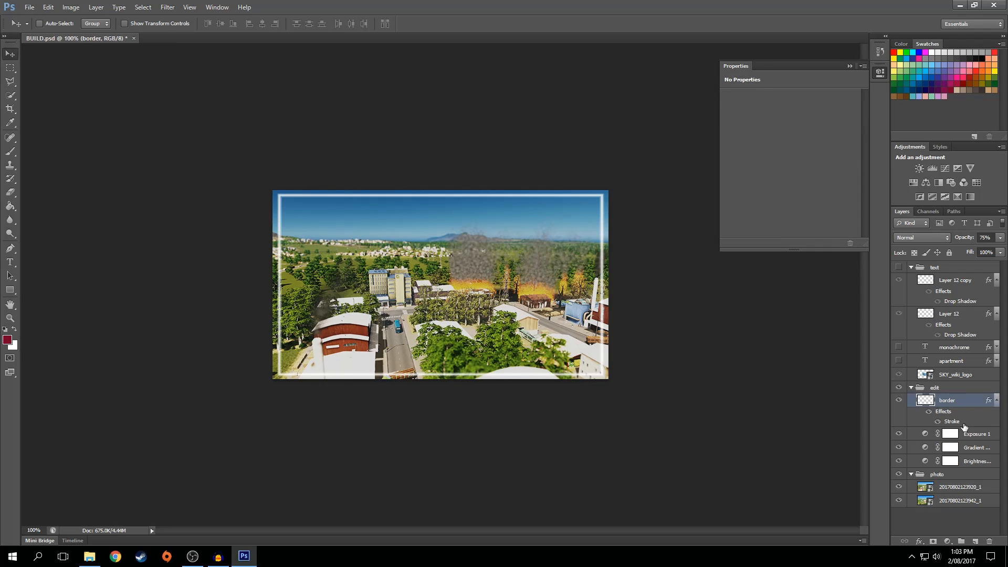
Try different offset and gamma correction amounts on the Exposure adjustment, resetting the offset to 0 and gamma to 1.
left_click(976, 436)
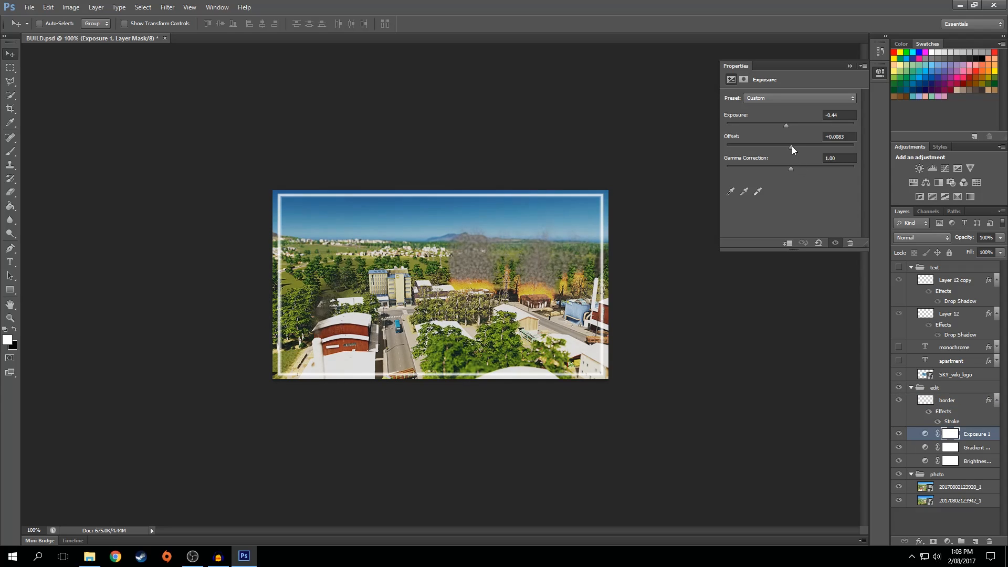
mouse_move(790, 146)
left_mouse_down()
mouse_move(775, 147)
mouse_move(790, 147)
left_mouse_up()
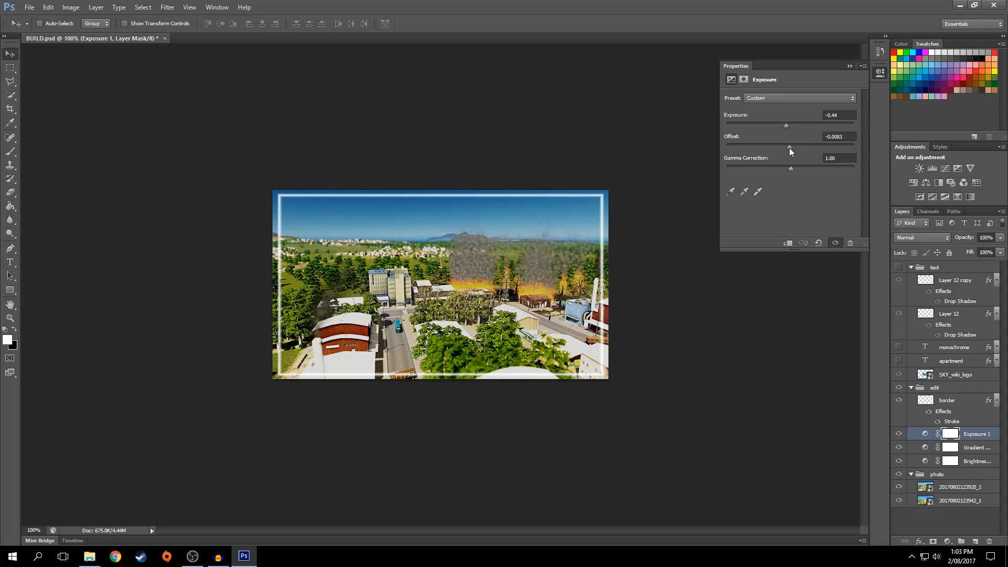
left_click(851, 138)
double_click(851, 137)
type("0")
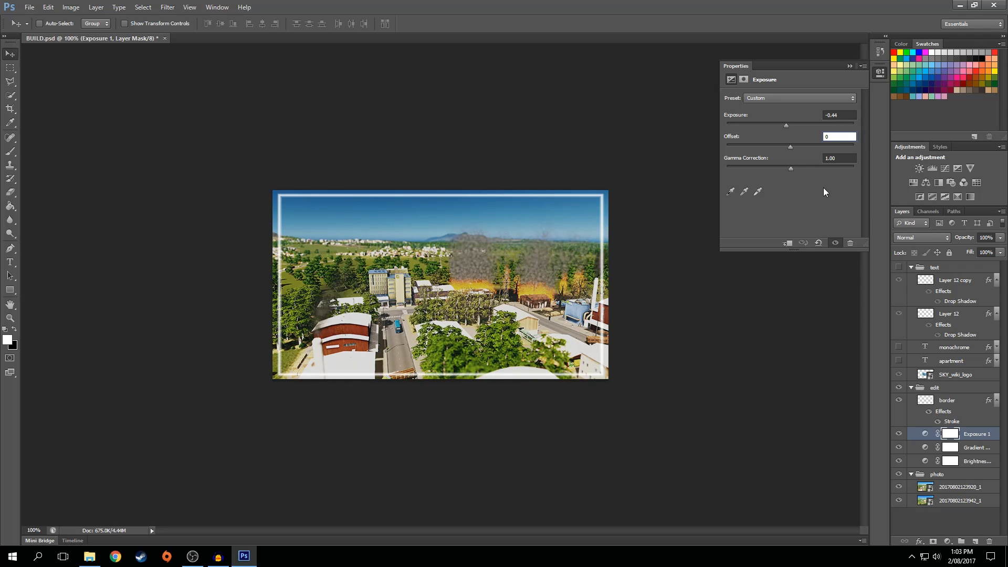
mouse_move(791, 168)
left_mouse_down()
mouse_move(805, 163)
mouse_move(775, 162)
mouse_move(786, 159)
left_mouse_up()
type("1")
key("Return")
left_click(899, 486)
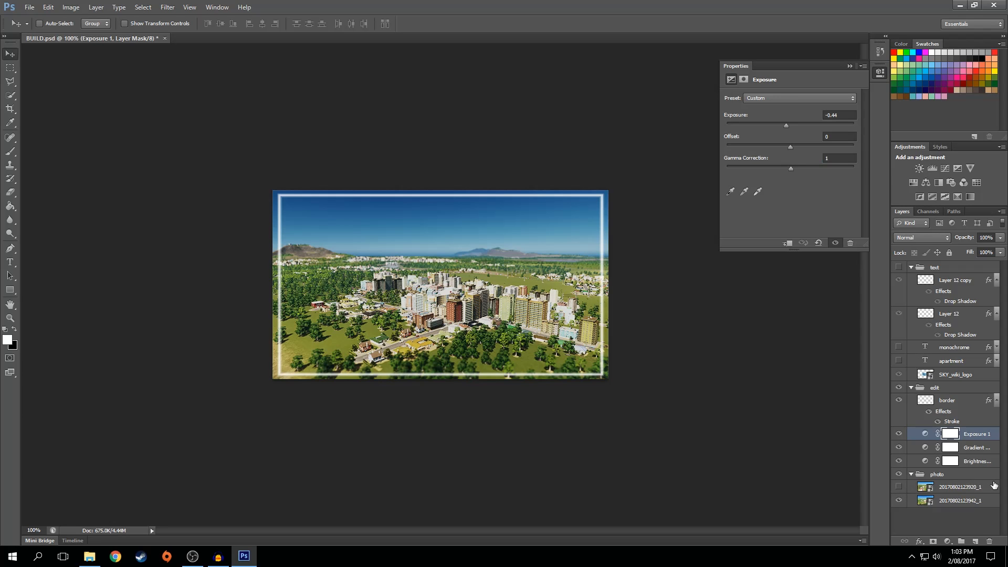
left_click(972, 521)
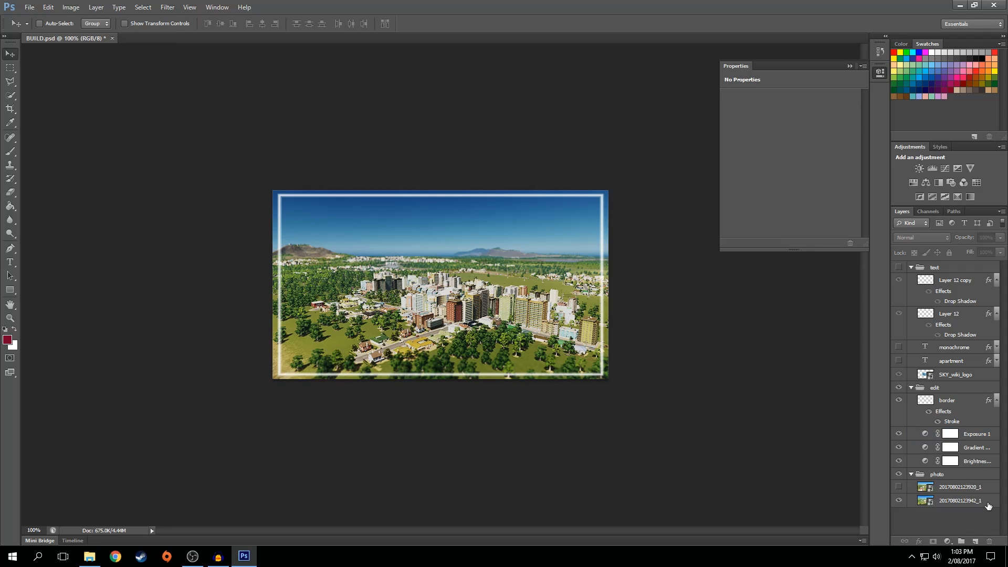
left_click(911, 388)
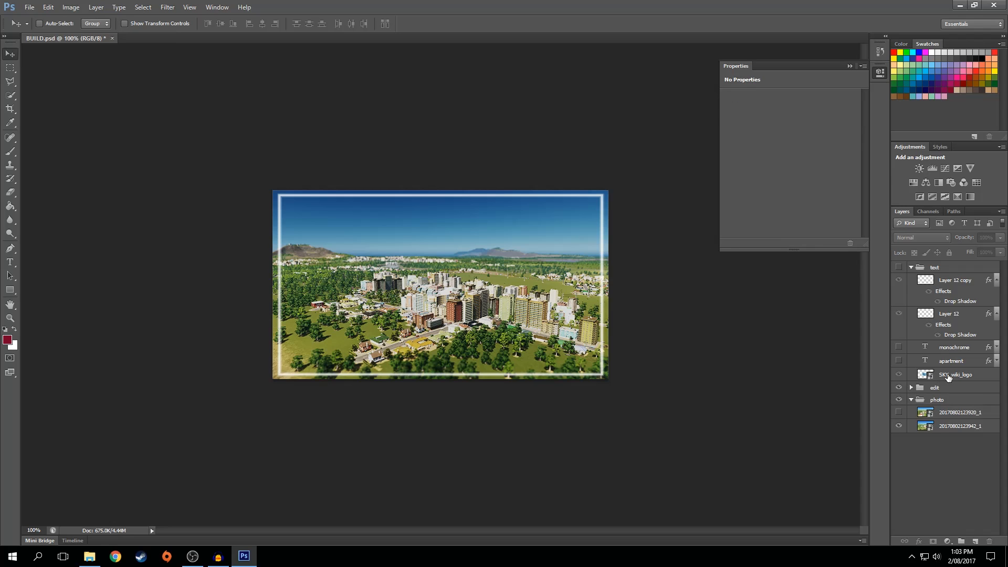
Delete the monochrome text layer and show the text group with its apartment layer.
left_click(953, 349)
left_click(989, 541)
left_click(899, 347)
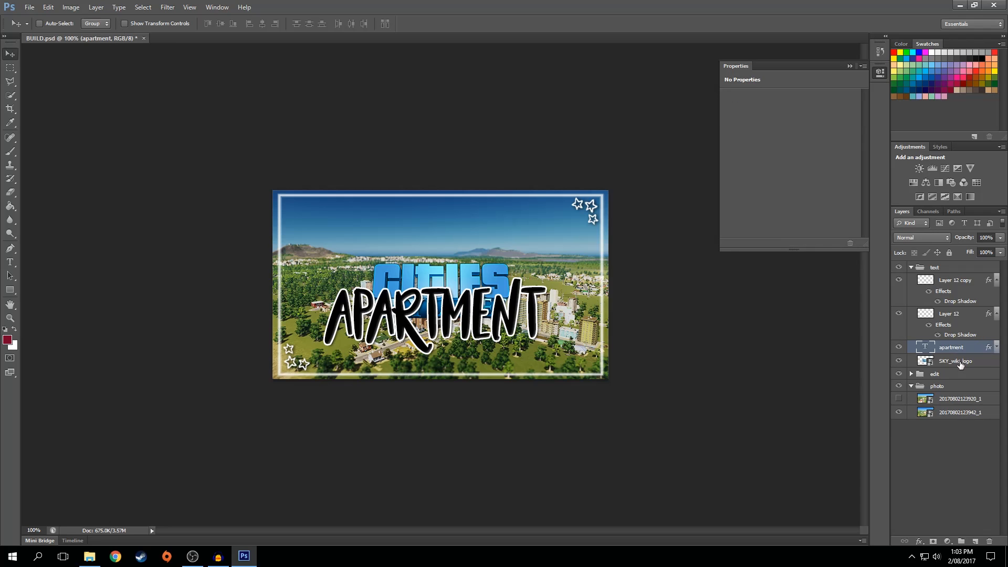
Open the apartment text for editing and try the Better Together font on it.
left_click(10, 262)
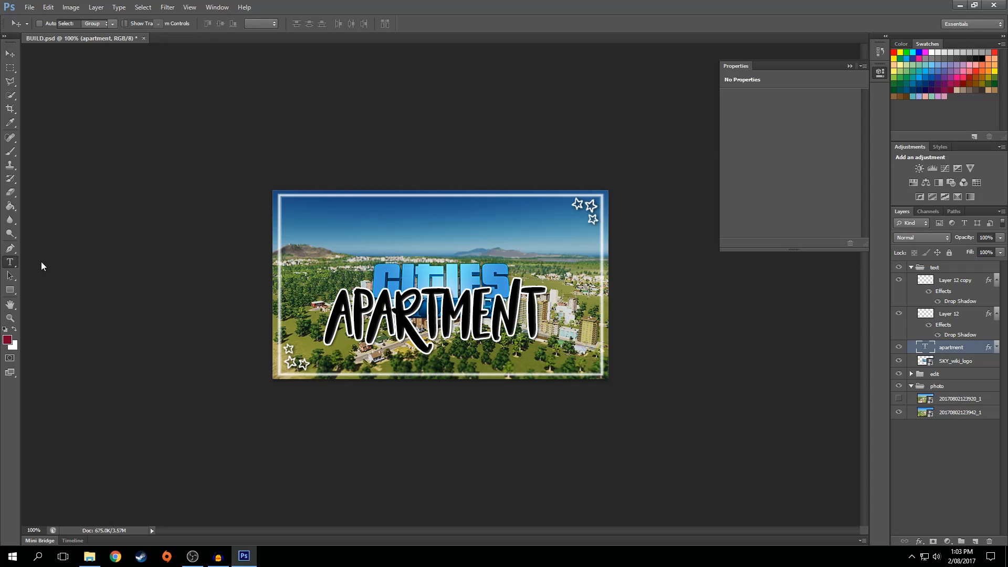
left_click(550, 310)
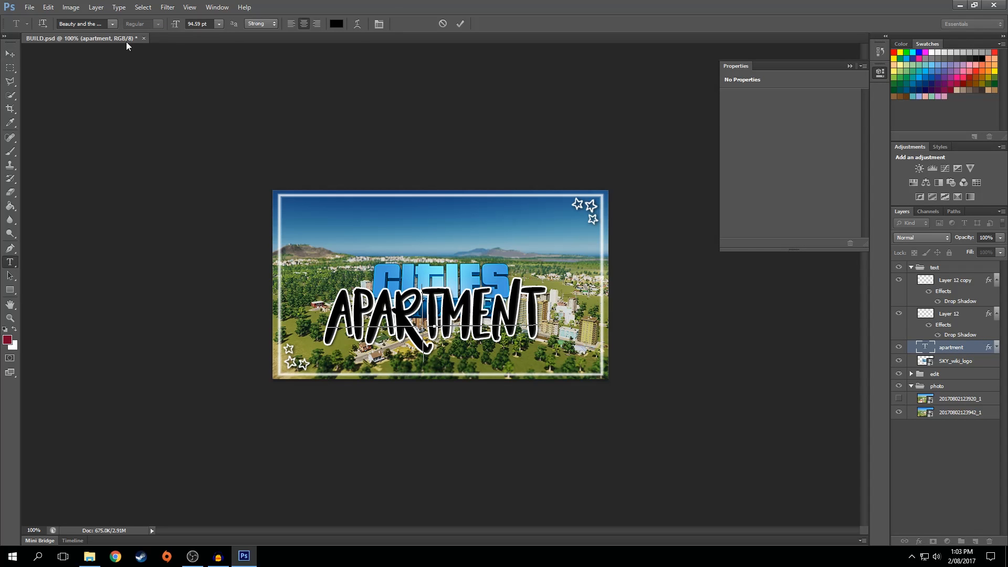
left_click(113, 25)
scroll(229, 78, "up", 3)
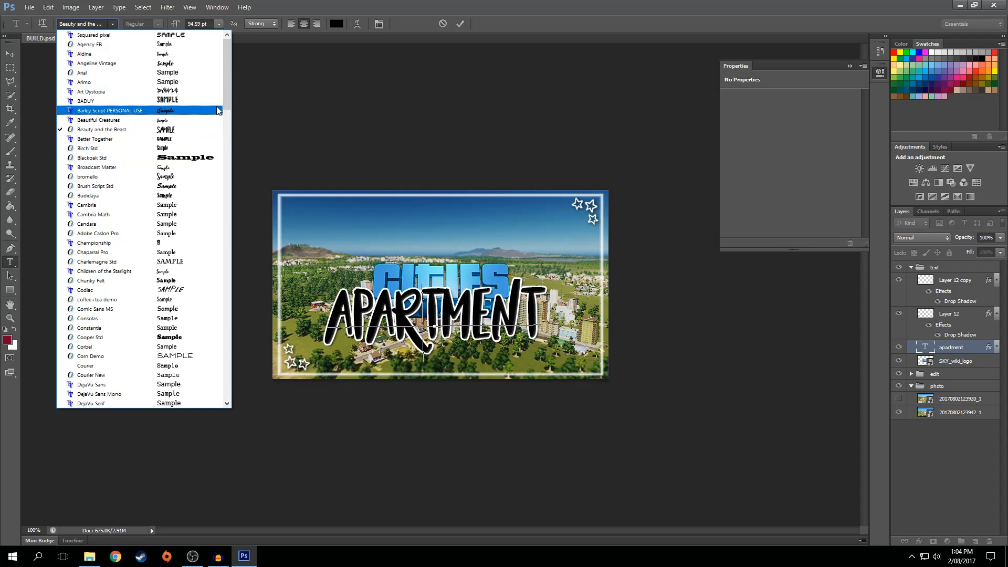
left_click(205, 140)
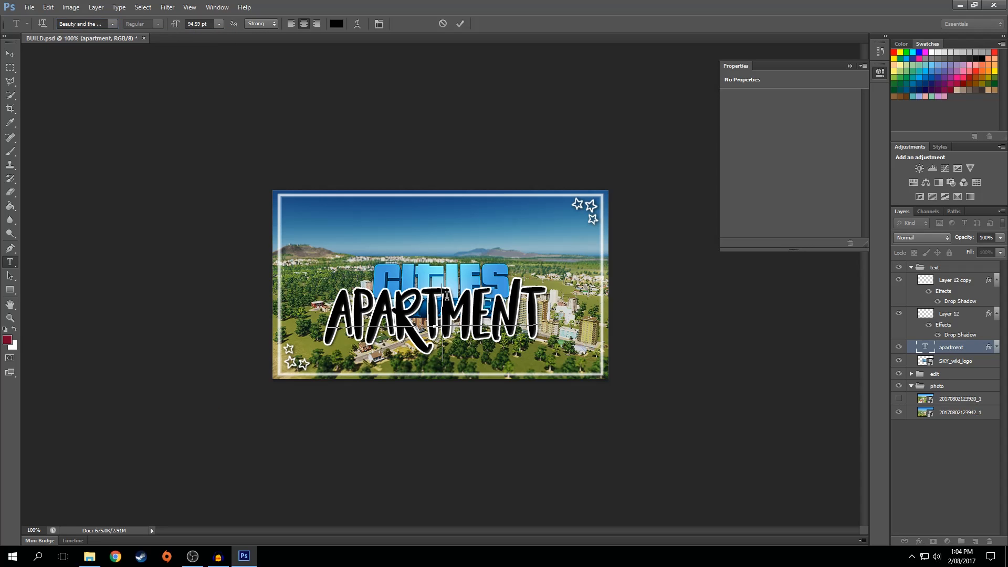
left_click(112, 24)
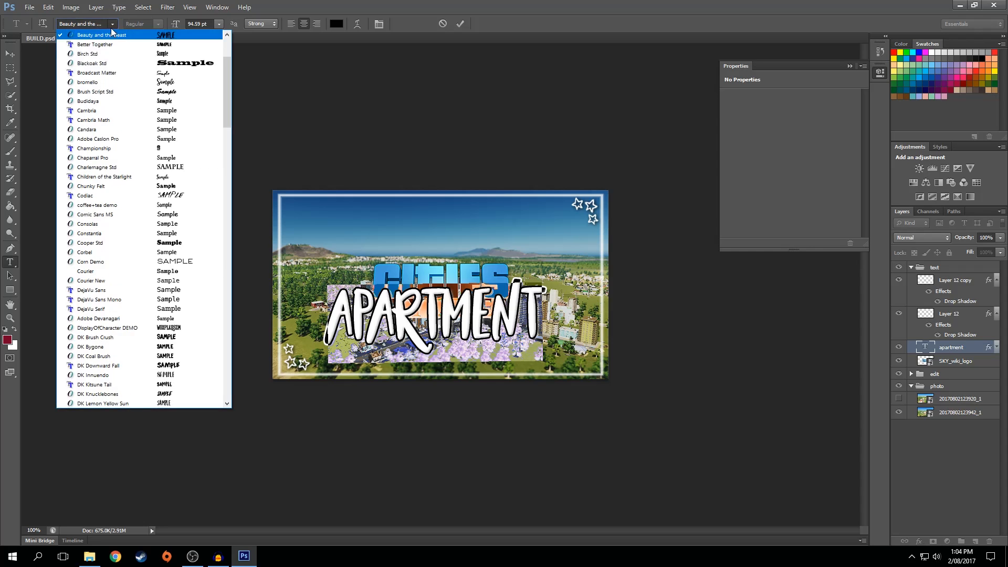
left_click(145, 50)
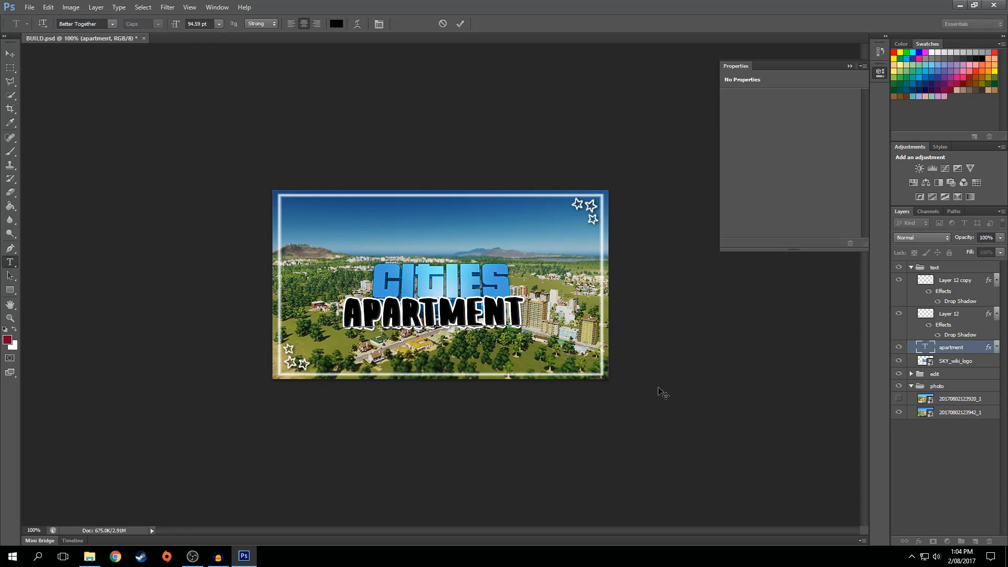
Try the DK Mandarin Whispers and DK Knucklebones fonts on the apartment text.
left_click_drag(520, 307, 315, 293)
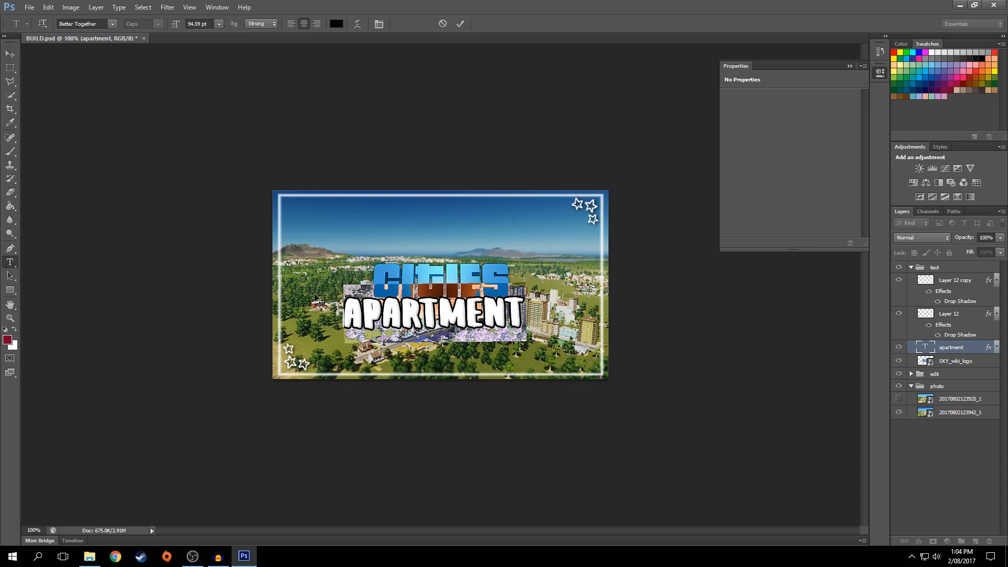
left_click(112, 26)
mouse_move(229, 74)
left_mouse_down()
mouse_move(230, 140)
mouse_move(225, 118)
left_mouse_up()
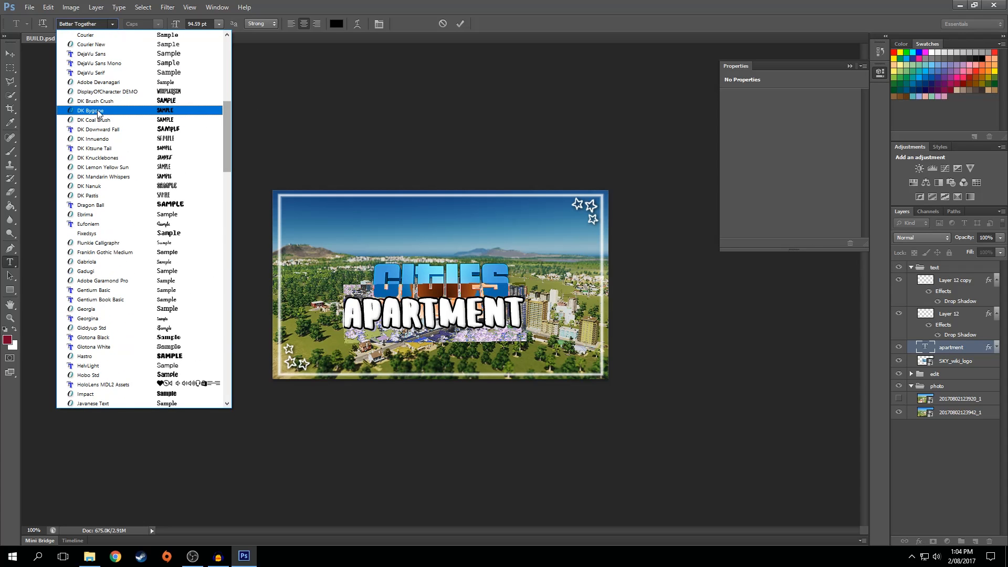
left_click(141, 177)
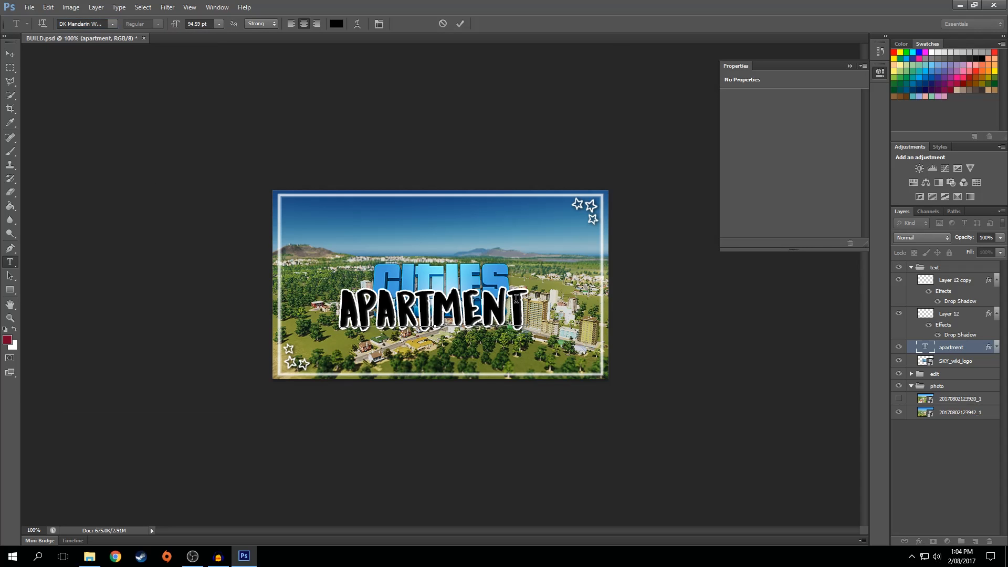
left_click(112, 25)
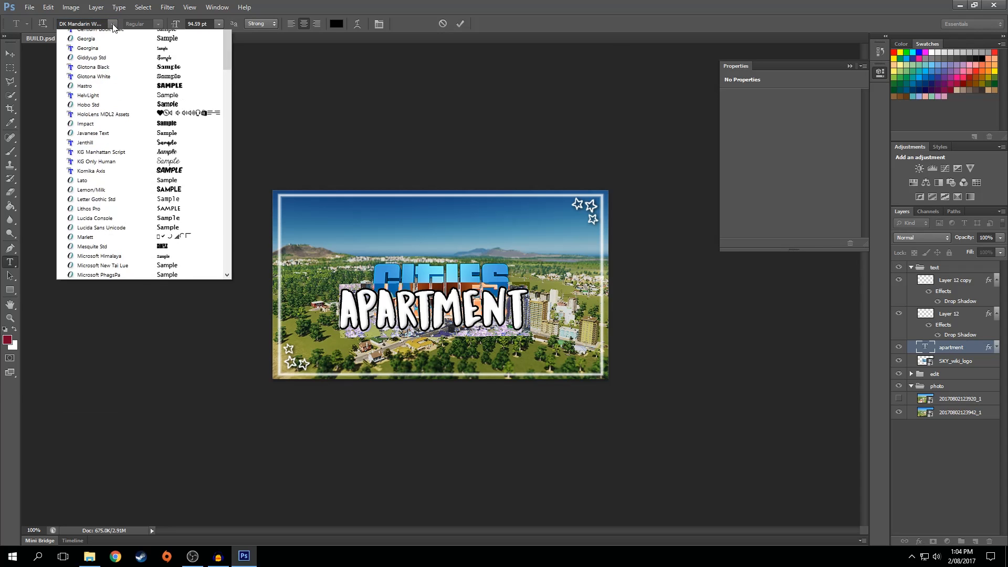
scroll(177, 129, "up", 2)
scroll(176, 126, "up", 2)
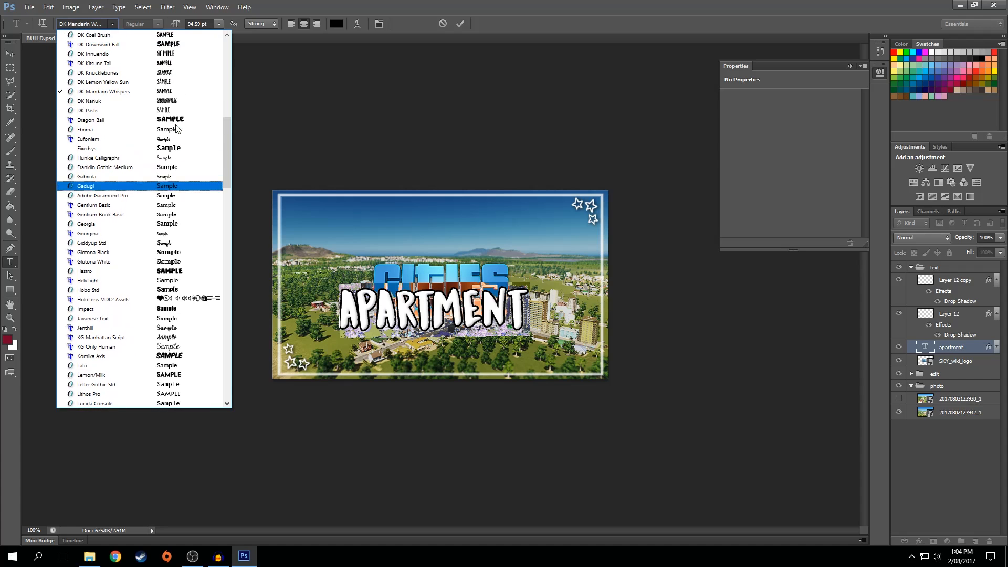
left_click(184, 77)
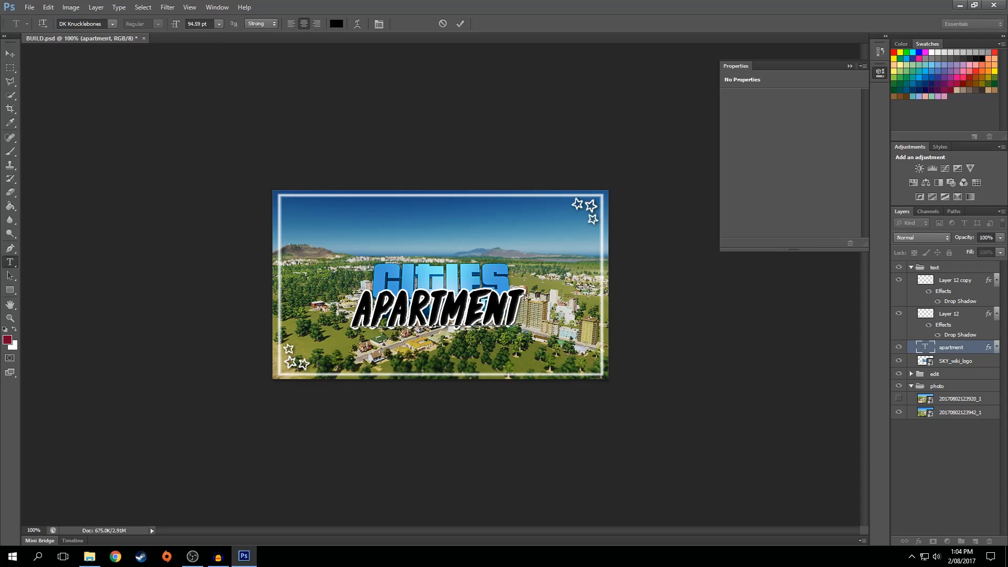
Try the DK Kitsune Tail and DK Brush Crush fonts on the apartment text.
left_click(111, 24)
scroll(185, 87, "up", 2)
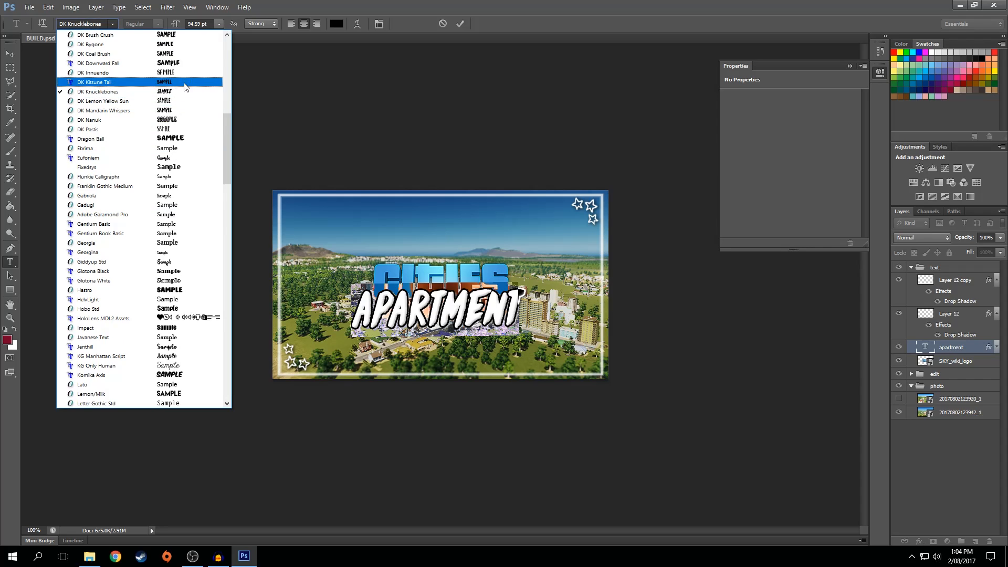
left_click(185, 84)
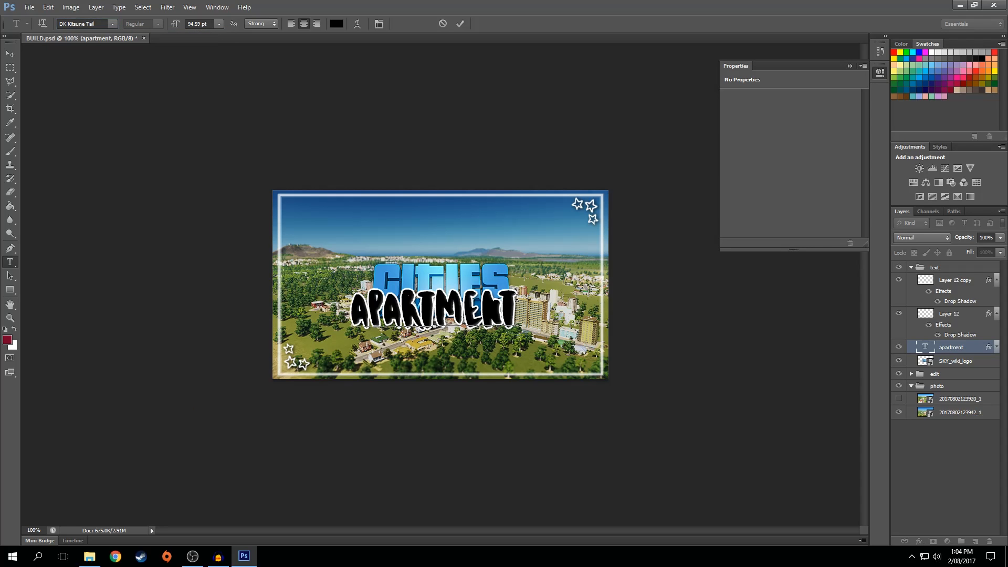
left_click(113, 24)
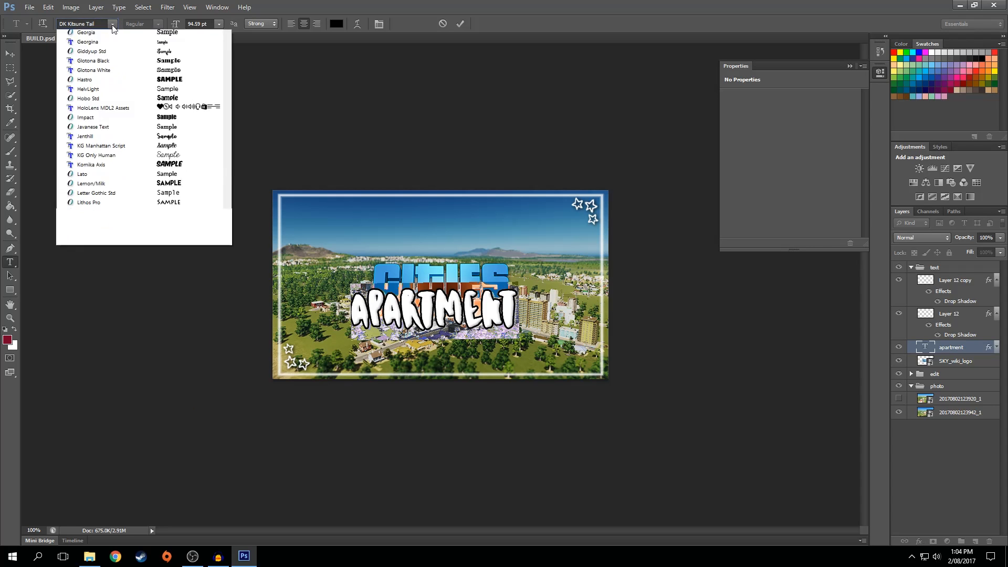
scroll(151, 158, "up", 1)
scroll(150, 159, "up", 2)
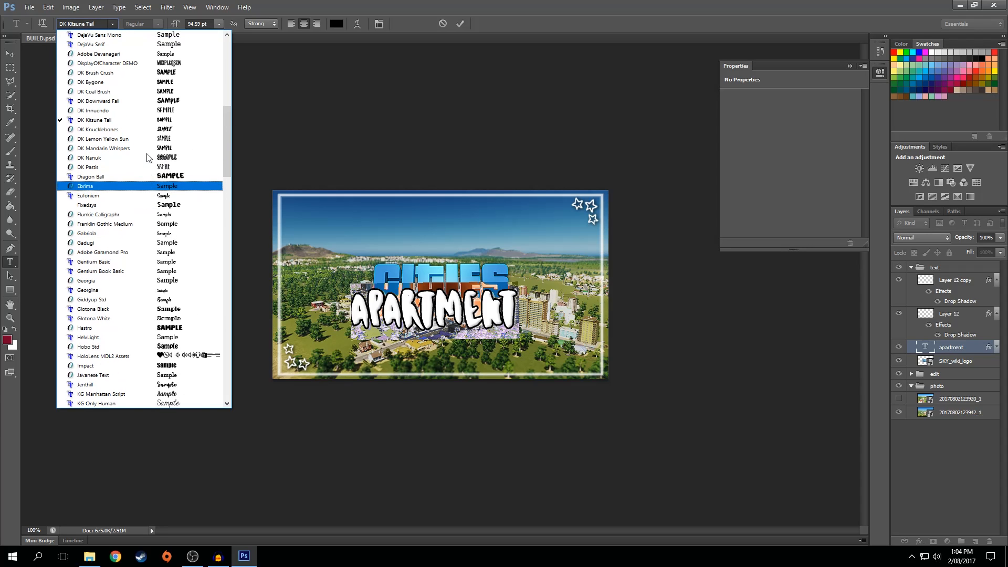
left_click(169, 72)
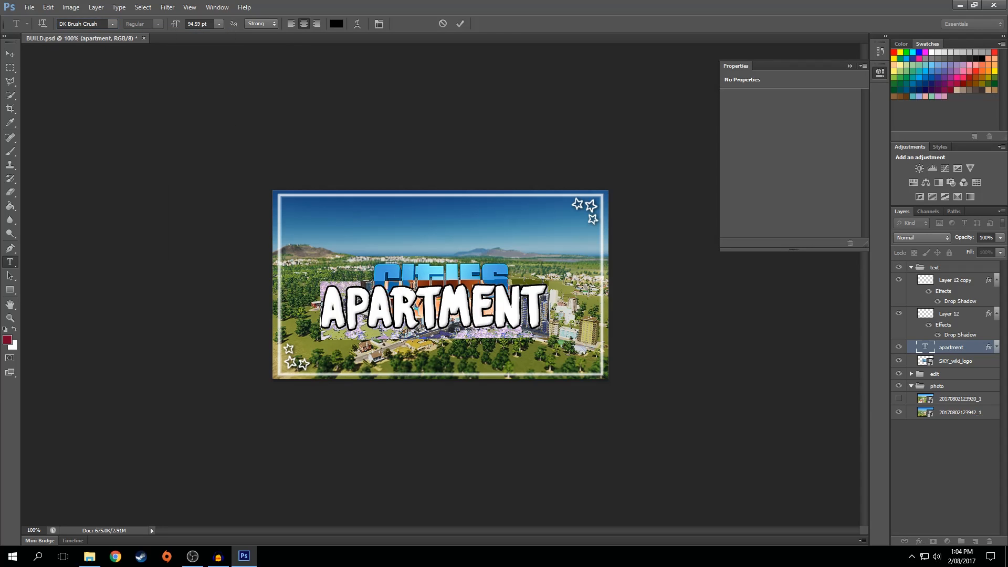
Set the font of the whole apartment text to Beauty and the Beast.
left_click_drag(553, 298, 310, 294)
left_click(112, 24)
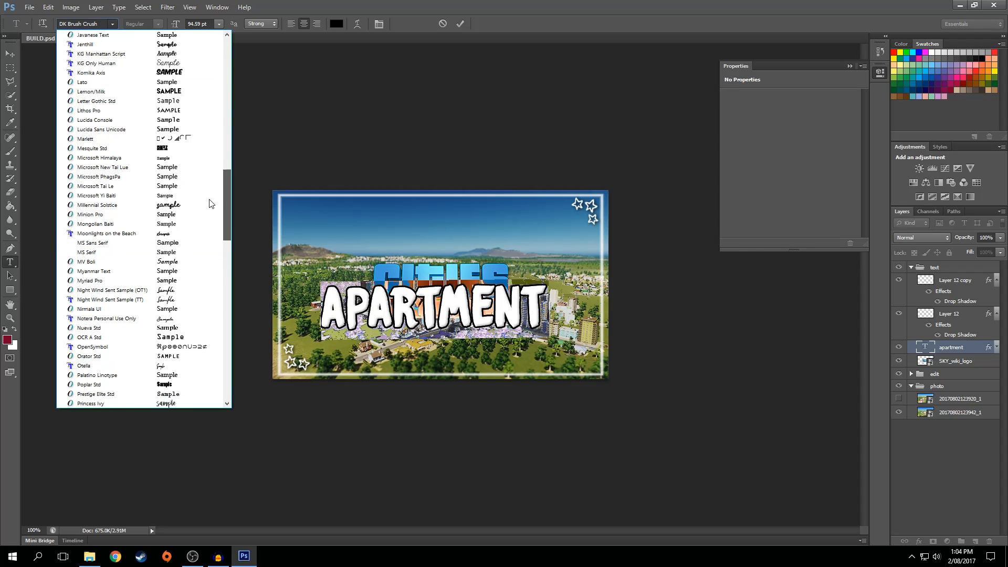
scroll(209, 203, "up", 15)
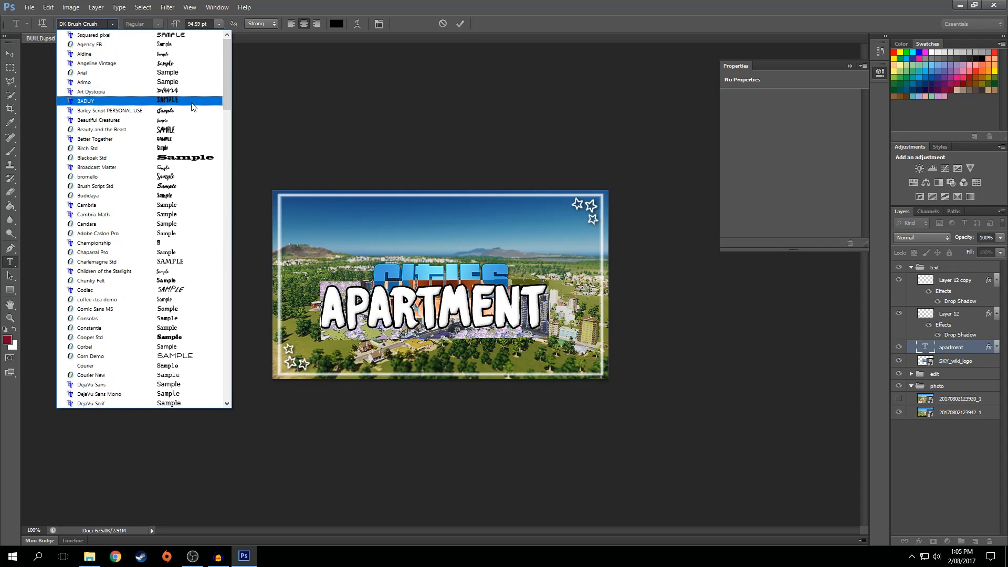
left_click(208, 135)
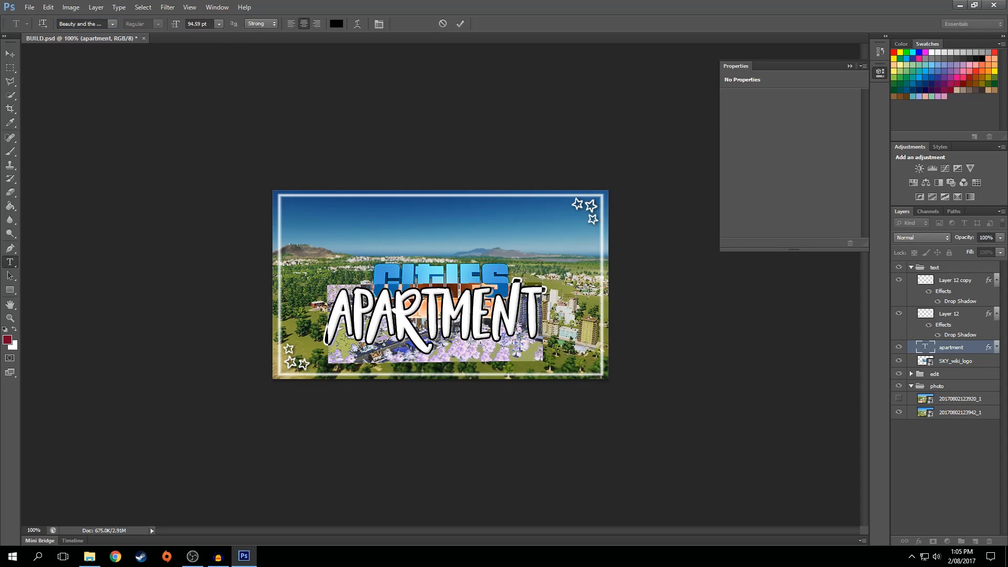
Replace the apartment wording with "let's play" and finish editing the text.
left_click(489, 317)
left_click(540, 306)
key("ctrl+a")
type("lets play")
left_click(10, 54)
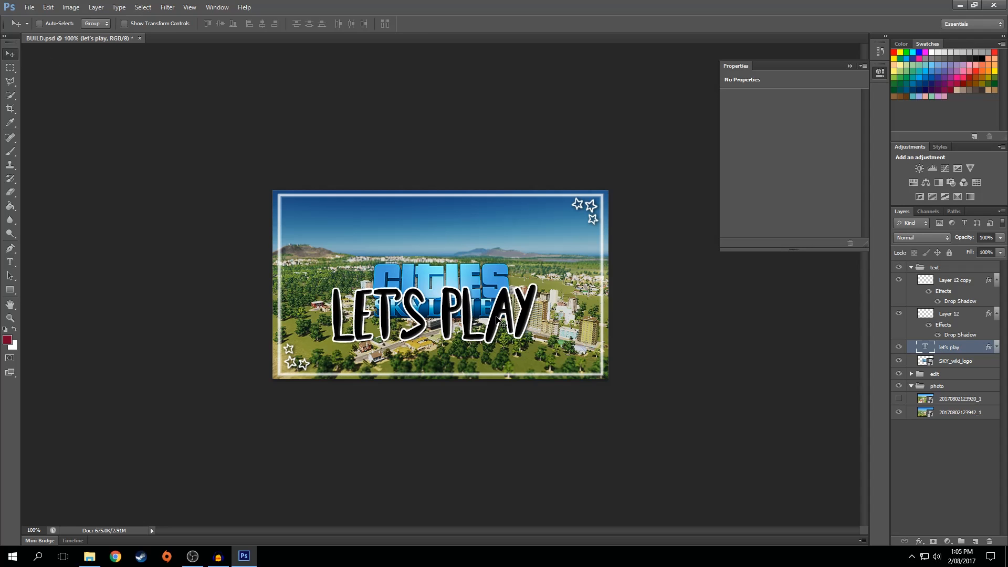
Scale the let's play text to about 52% and place it centred just above the Cities Skylines logo.
key("ctrl+t")
left_click_drag(543, 283, 485, 229)
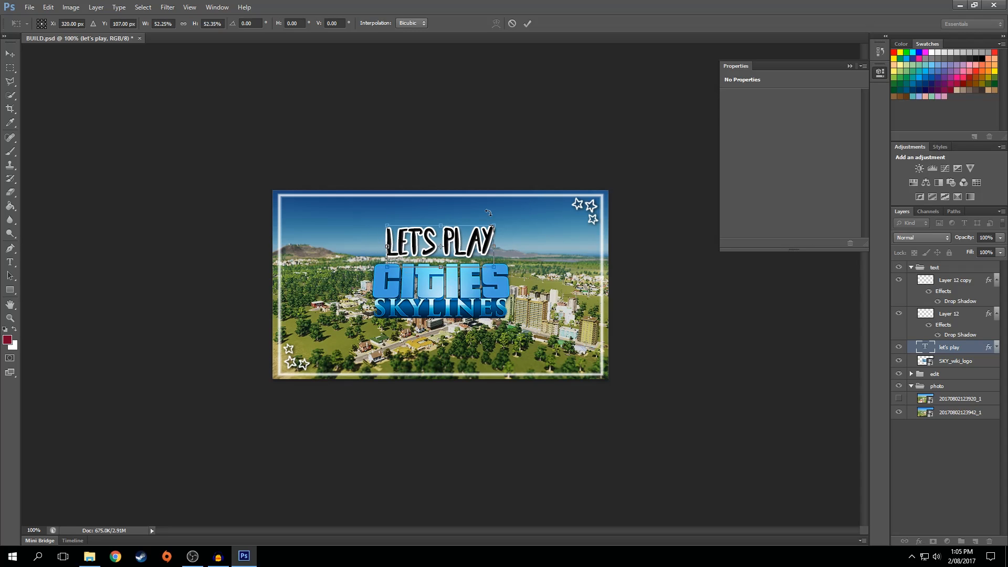
left_click(527, 23)
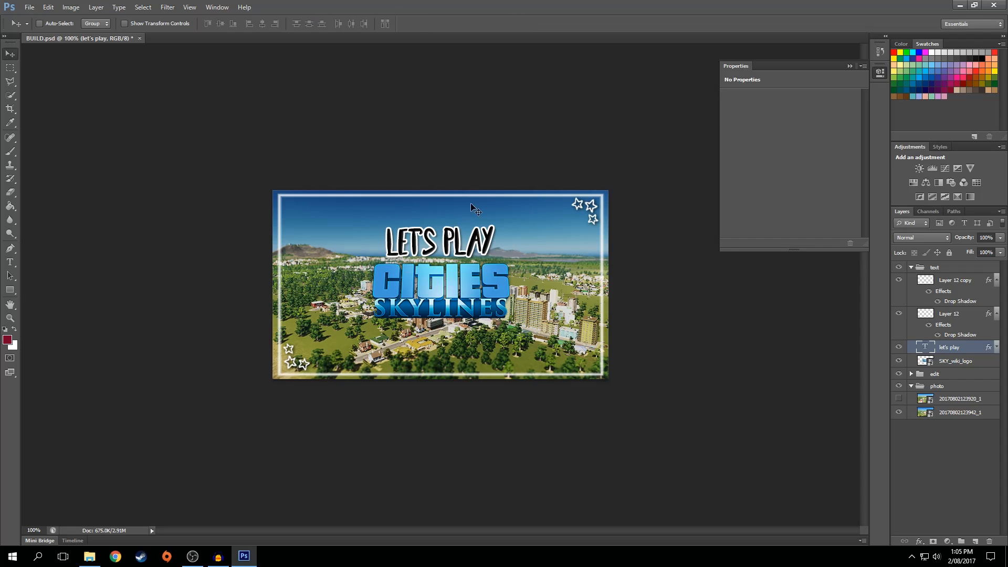
Reopen the let's play text for editing and try the Better Together font on it.
left_click(10, 263)
left_click(461, 254)
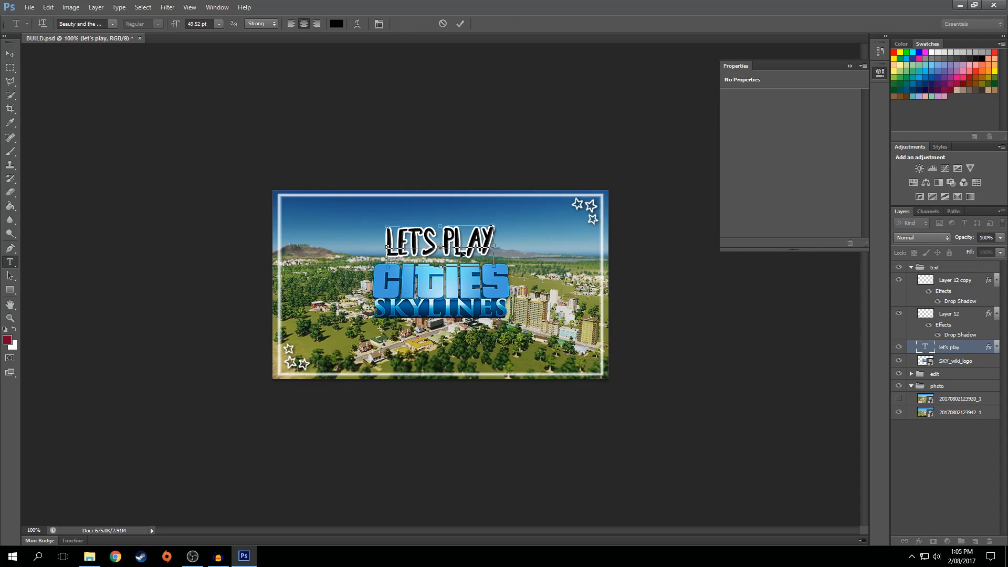
key("ctrl+a")
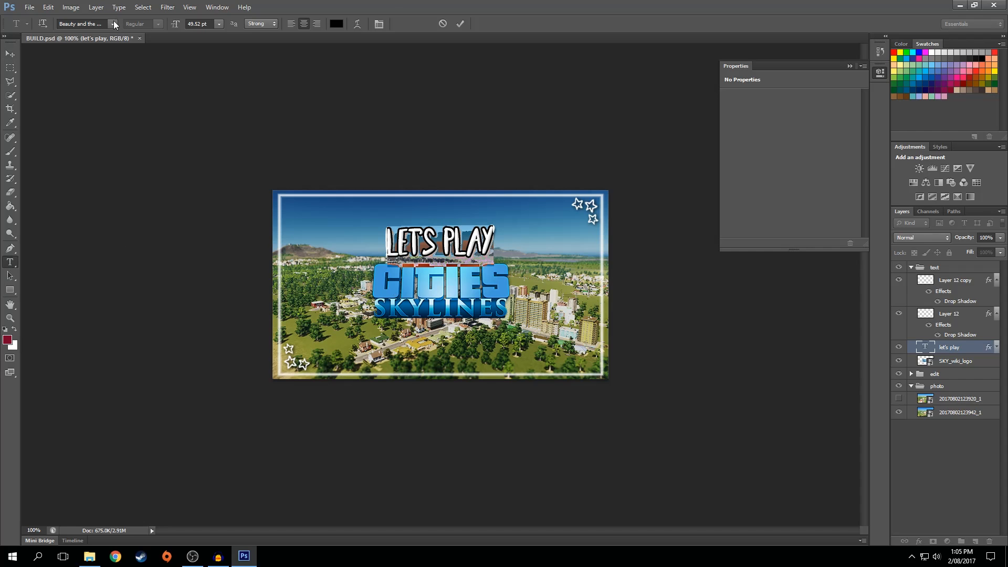
left_click(113, 24)
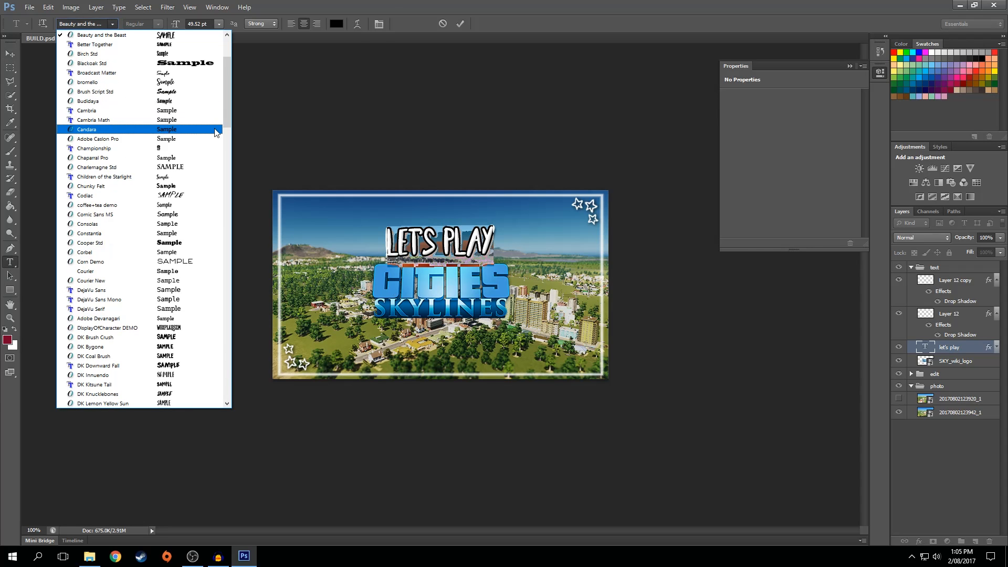
left_click(173, 45)
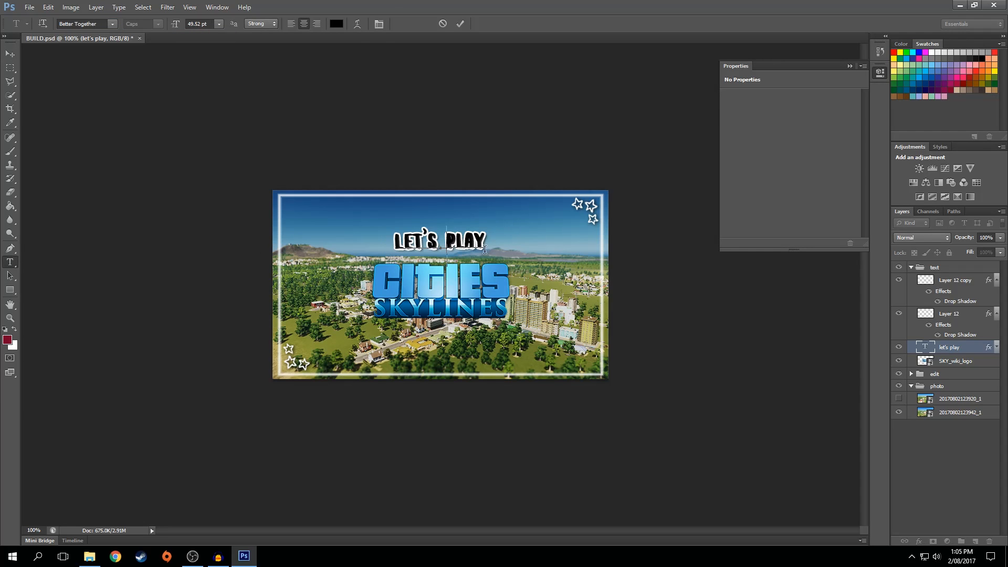
key("super+a")
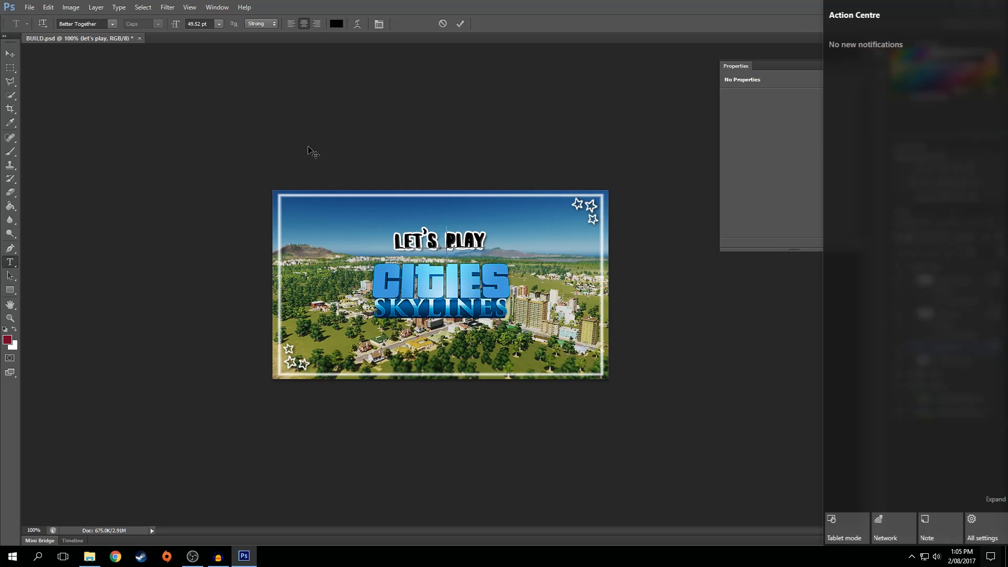
Change the font of the whole let's play text to DK Brush Crush.
left_click(456, 242)
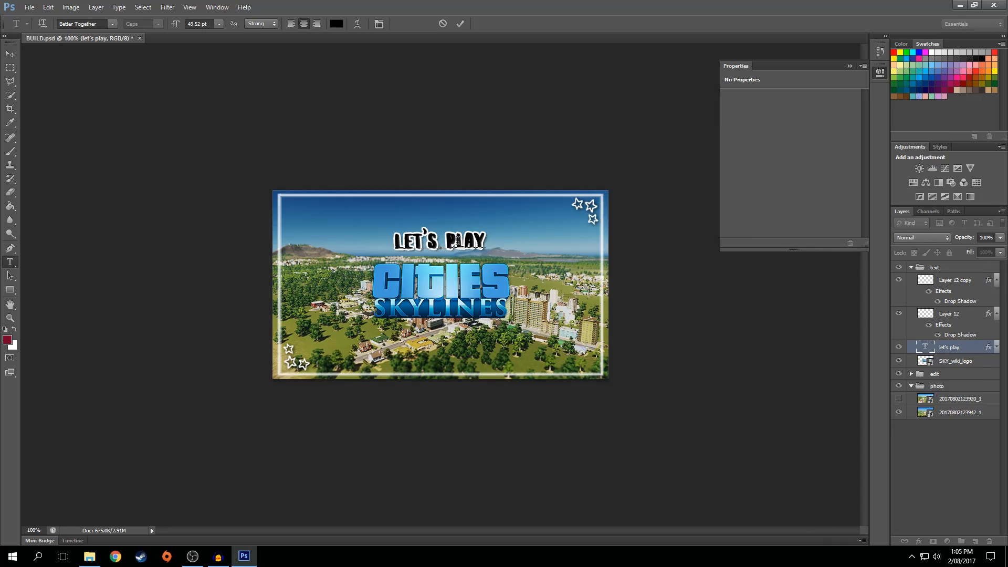
key("ctrl+a")
left_click(112, 24)
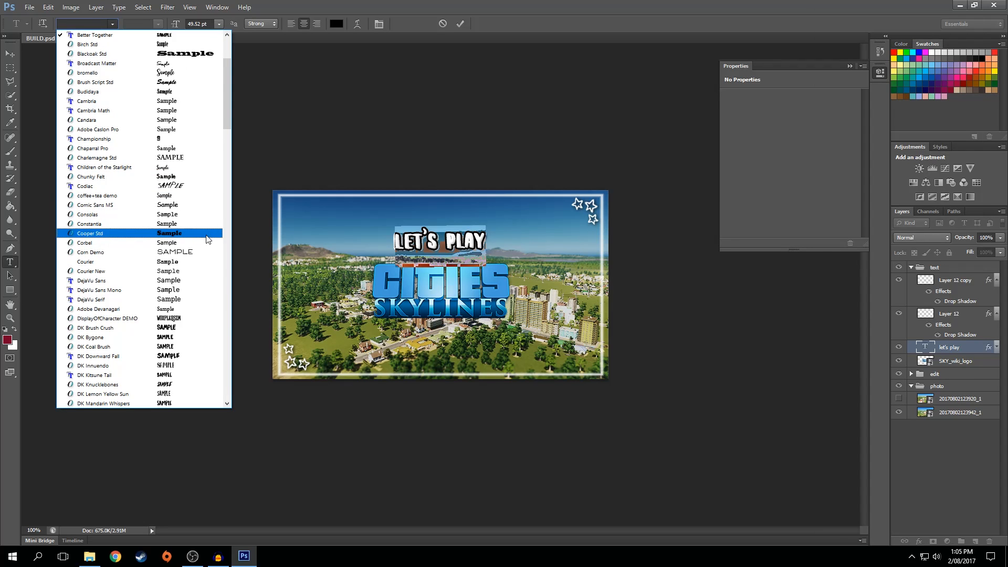
left_click(190, 331)
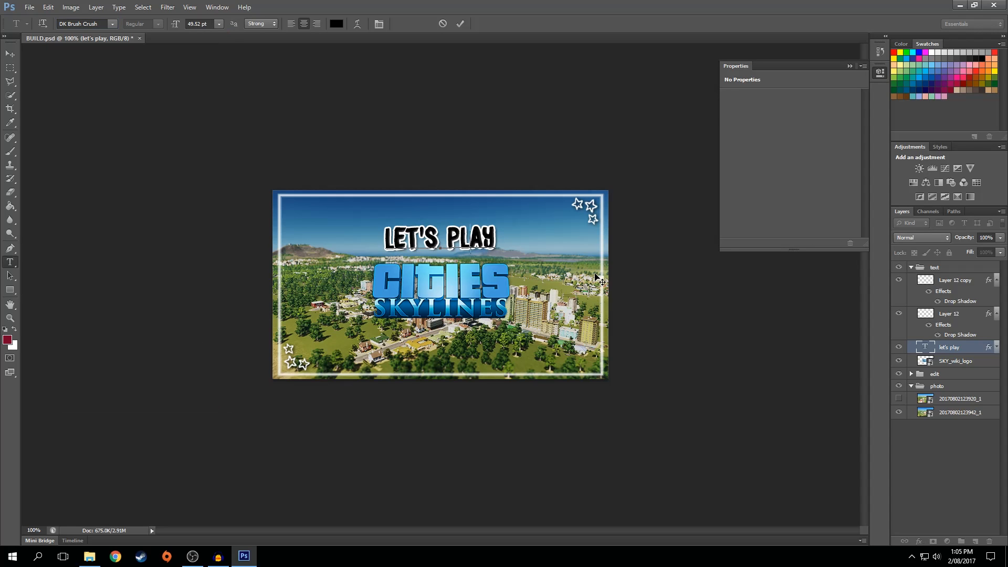
Retype the heading above the logo as "let's play".
key("BackSpace")
type("Y")
key("ctrl+a")
type("let's play")
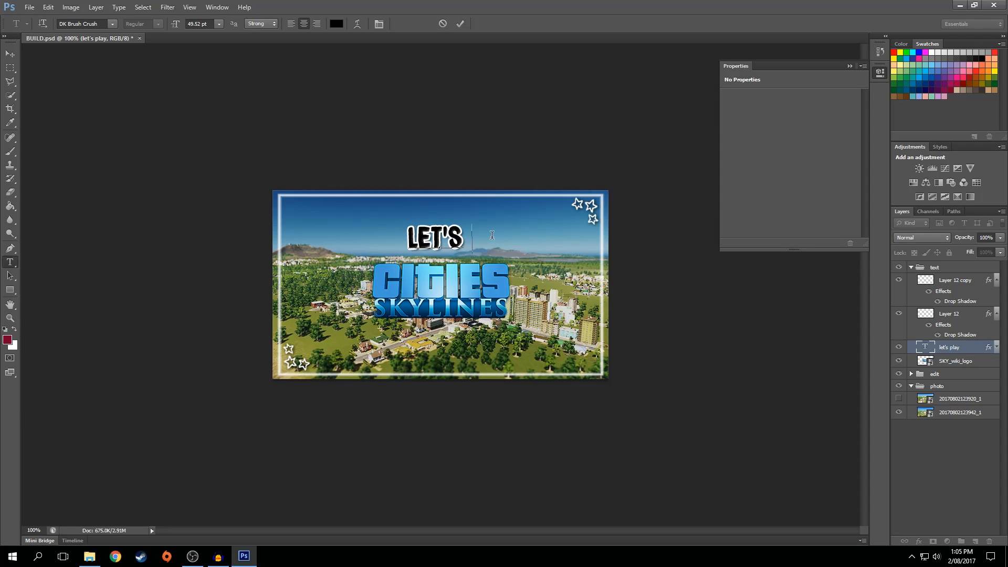
Colour the whole let's play text with the salmon pink swatch and preview it without the selection highlight.
key("ctrl+a")
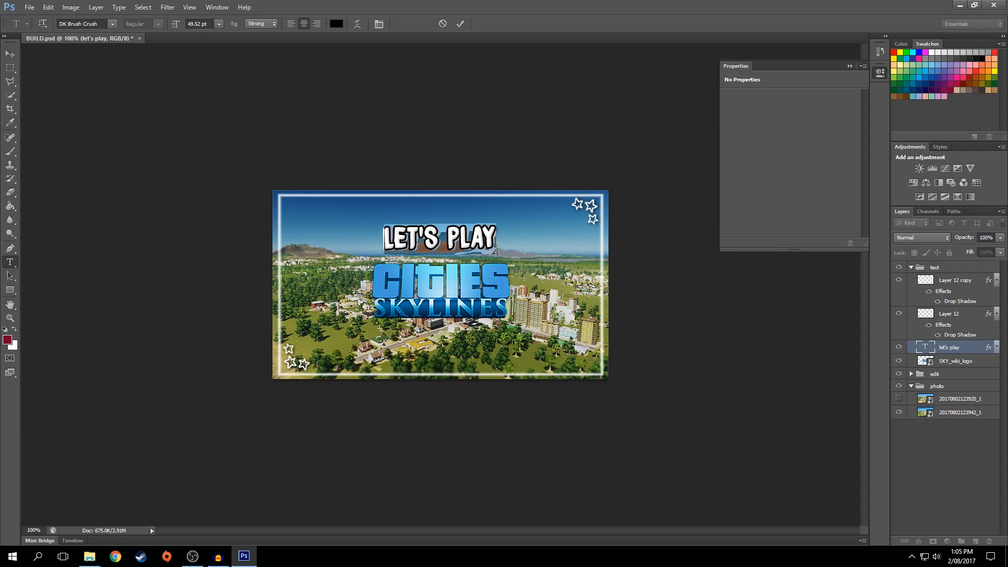
left_click(926, 96)
key("ctrl+h")
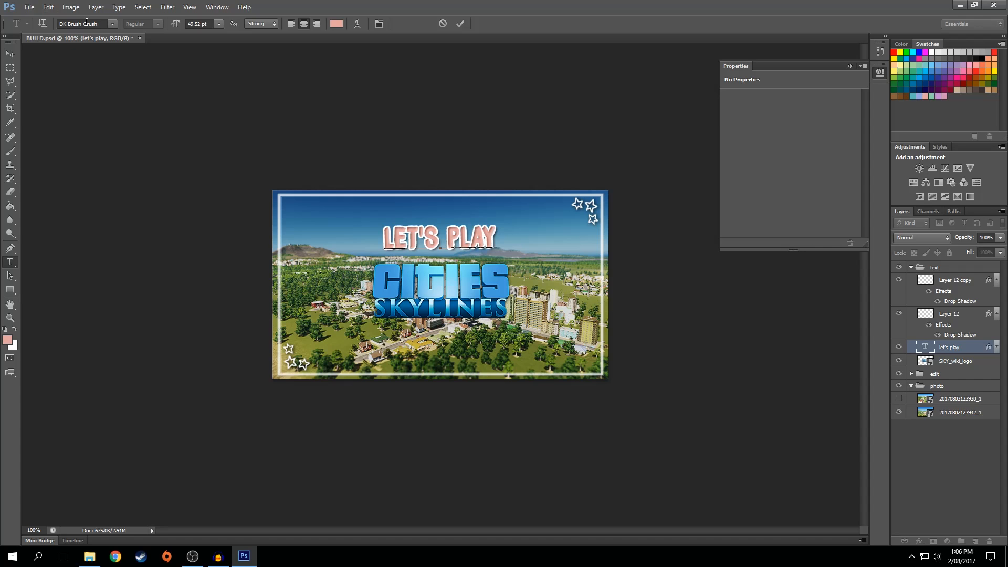
key("ctrl")
key("ctrl+h")
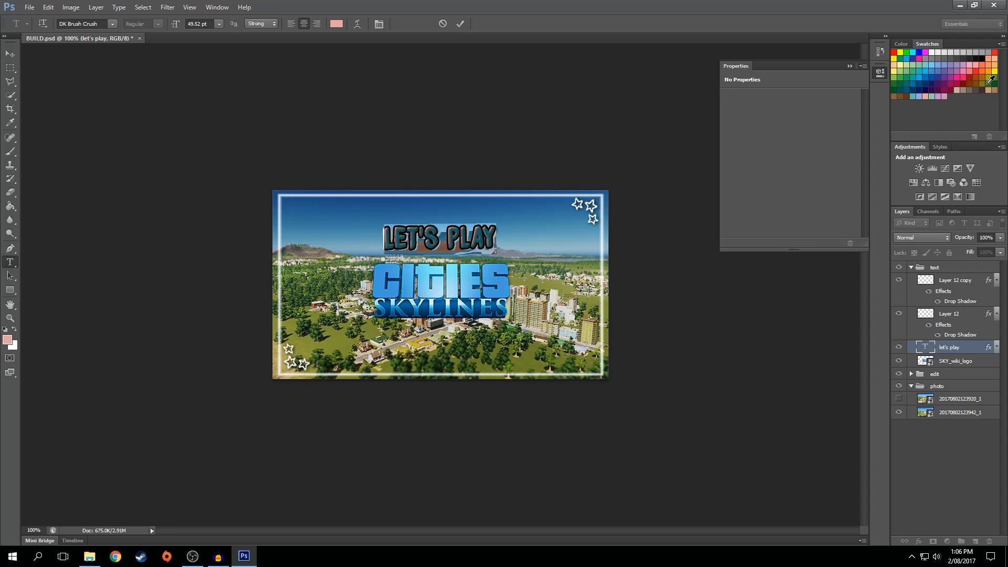
Recolour the whole let's play text with the orange swatch.
left_click(991, 64)
left_click(465, 233)
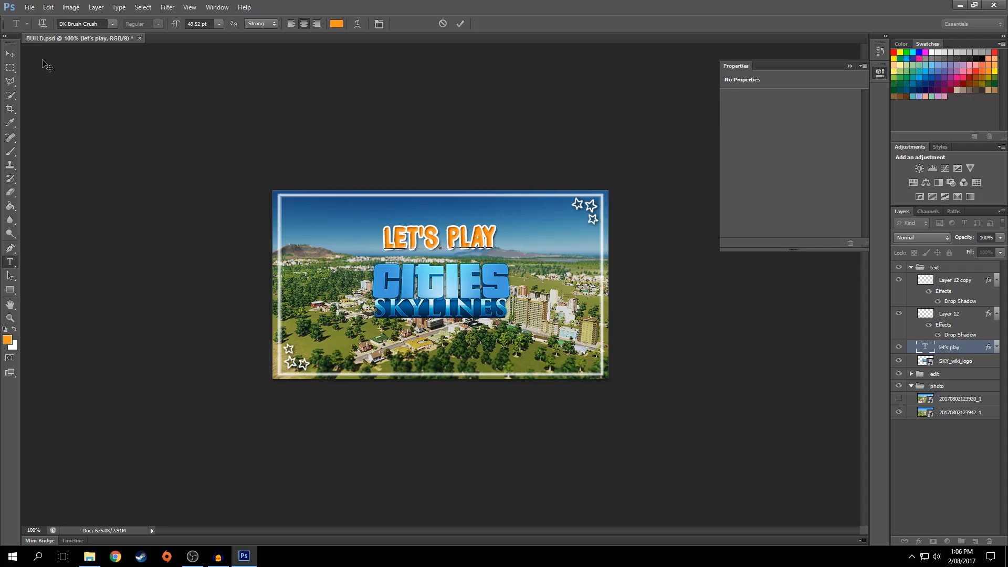
Move the LET'S PLAY text down to sit directly above the logo and place its layer beneath SKY_wiki_logo.
left_click(10, 54)
left_click_drag(472, 246, 471, 248)
key("Up")
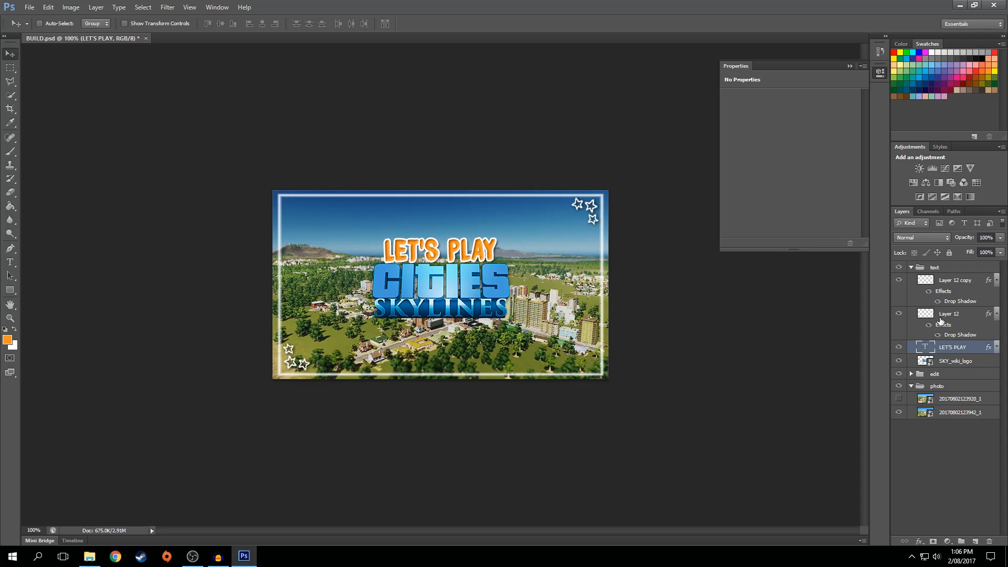
left_click_drag(973, 352, 969, 371)
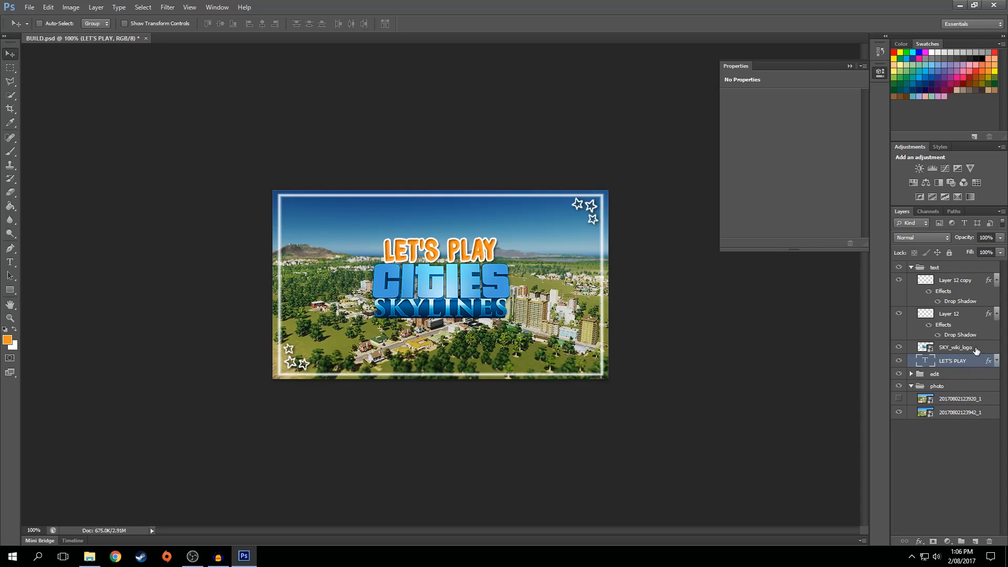
Apply the saved white-outline preset style with bevel, stroke, inner glow and drop shadow to the SKY_wiki_logo layer.
double_click(985, 351)
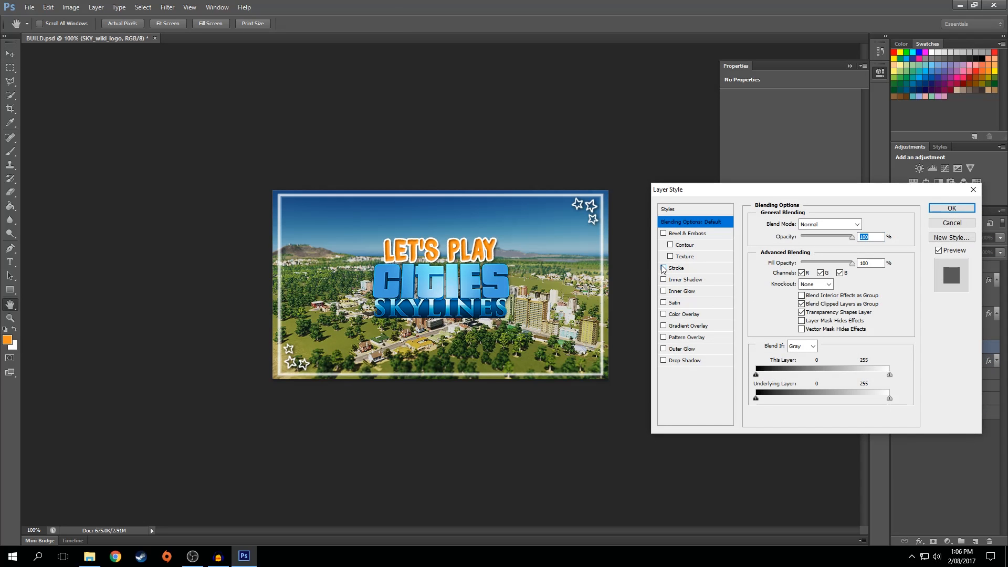
left_click(951, 208)
left_click(942, 147)
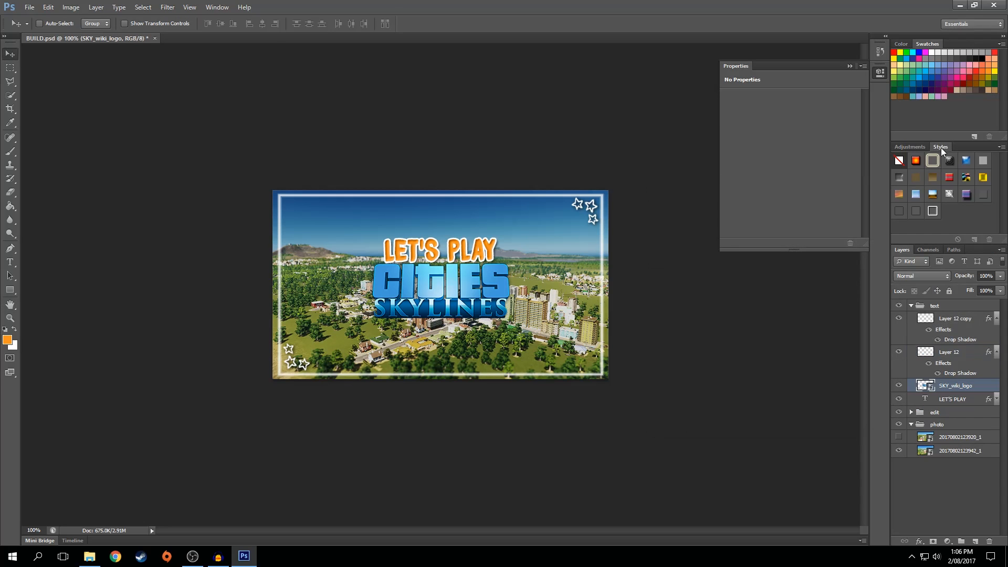
left_click(933, 211)
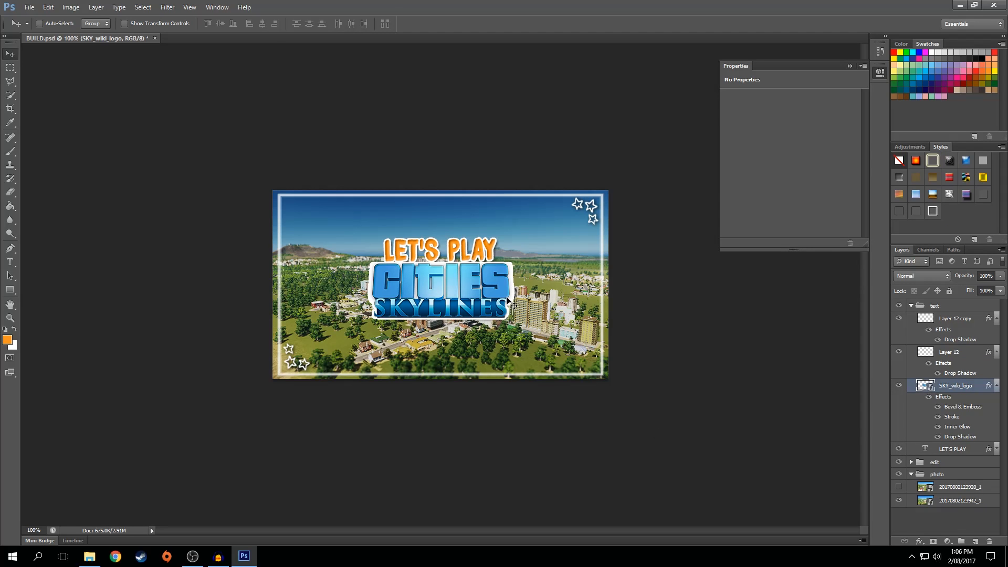
Hide the Bevel & Emboss and Inner Glow effects on the SKY_wiki_logo layer.
left_click(938, 407)
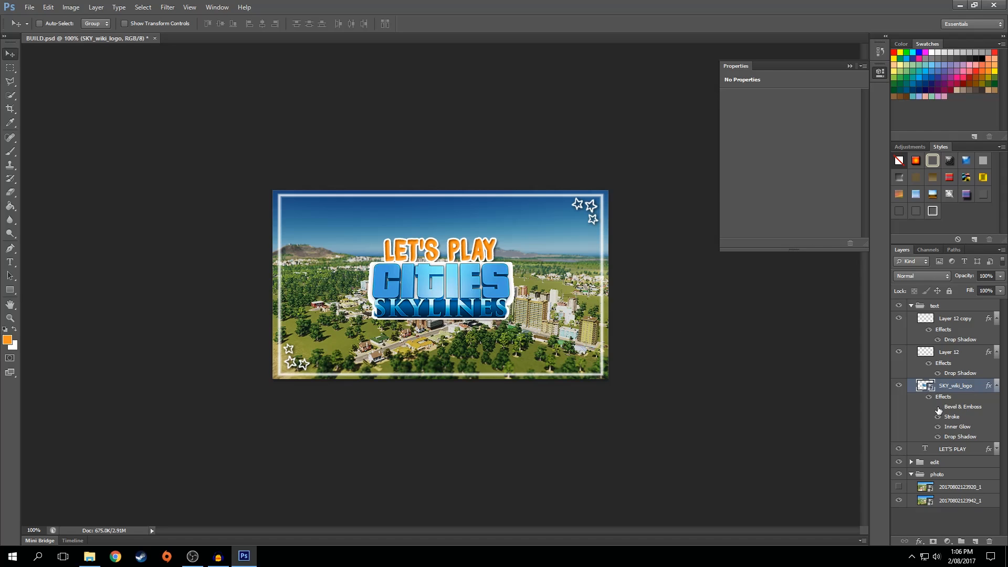
left_click(938, 408)
left_click(938, 407)
left_click(939, 428)
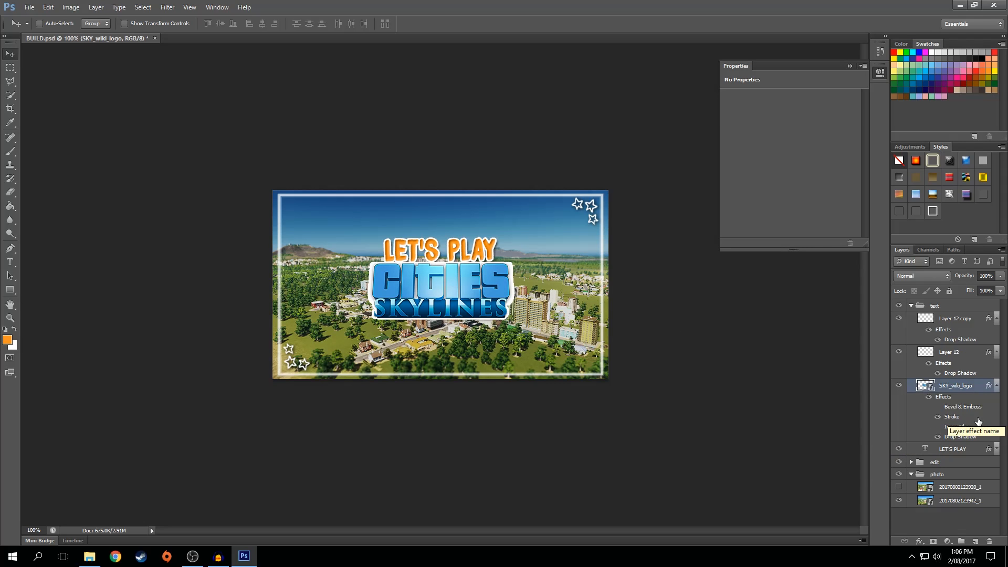
Try the SKY_wiki_logo layer style without the drop shadow and with a 1 px stroke.
double_click(914, 420)
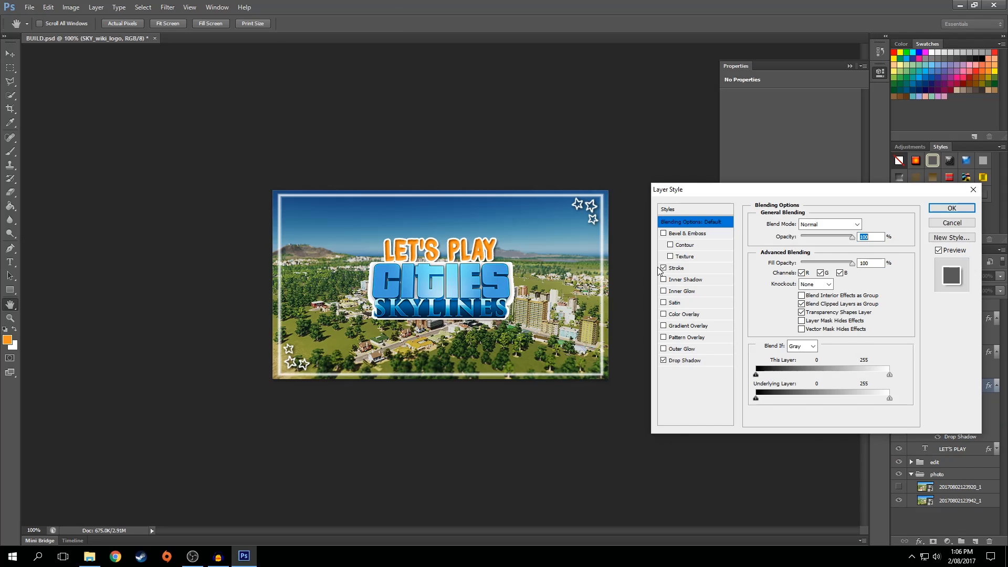
left_click(664, 360)
left_click(664, 361)
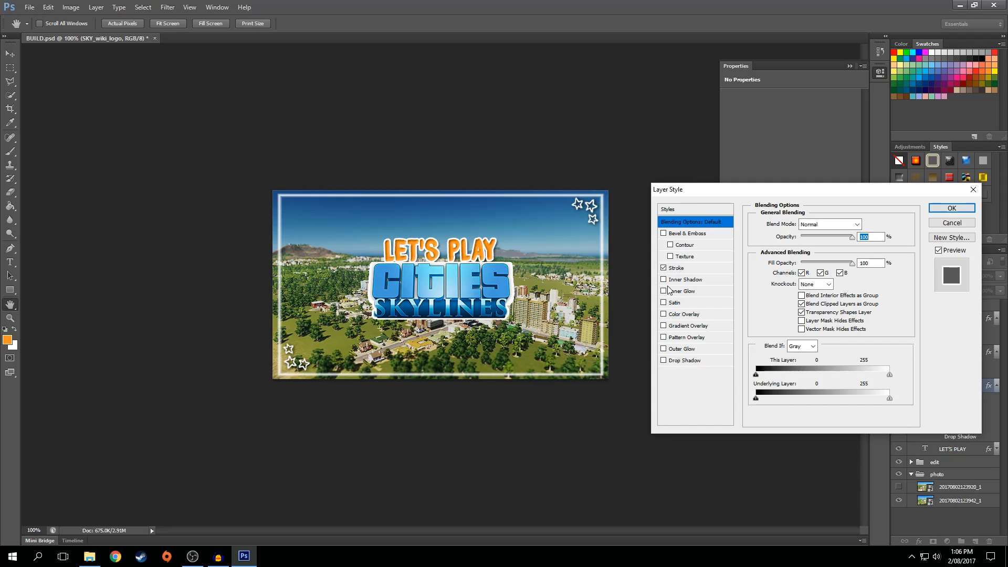
left_click(684, 268)
left_click(864, 224)
type("1")
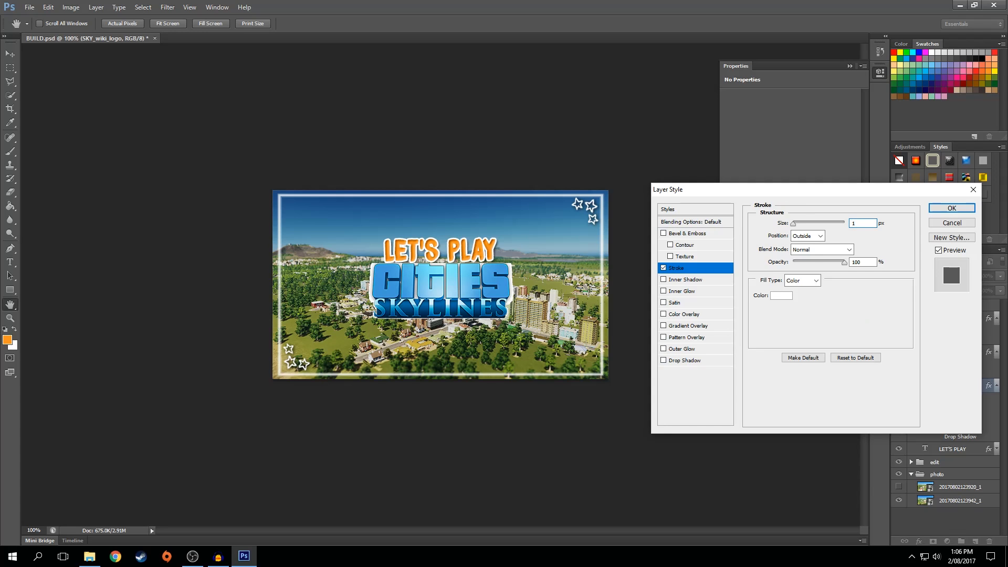
Compare the logo up close with the stroke off and on, and discard the layer style changes.
left_click(663, 268)
left_click(663, 269)
left_click(663, 269)
scroll(570, 296, "up", 5)
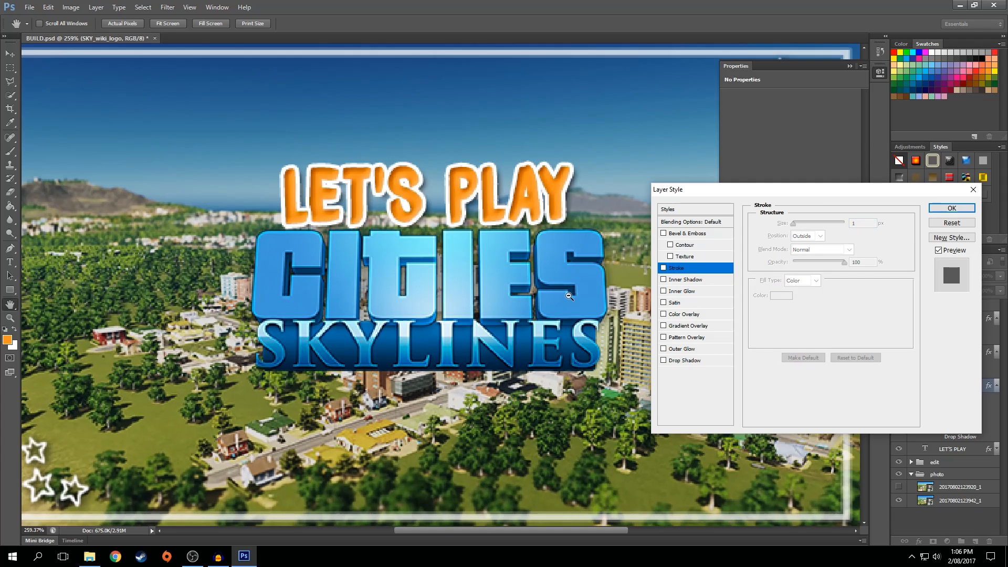
scroll(569, 295, "up", 1)
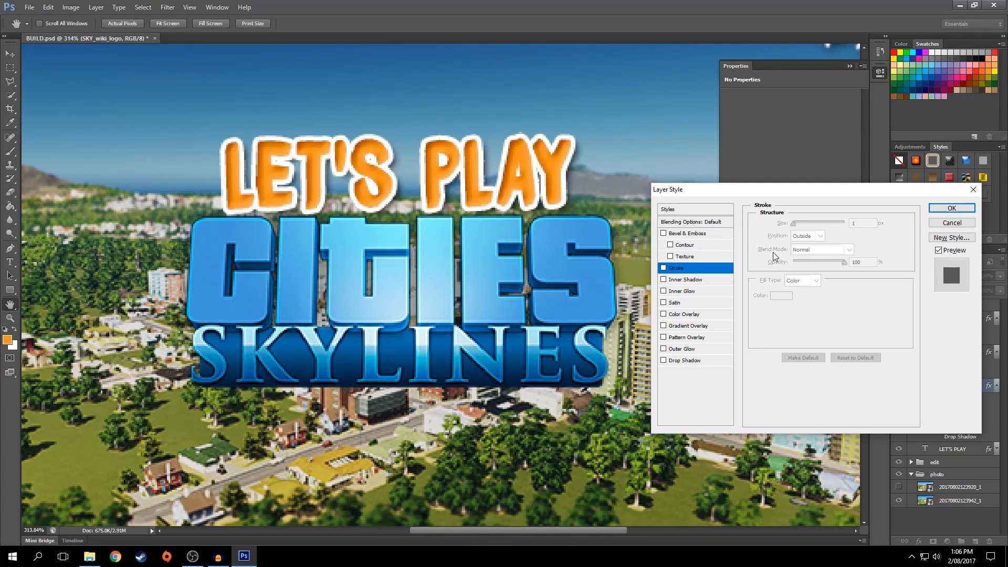
left_click(663, 269)
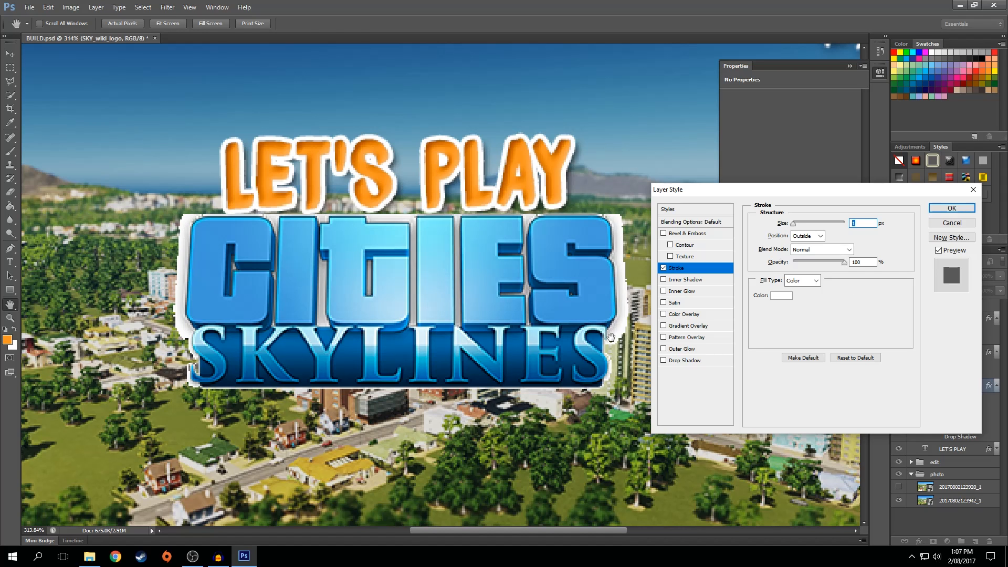
left_click(961, 226)
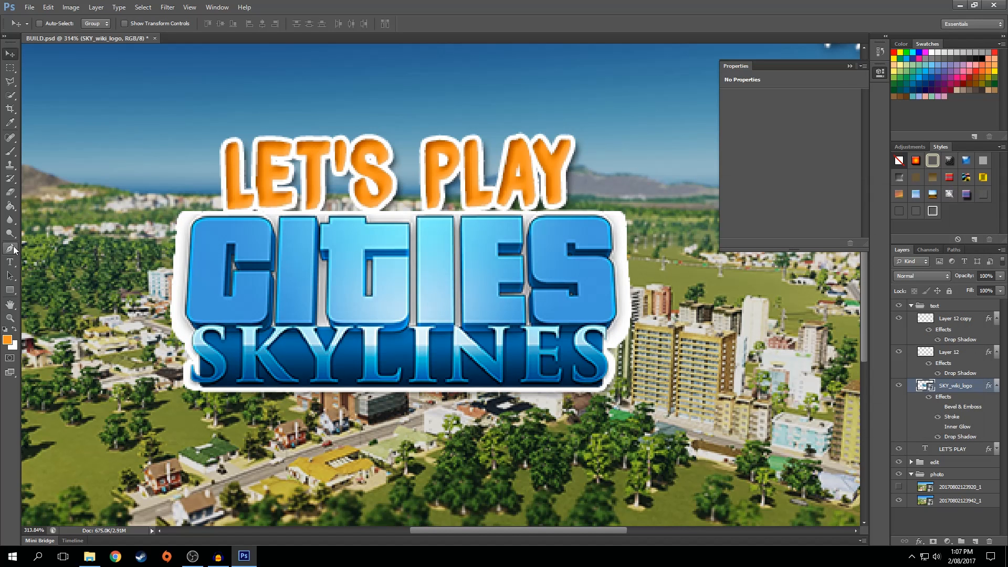
Choose the Eraser and rasterize the SKY_wiki_logo layer so its pixels can be erased.
left_click(10, 193)
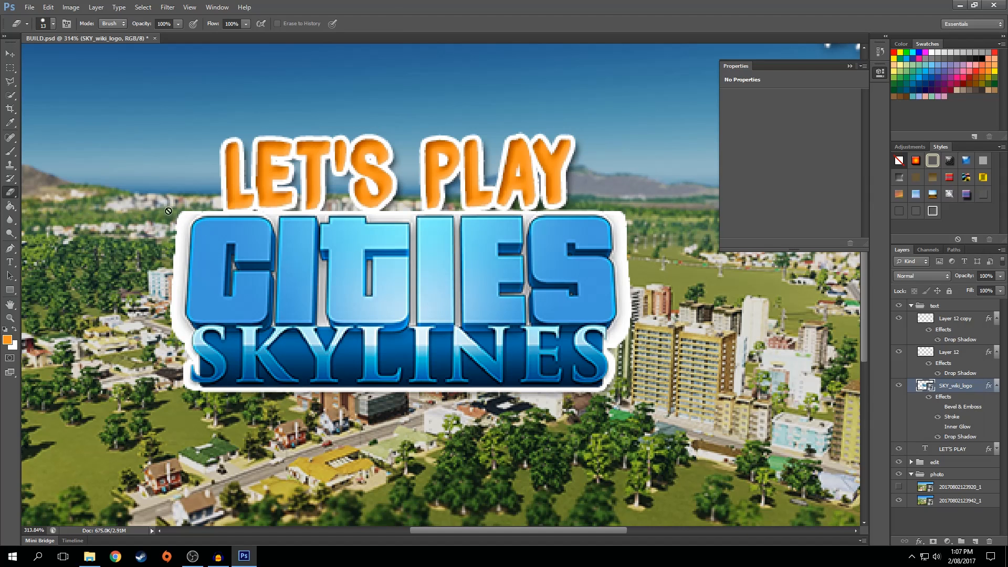
right_click(975, 390)
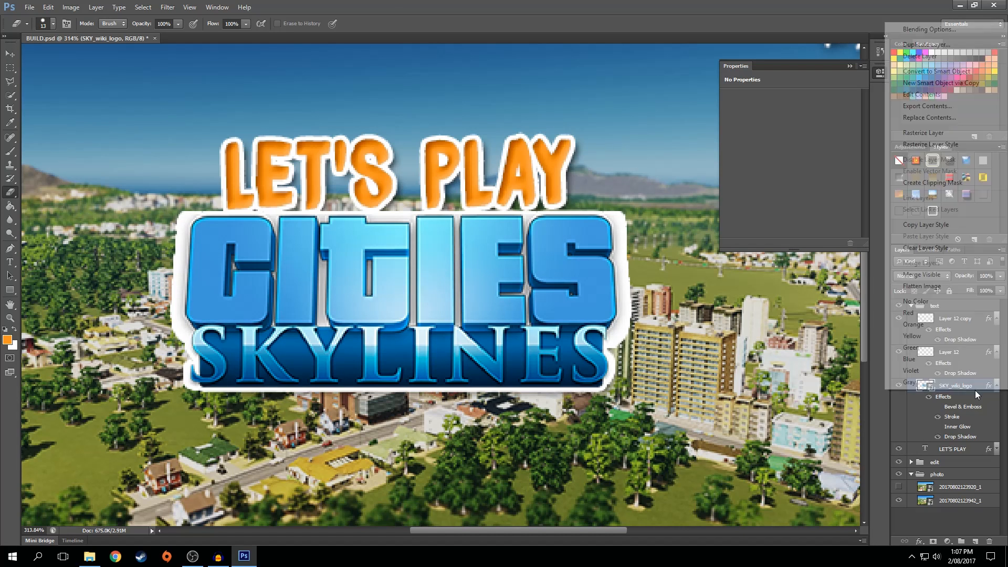
left_click(958, 132)
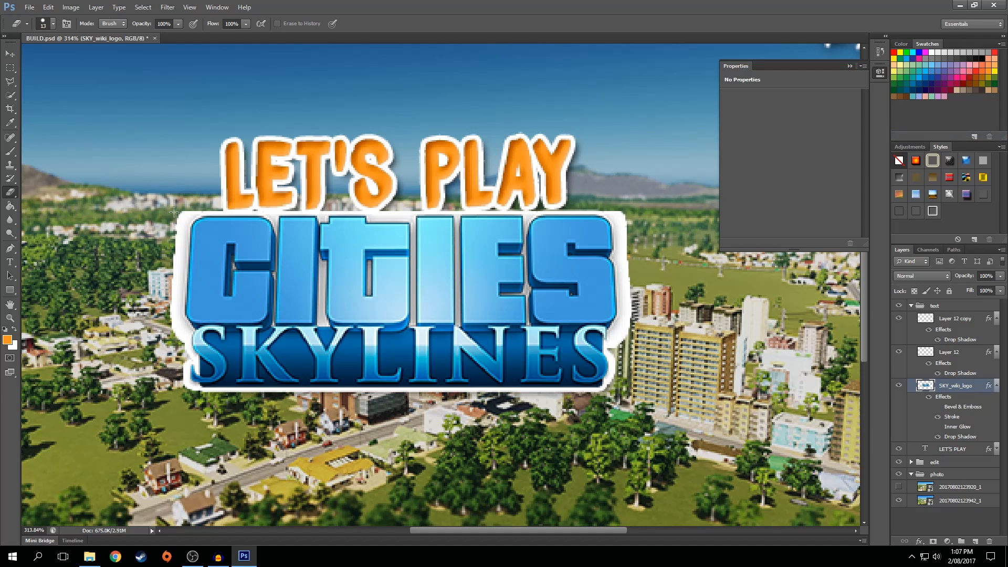
Reduce the eraser brush to 11 px and erase stray pixels along the logo's left edge.
left_click_drag(182, 220, 172, 287)
left_click(54, 25)
left_click_drag(31, 63, 29, 62)
left_click(405, 28)
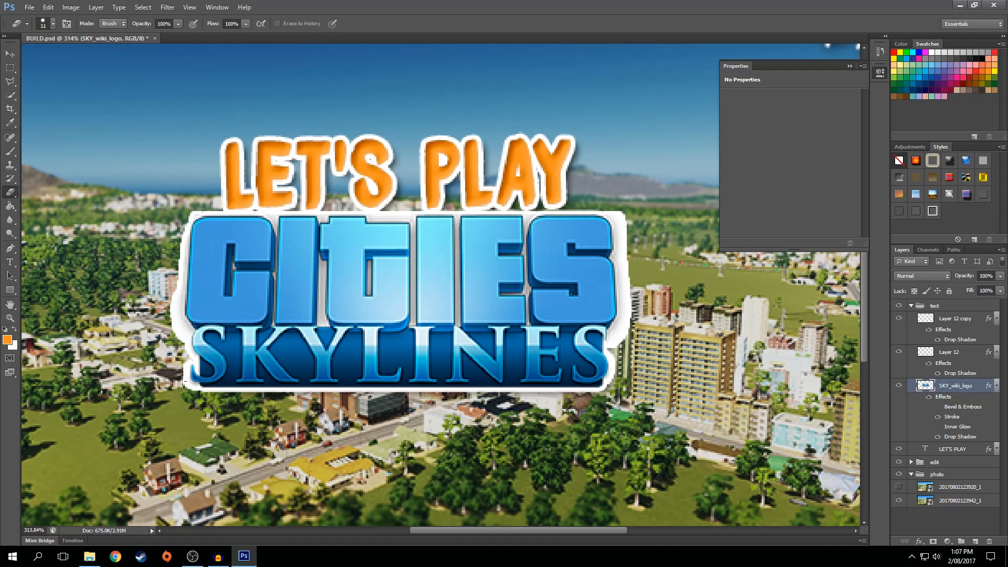
mouse_move(176, 342)
left_mouse_down()
mouse_move(180, 237)
mouse_move(201, 203)
mouse_move(185, 235)
left_mouse_up()
key("ctrl+z")
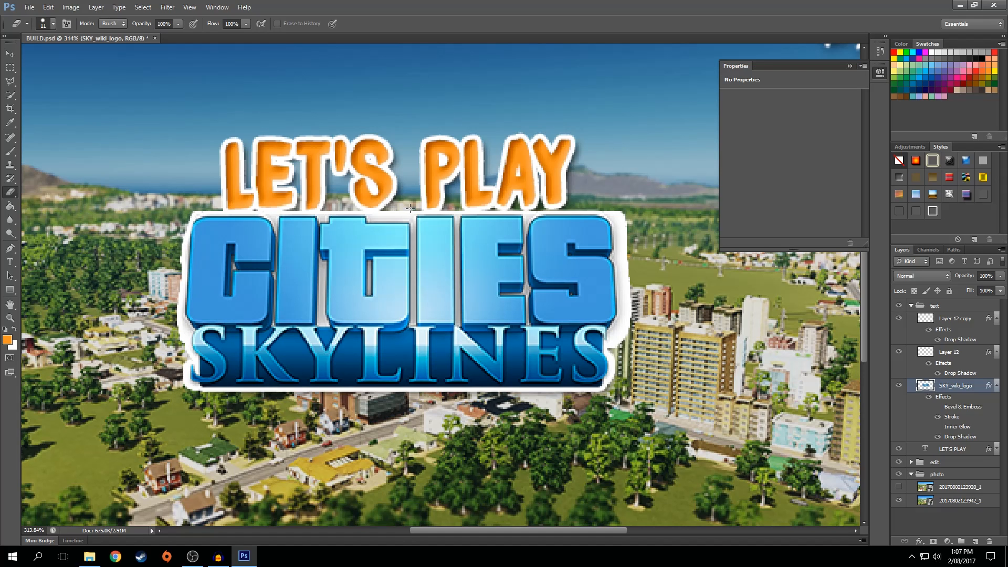
Hide the Stroke and Drop Shadow effects on the SKY_wiki_logo layer.
left_click(938, 417)
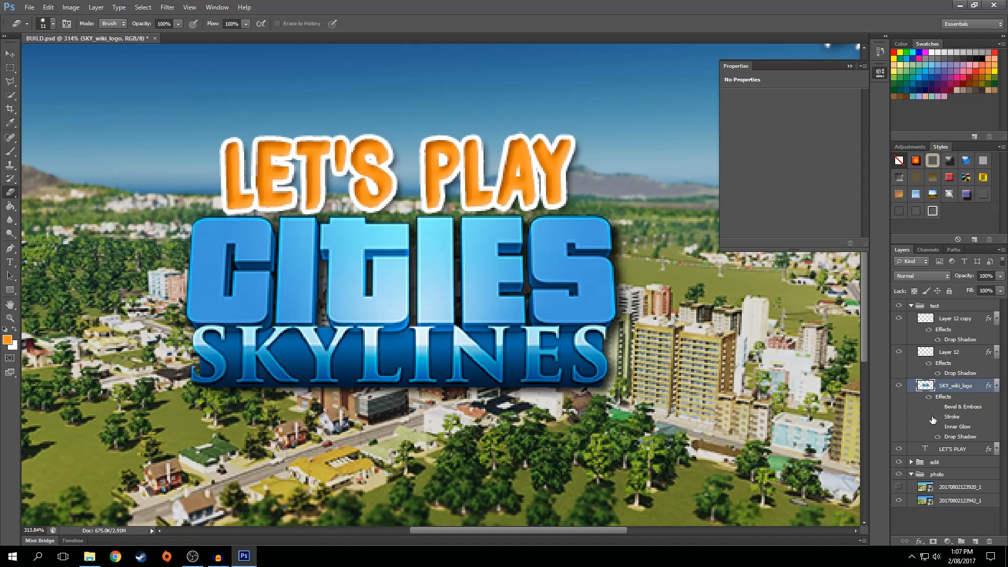
scroll(181, 224, "up", 3)
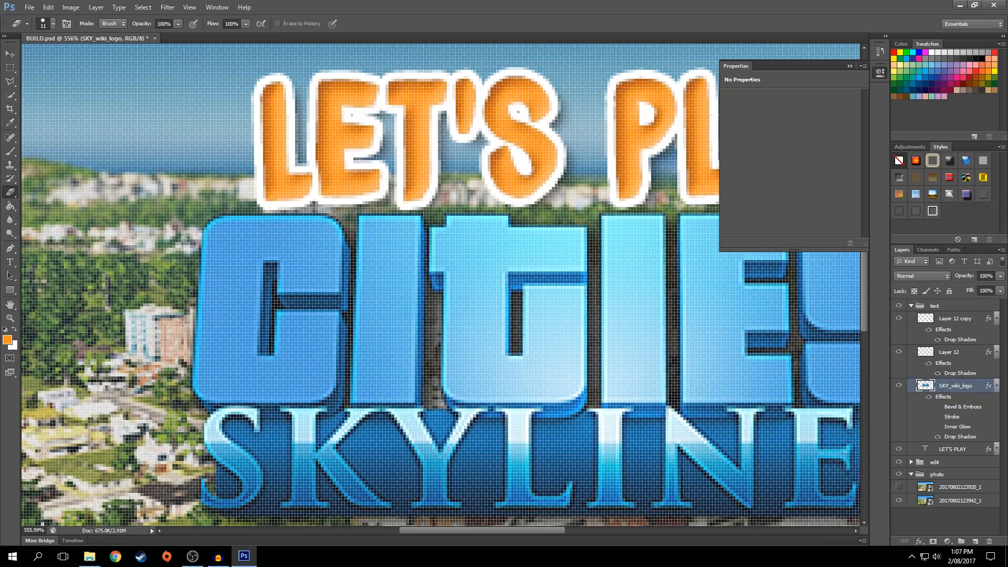
scroll(190, 320, "down", 6)
key("alt")
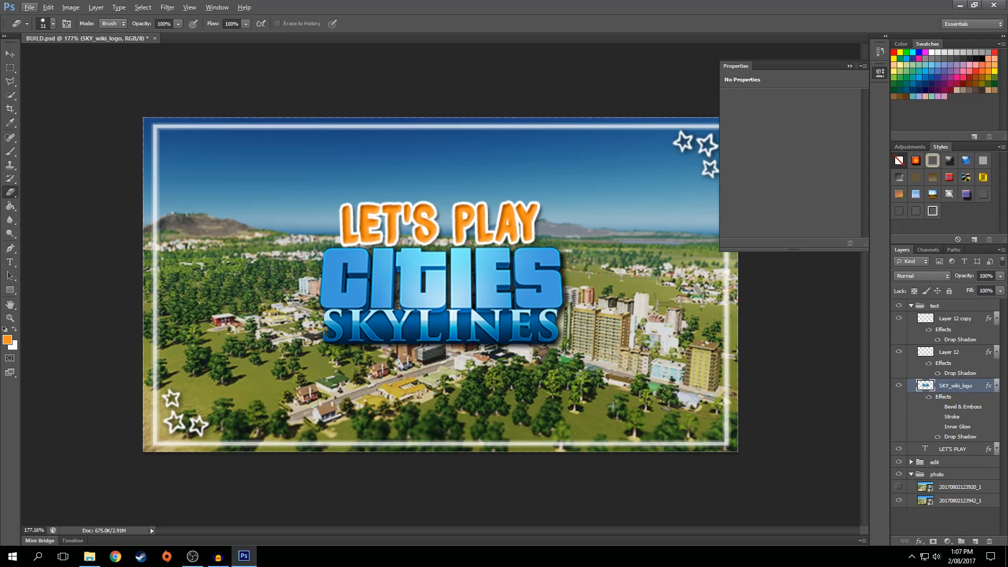
left_click(939, 437)
left_click(938, 417)
left_click(938, 417)
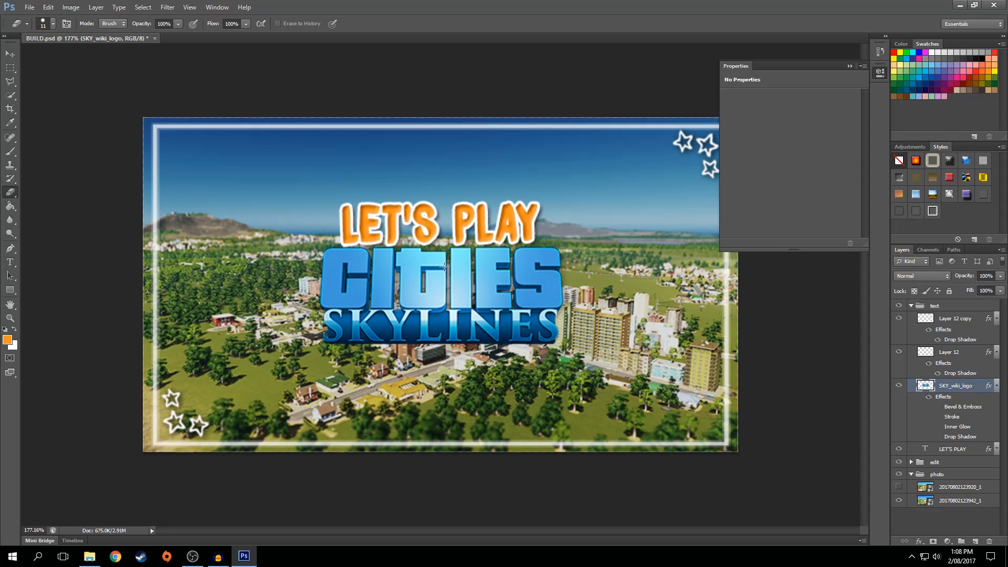
Reopen the LET'S PLAY text for editing and try the DK Bygone font on all of it.
scroll(445, 267, "down", 5)
scroll(445, 265, "up", 2)
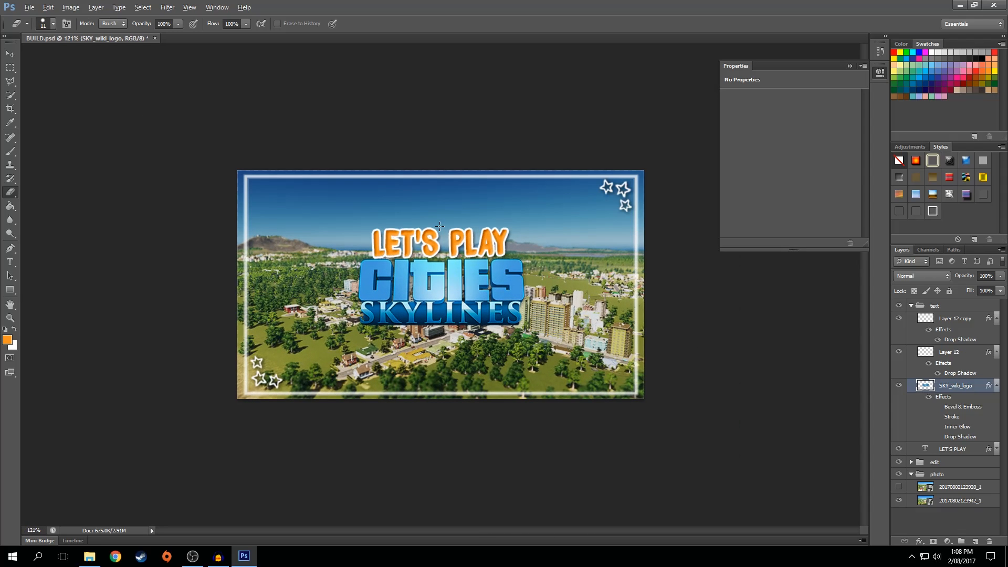
left_click(10, 262)
left_click(371, 238)
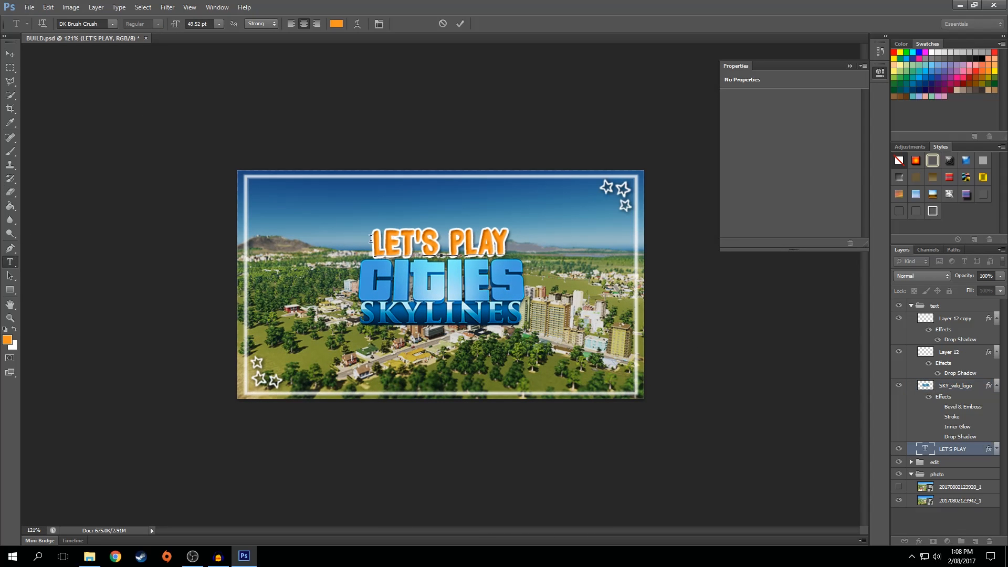
key("ctrl+a")
left_click(113, 24)
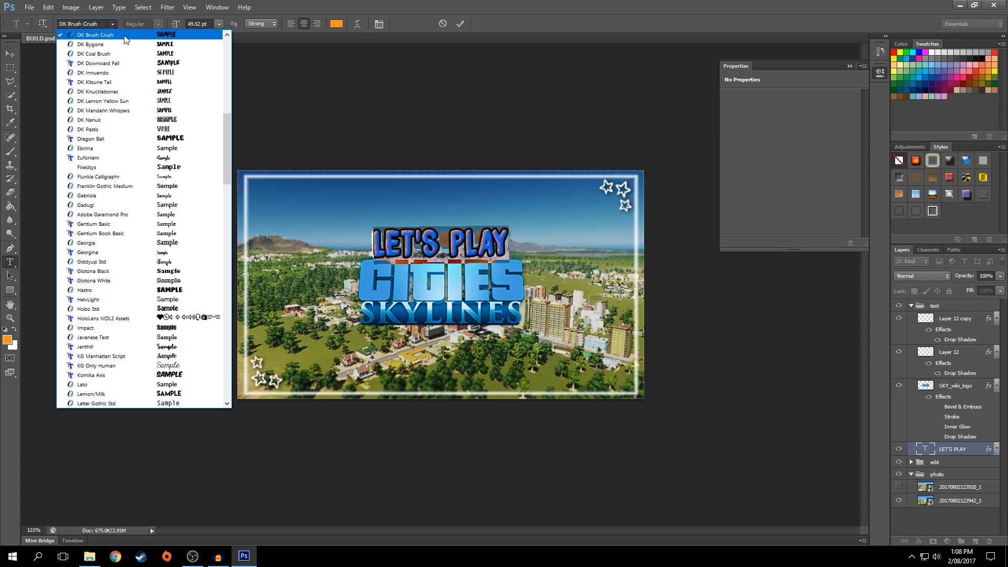
left_click(126, 44)
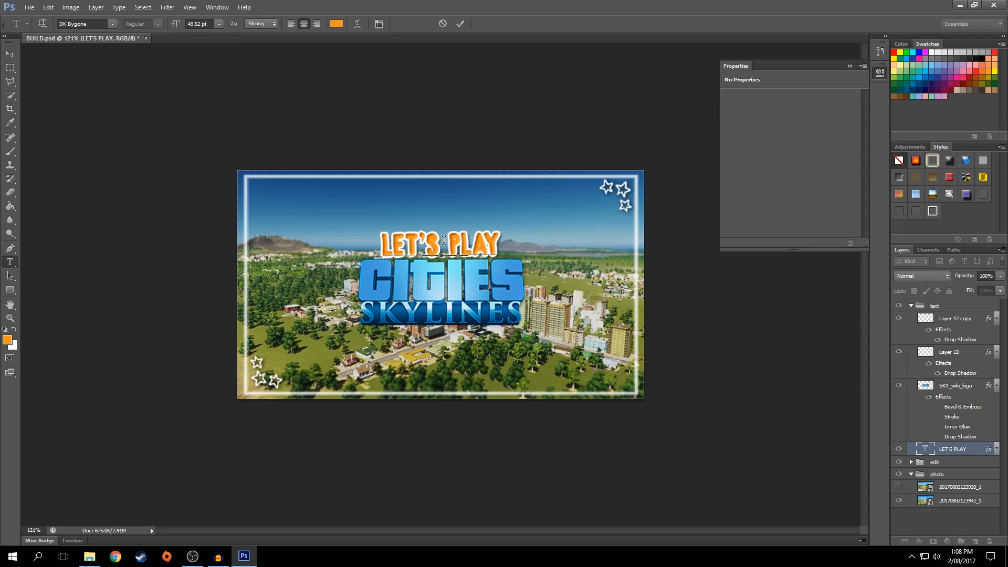
Try the DK Coal Brush font on the whole LET'S PLAY text.
key("ctrl+a")
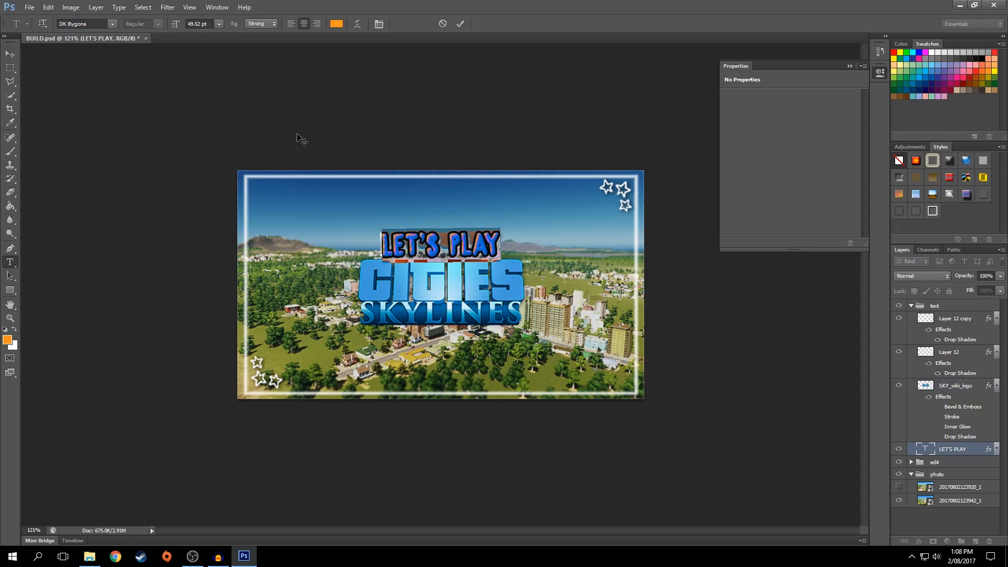
left_click(112, 25)
left_click(114, 44)
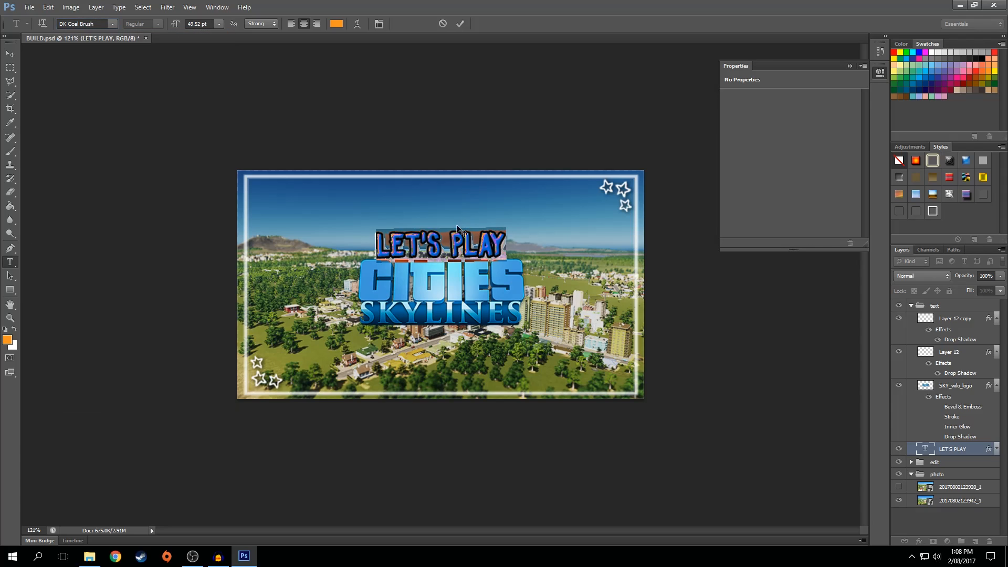
Try the Glotona White font on the whole LET'S PLAY text.
left_click(449, 240)
key("ctrl+a")
left_click(111, 25)
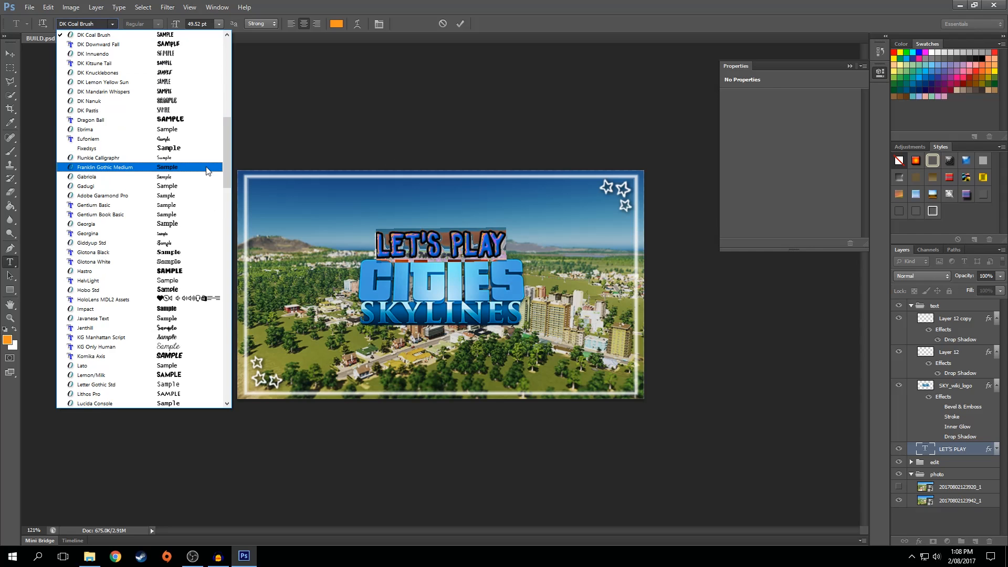
left_click(194, 265)
Set the LET'S PLAY text in the Hastro font, commit the edit and switch to the Move tool.
left_click(111, 25)
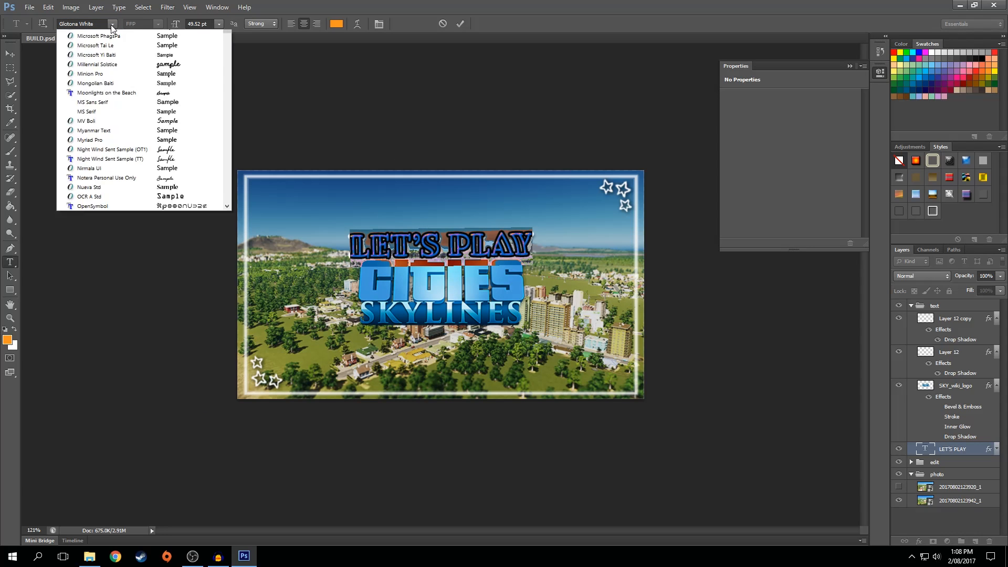
left_click(182, 44)
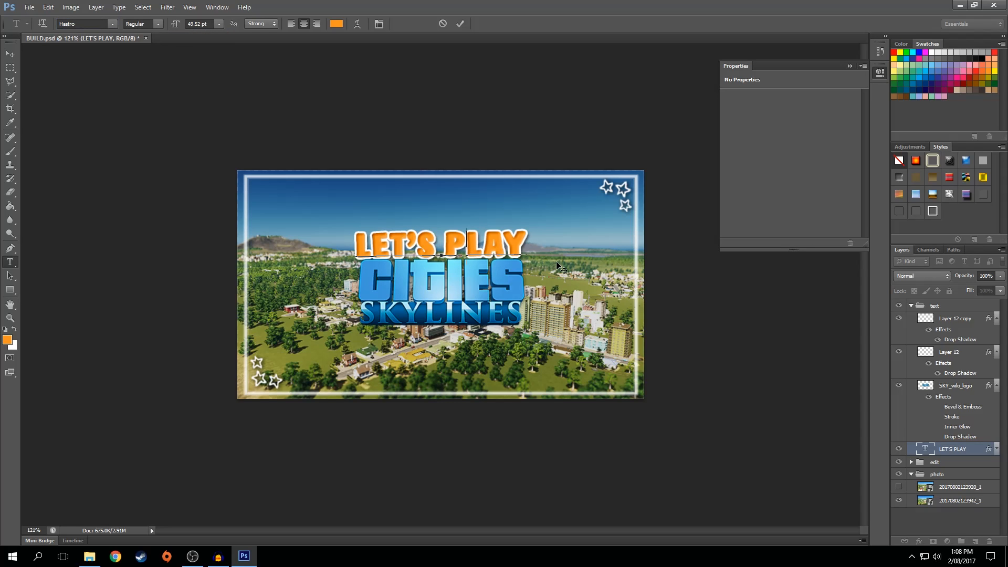
left_click(461, 23)
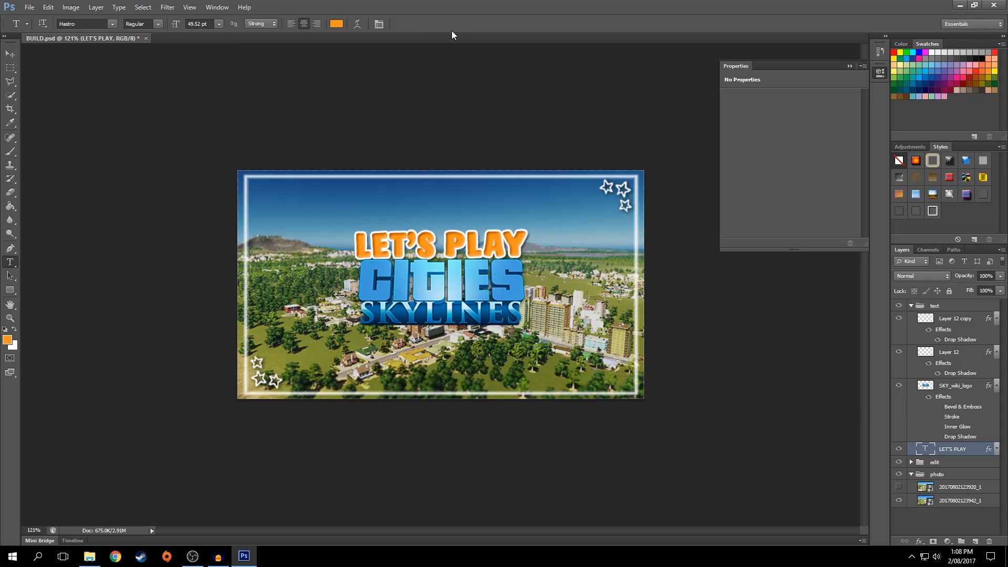
left_click(13, 53)
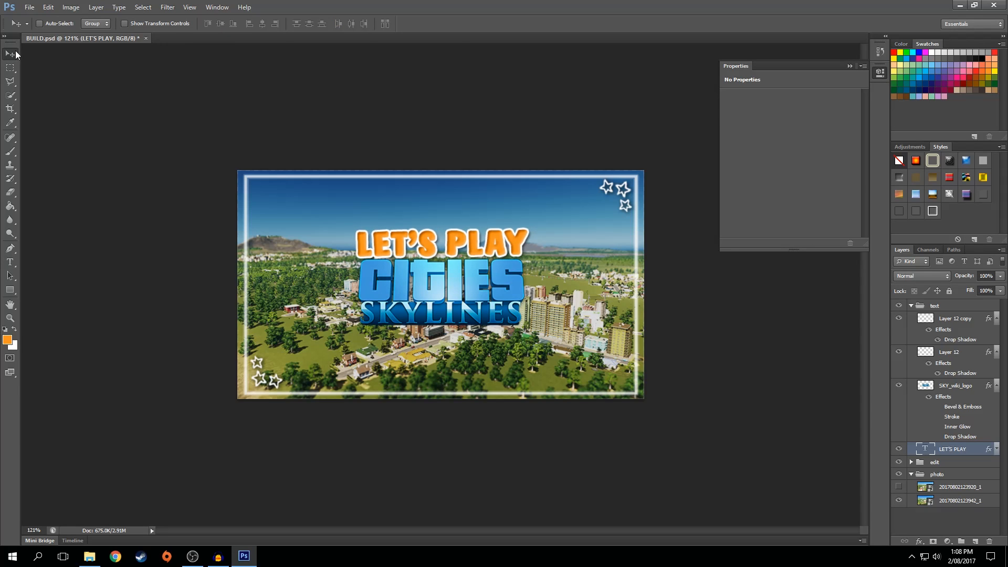
Rotate the LET'S PLAY text by about 0.16° with a slight position adjustment and apply the transform.
key("ctrl+t")
left_click_drag(556, 211, 564, 207)
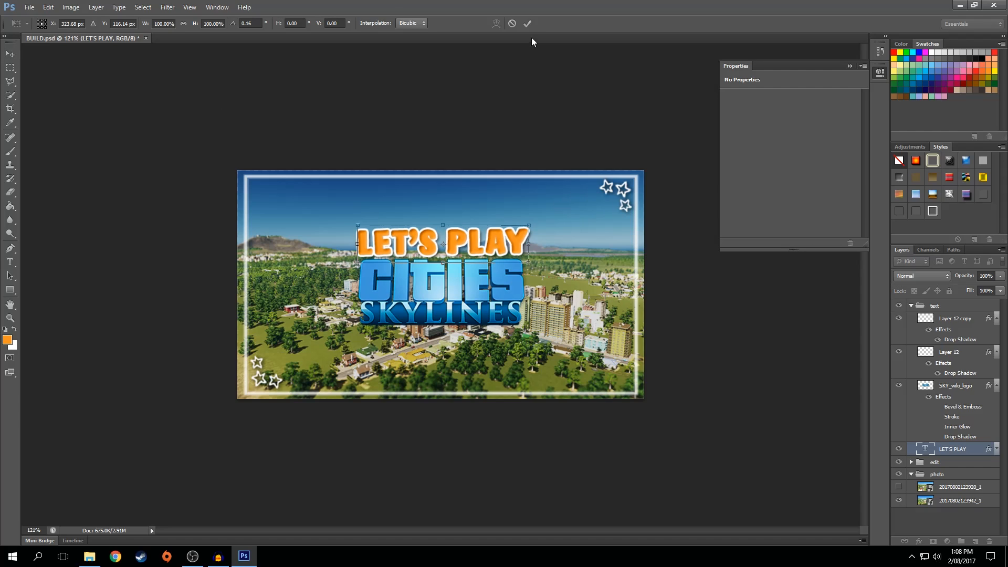
left_click(528, 24)
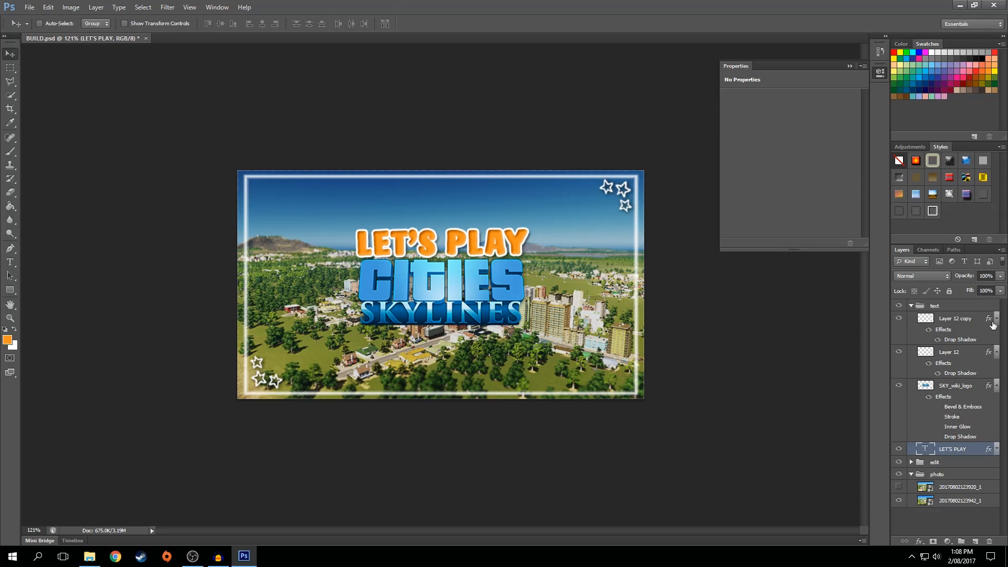
Open the LET'S PLAY layer style and set its outside stroke size to 3 px.
left_click_drag(973, 454, 974, 449)
double_click(975, 450)
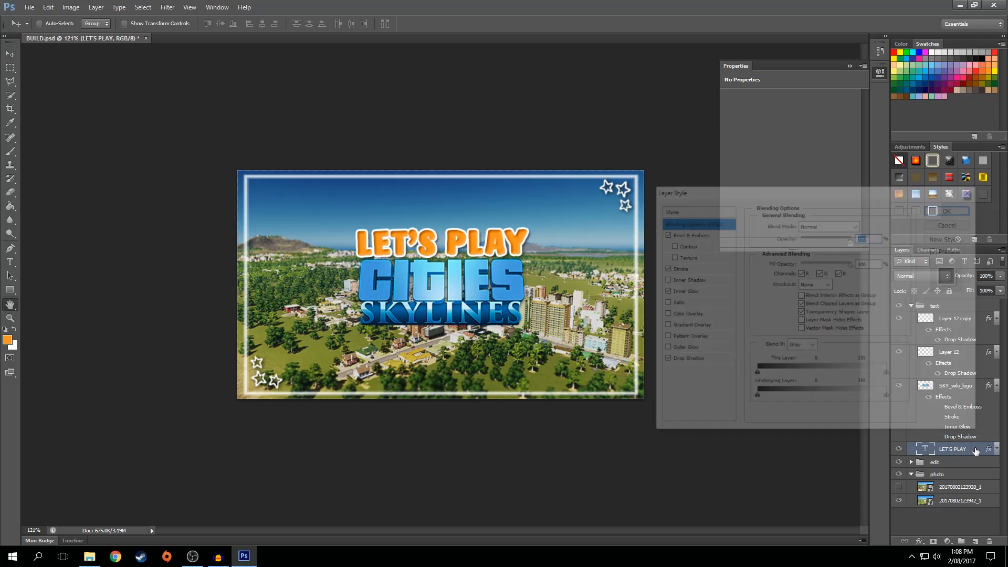
left_click(677, 269)
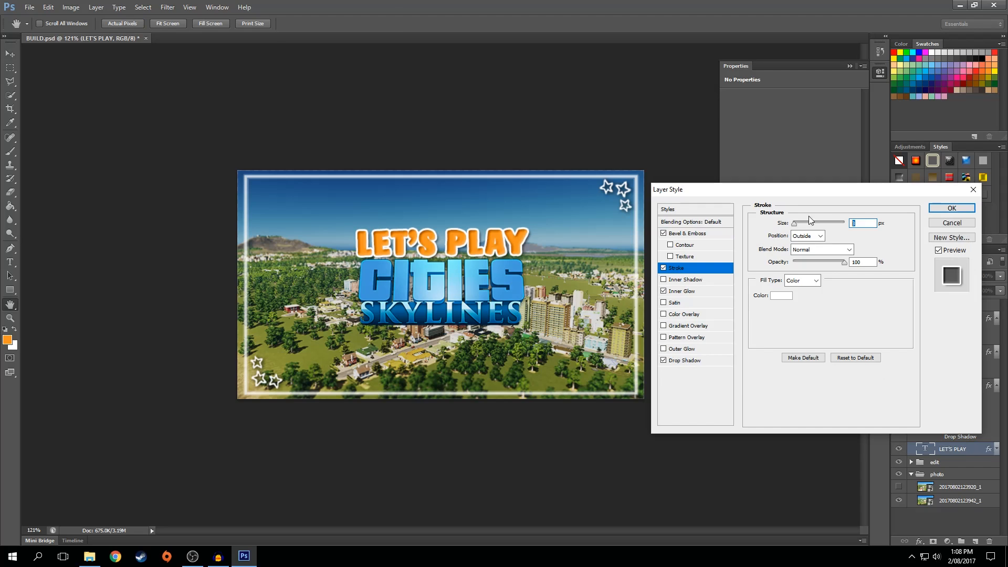
type("1")
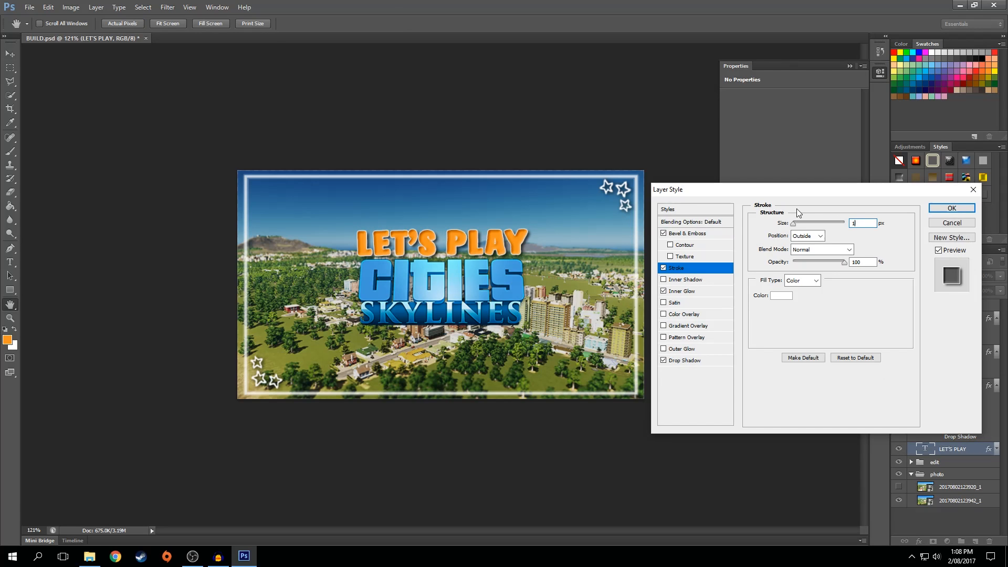
type("2")
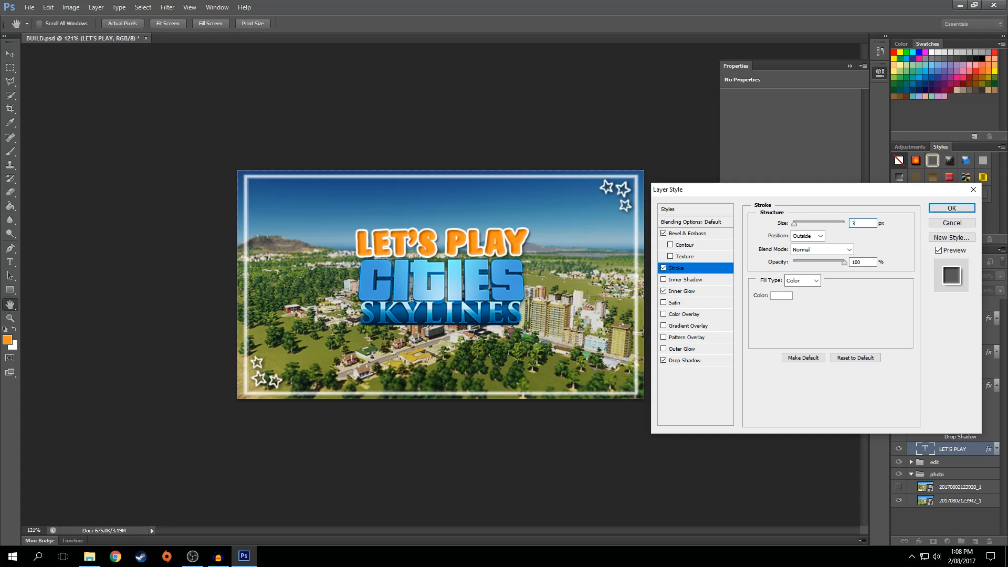
type("3")
Change the LET'S PLAY stroke colour to dark blue #005486 sampled from the SKYLINES lettering and apply the layer style.
left_click(781, 295)
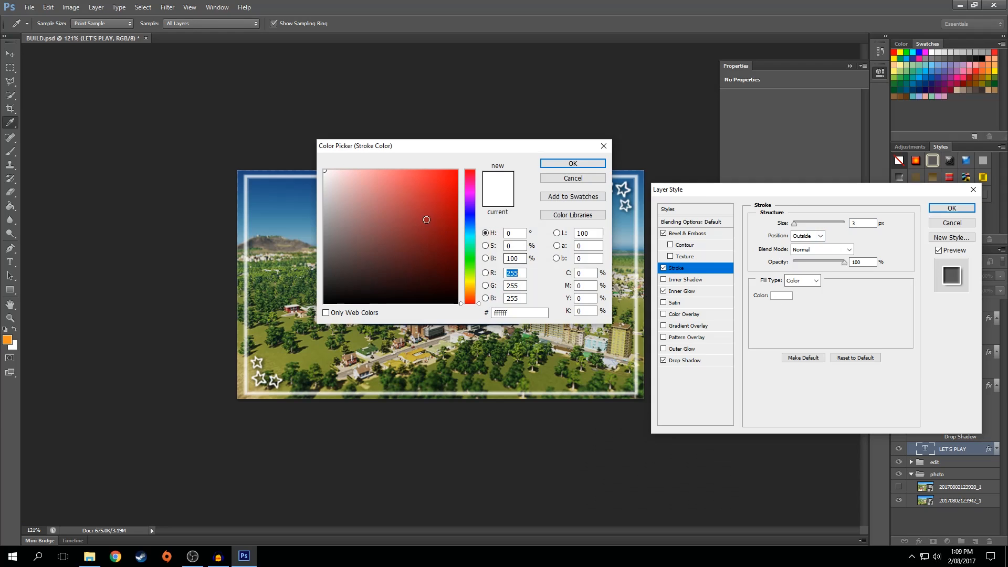
left_click_drag(461, 143, 793, 142)
left_click_drag(741, 284, 748, 314)
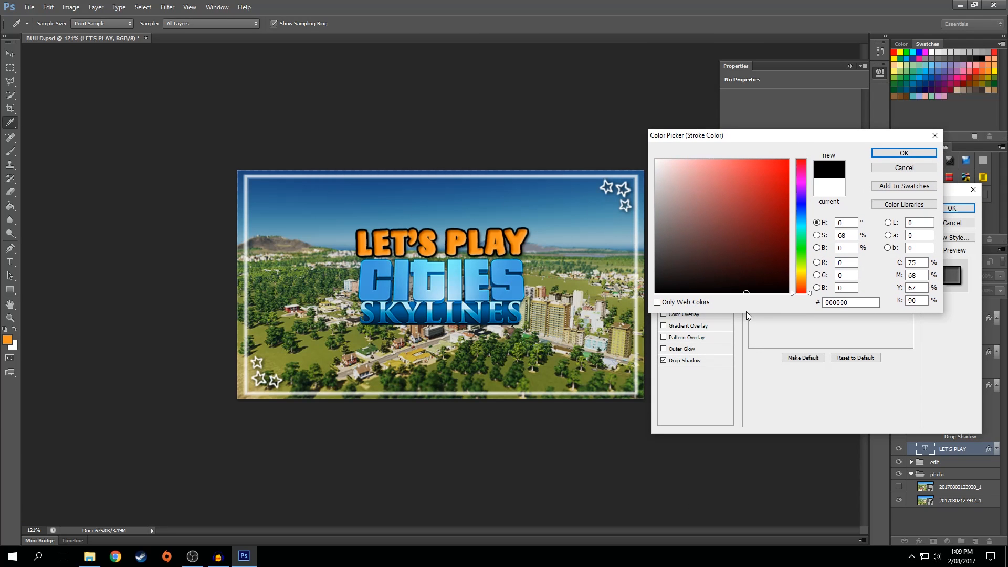
left_click(484, 313)
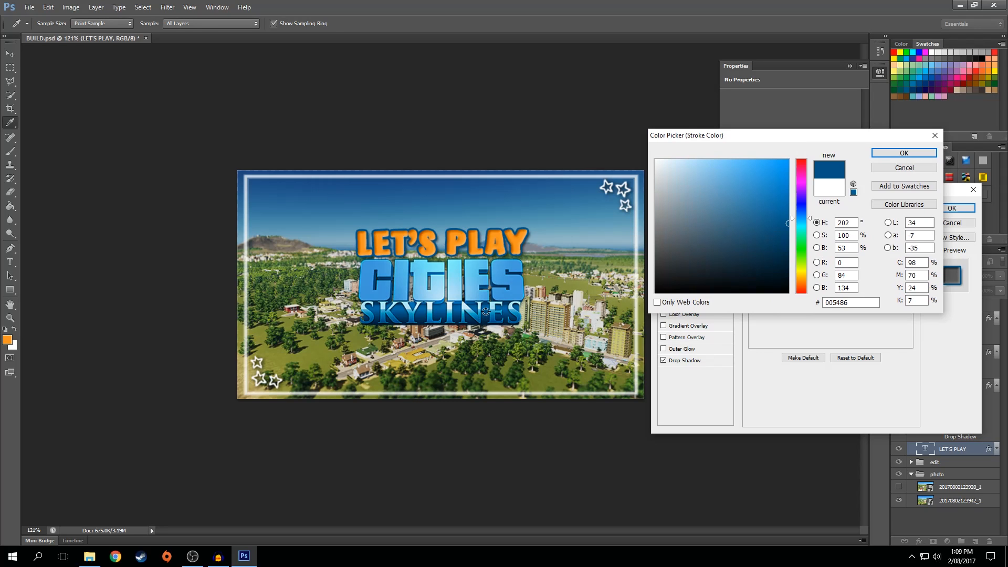
key("Return")
key("Return")
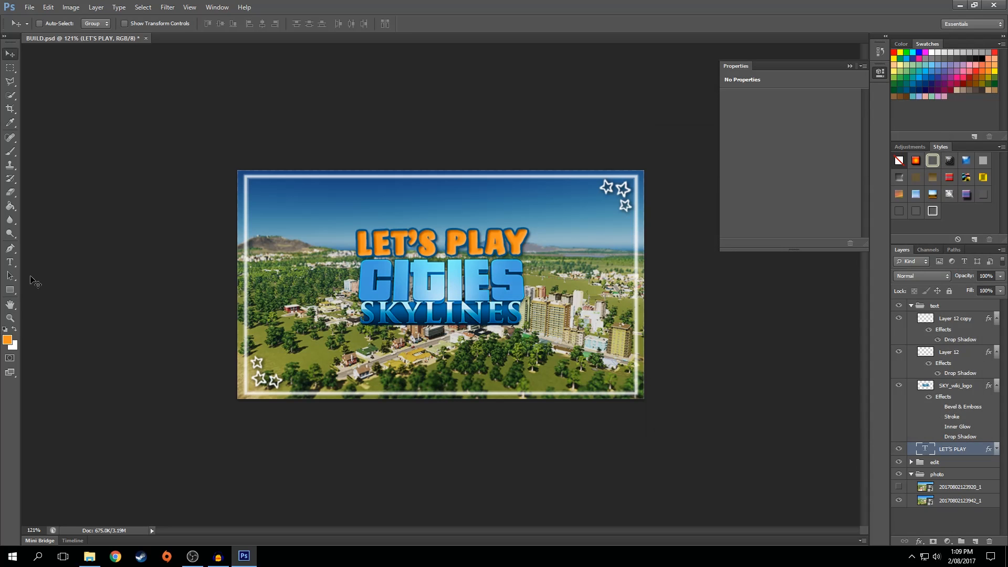
Recolour the whole LET'S PLAY text light blue #79cfef, commit the edit and switch to the Move tool.
left_click(14, 261)
left_click_drag(527, 245, 347, 255)
left_click(8, 340)
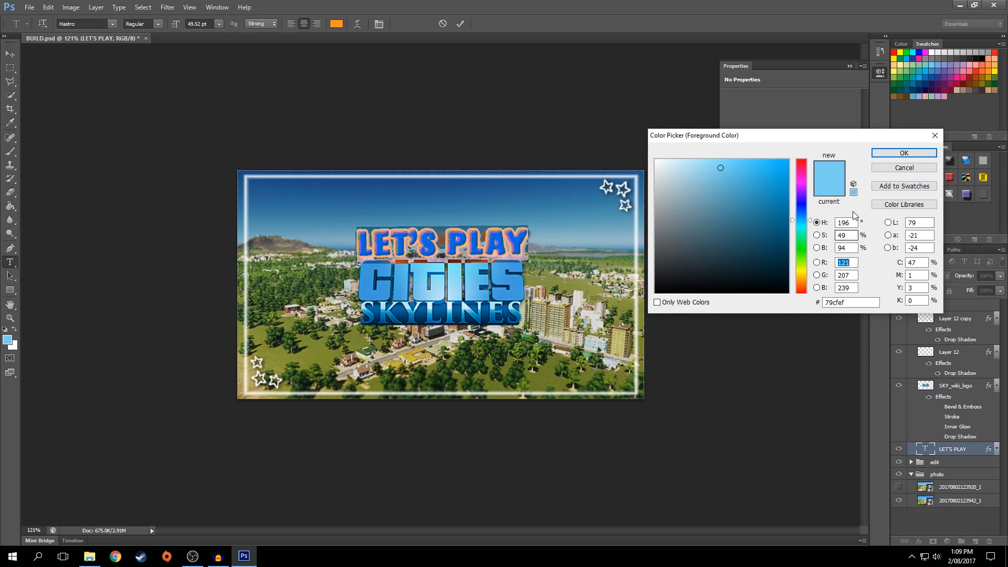
key("Return")
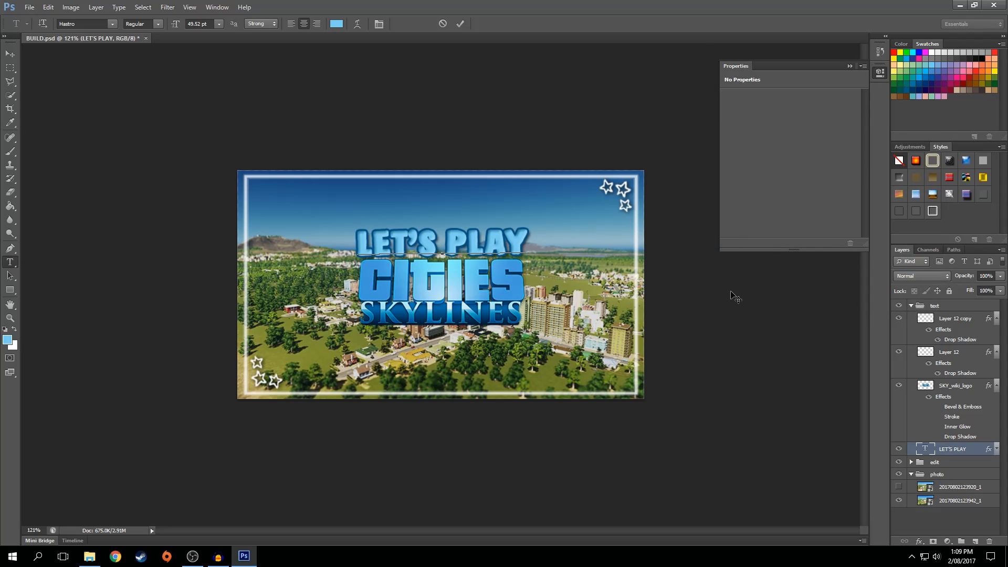
left_click(11, 55)
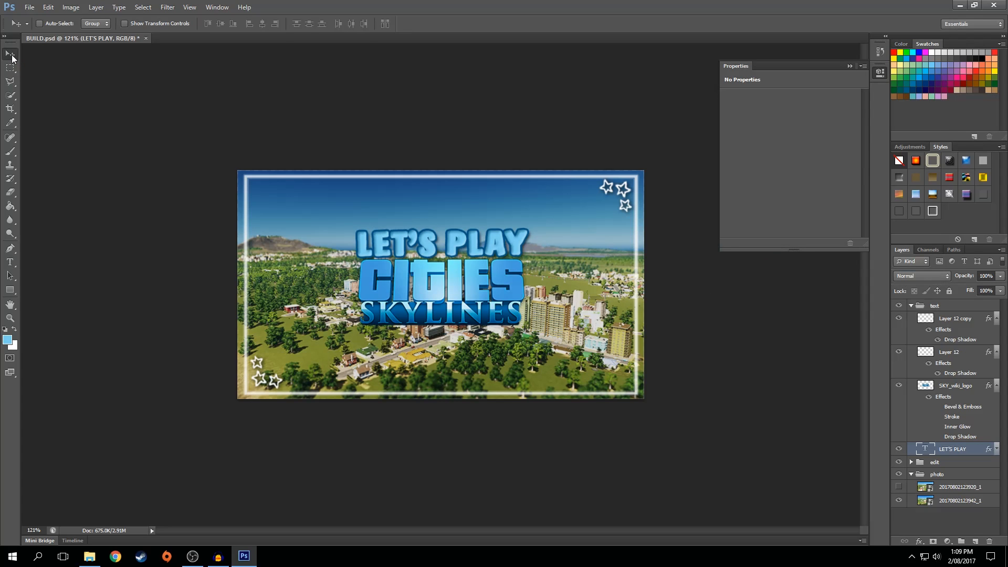
Set the whole LET'S PLAY text in the Lemon/Milk font, commit the edit and switch to the Move tool.
scroll(549, 248, "down", 5)
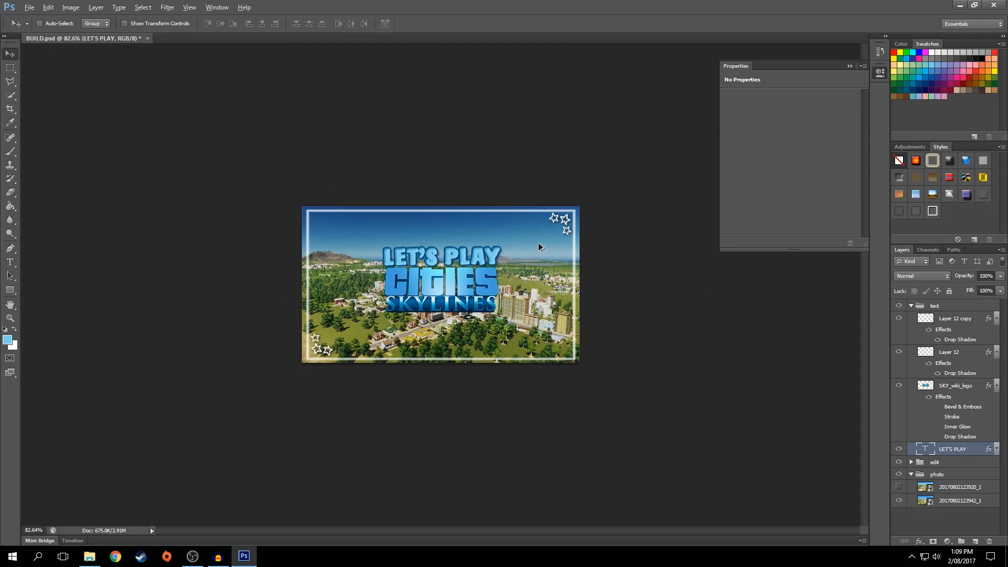
scroll(661, 265, "down", 4)
scroll(662, 268, "up", 3)
scroll(661, 268, "up", 2)
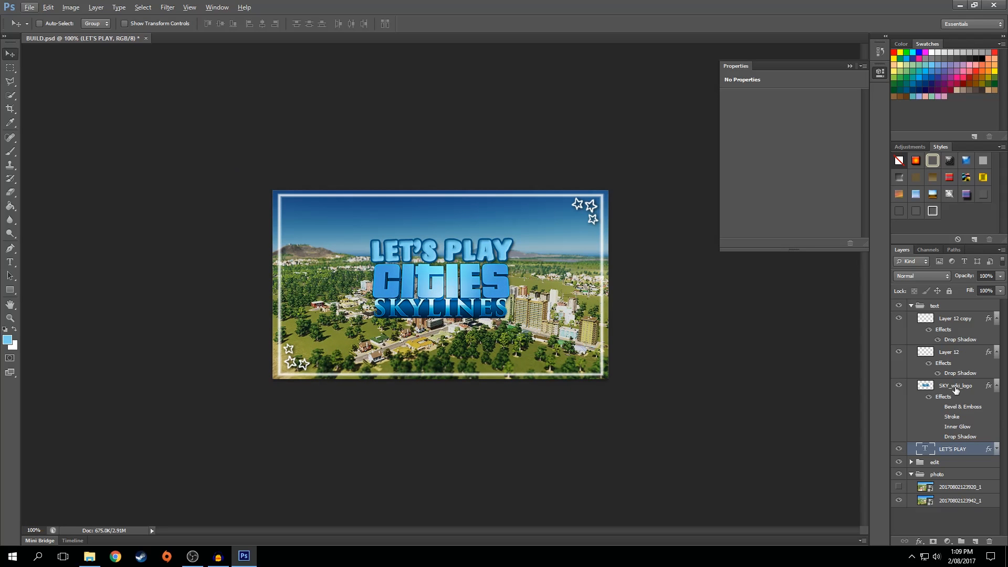
left_click(10, 261)
left_click(375, 249)
key("ctrl+a")
left_click(112, 24)
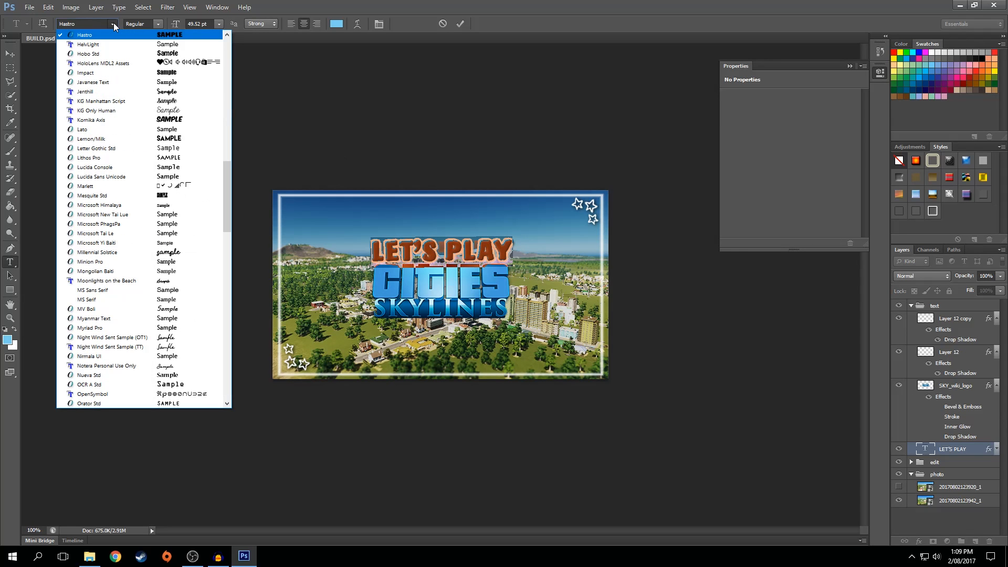
left_click(135, 140)
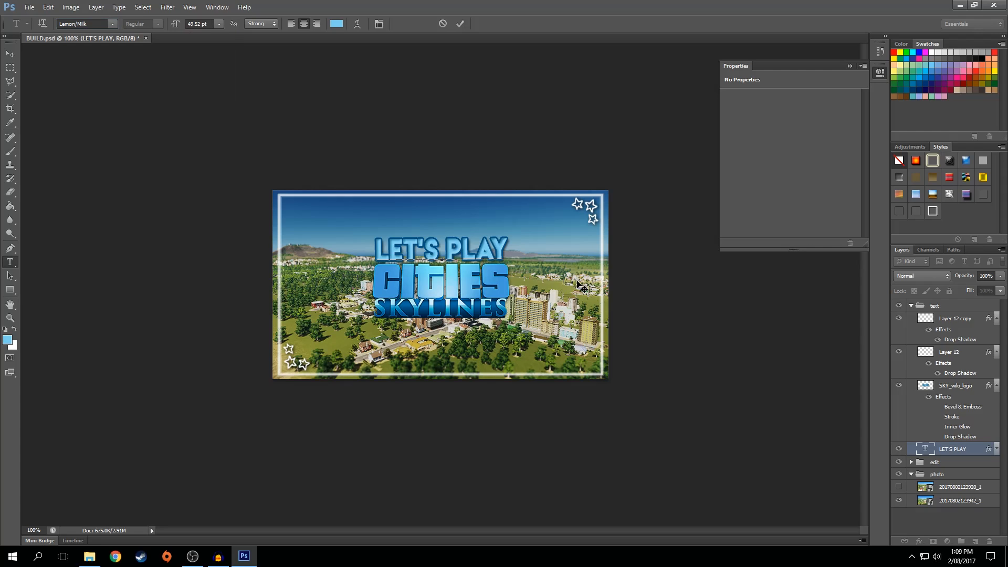
left_click(460, 24)
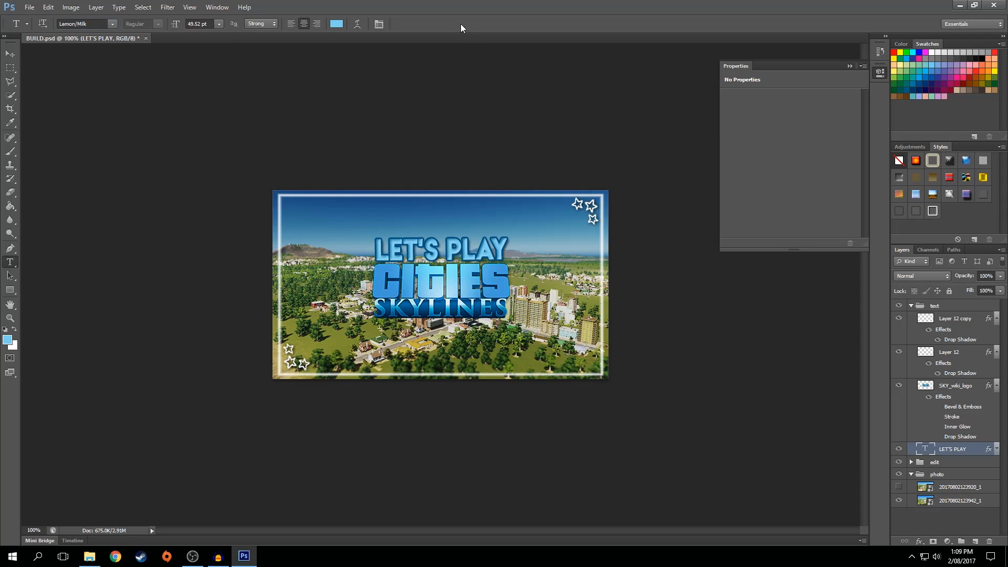
left_click(9, 54)
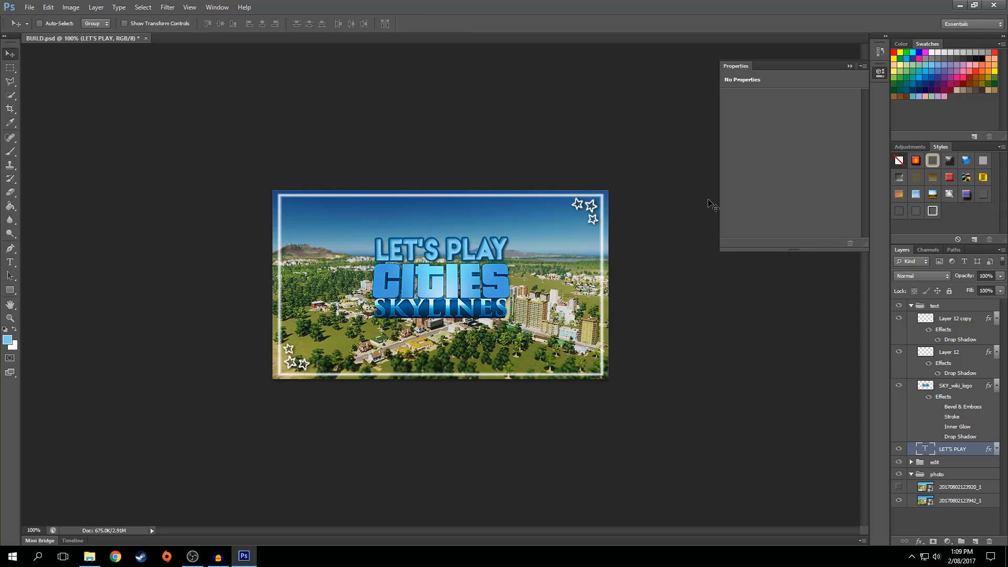
Add a linear black-to-white Gradient Overlay to the LET'S PLAY text at 41% opacity in Normal blend mode.
double_click(979, 453)
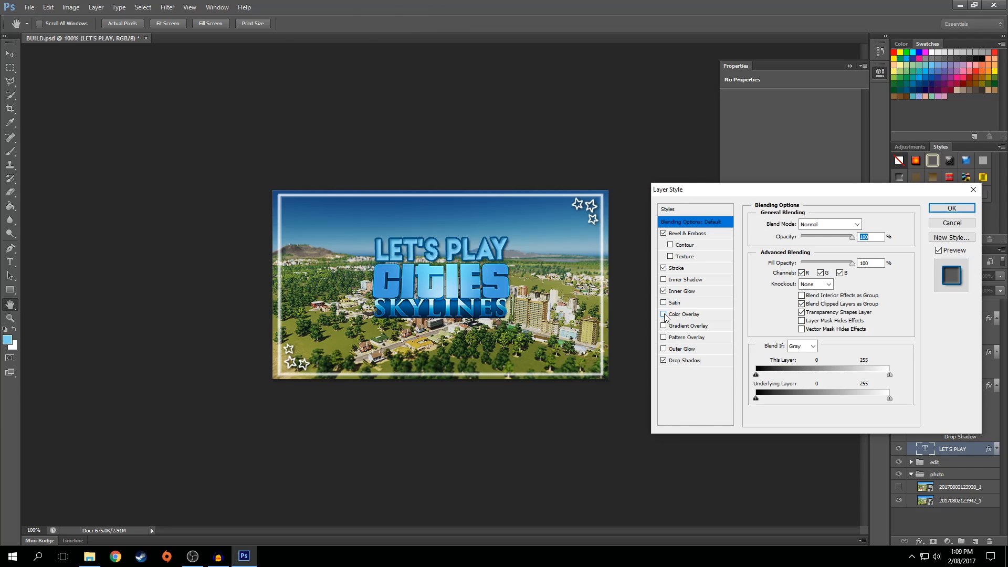
left_click(703, 327)
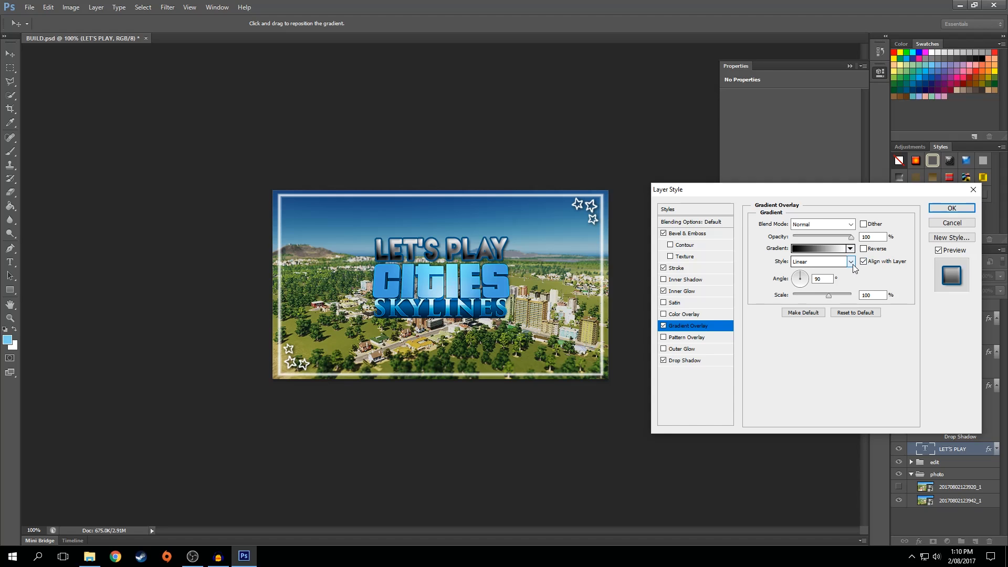
left_click_drag(851, 237, 812, 239)
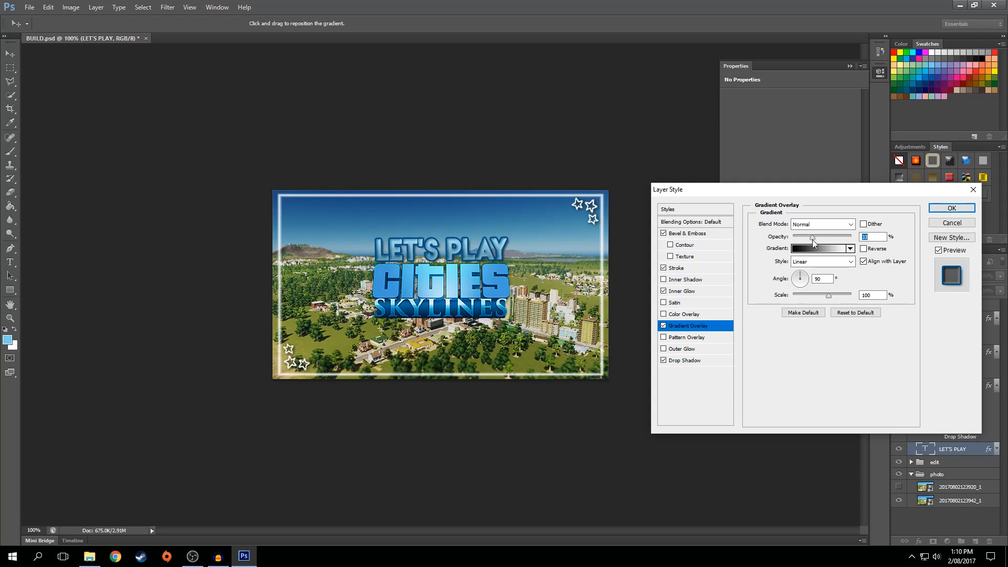
left_click(823, 224)
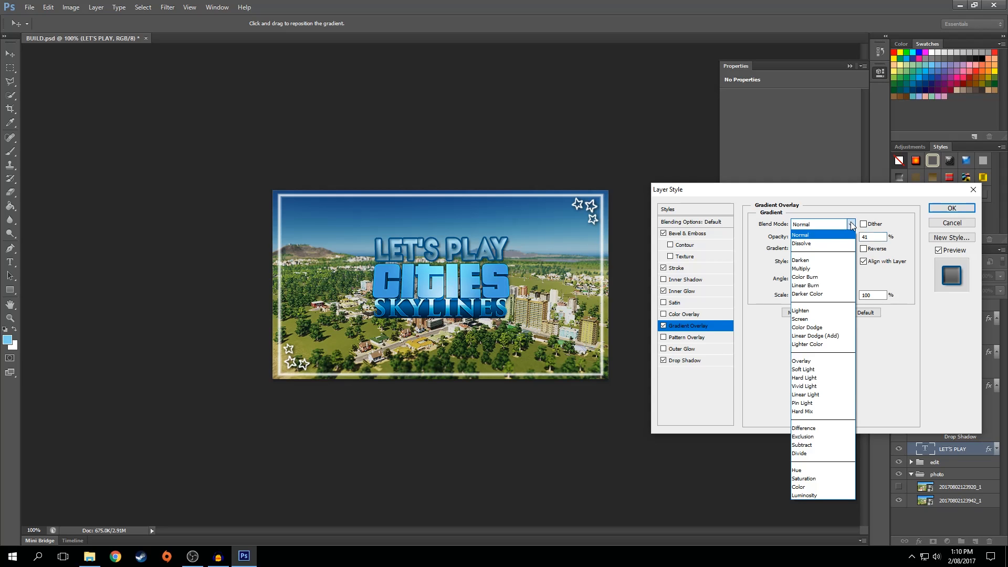
left_click(819, 234)
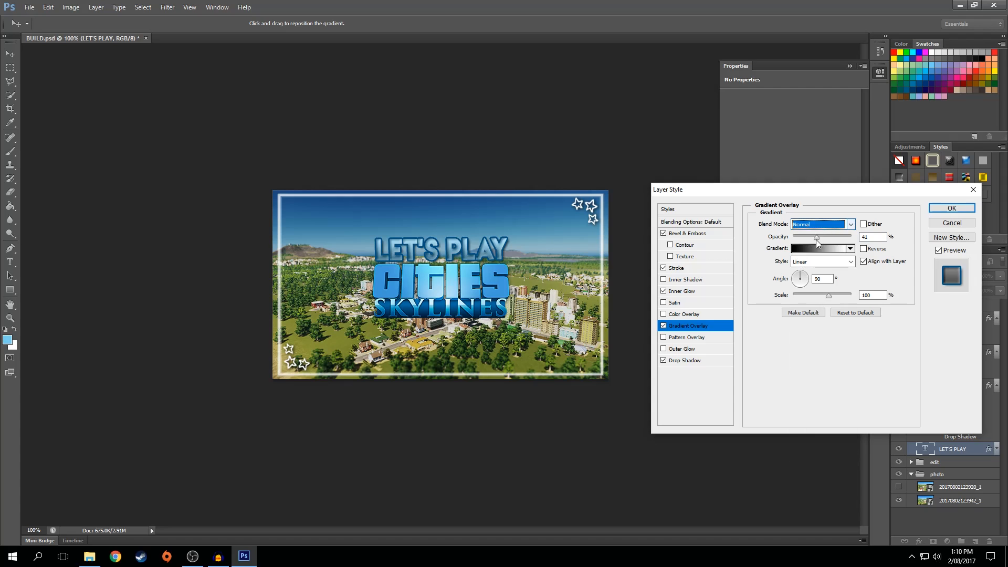
Raise the gradient overlay's opacity to 100% and try its blend modes one by one from Dissolve through Luminosity.
left_click_drag(817, 240, 853, 240)
left_click(849, 225)
left_click(809, 268)
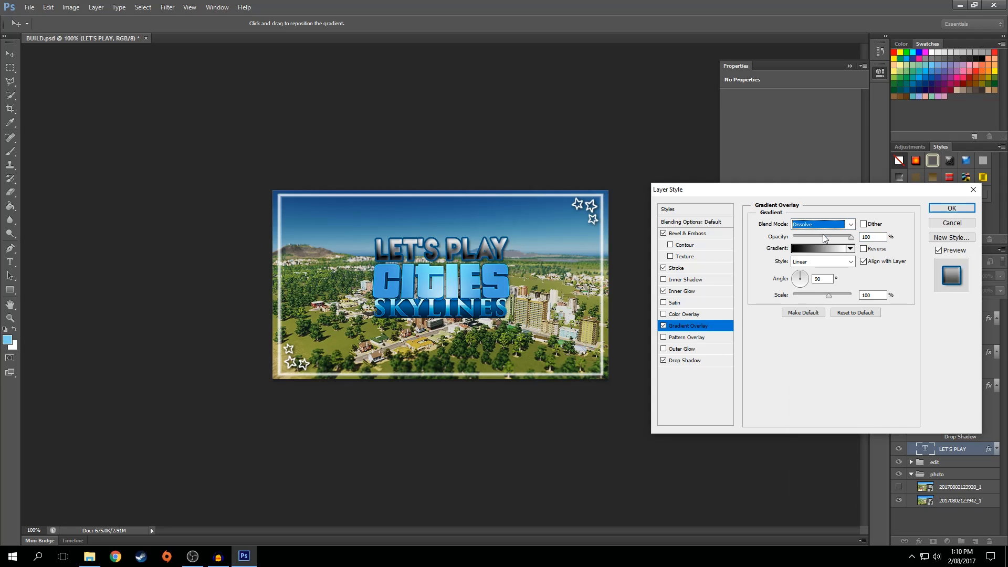
key("Down")
key("Down")
key("Down")
key("Down")
key("Down")
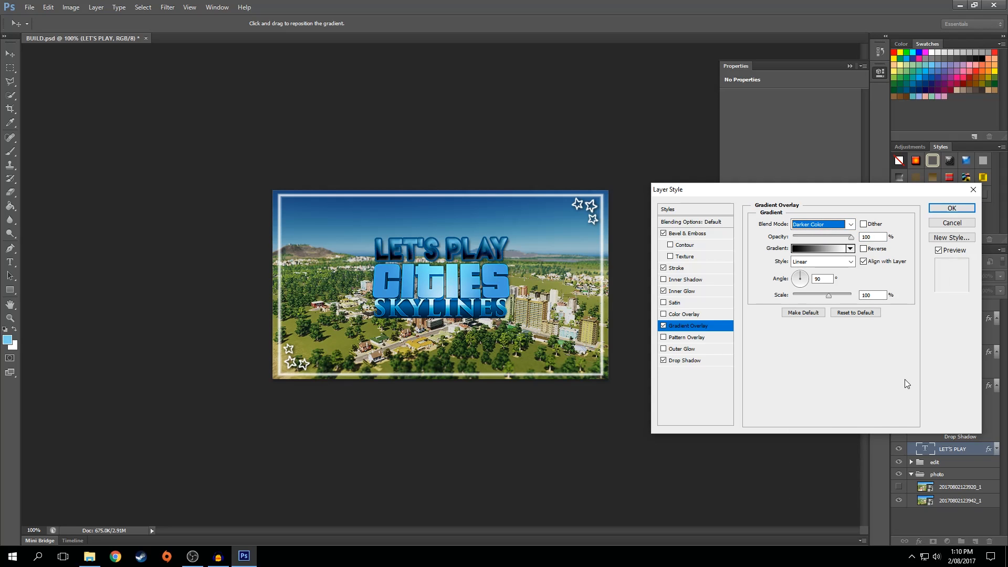
key("Down")
key("Down")
key("Down")
key("Down")
key("Down")
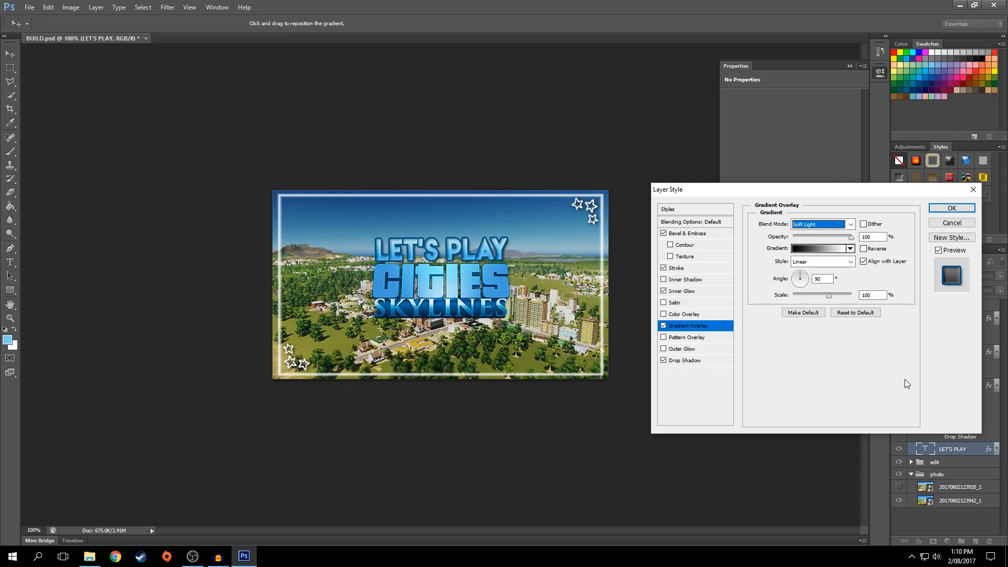
key("Down")
key("Down")
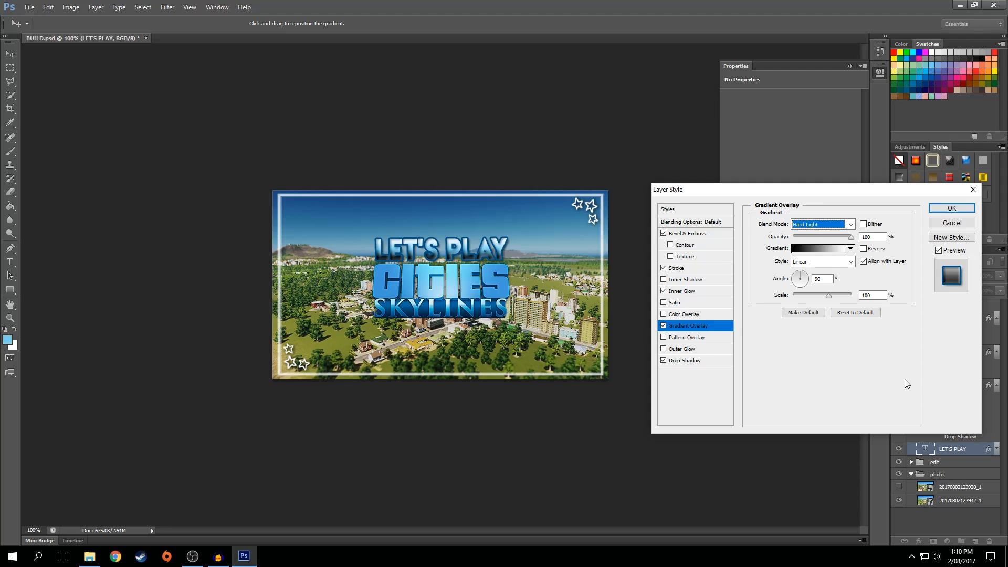
key("Down")
key("Down")
key("Down")
key("Down")
key("Down")
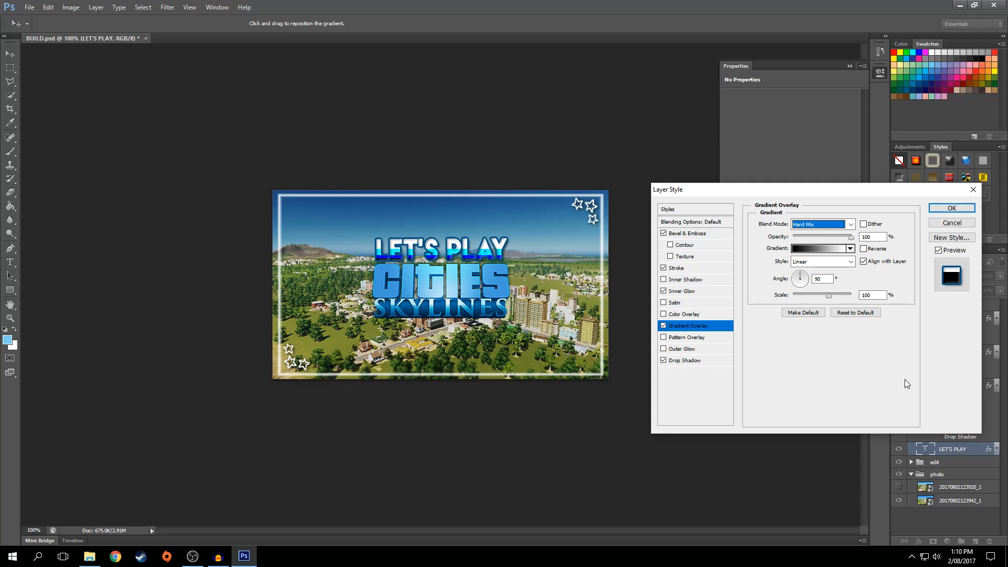
key("Down")
key("Down")
key("Down")
key("Down")
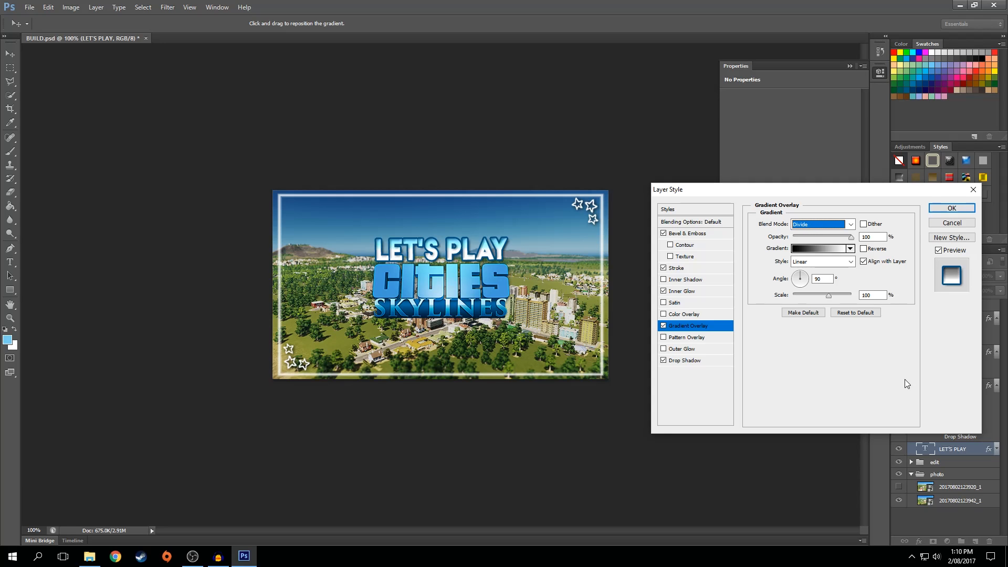
key("Down")
key("Down")
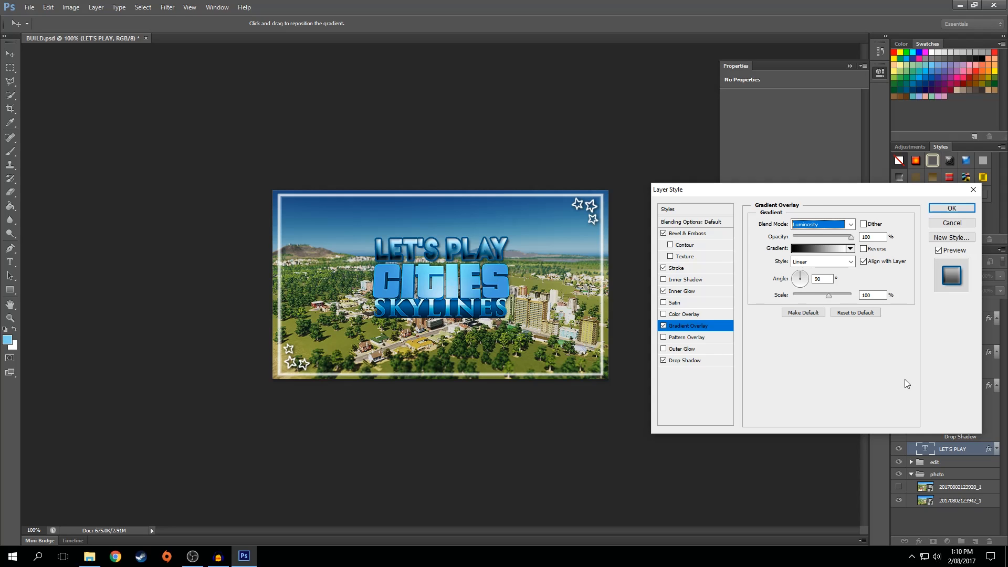
Set the gradient overlay's blend mode to Soft Light and lower its opacity to about 65%, keeping the black-to-white gradient.
left_click(848, 225)
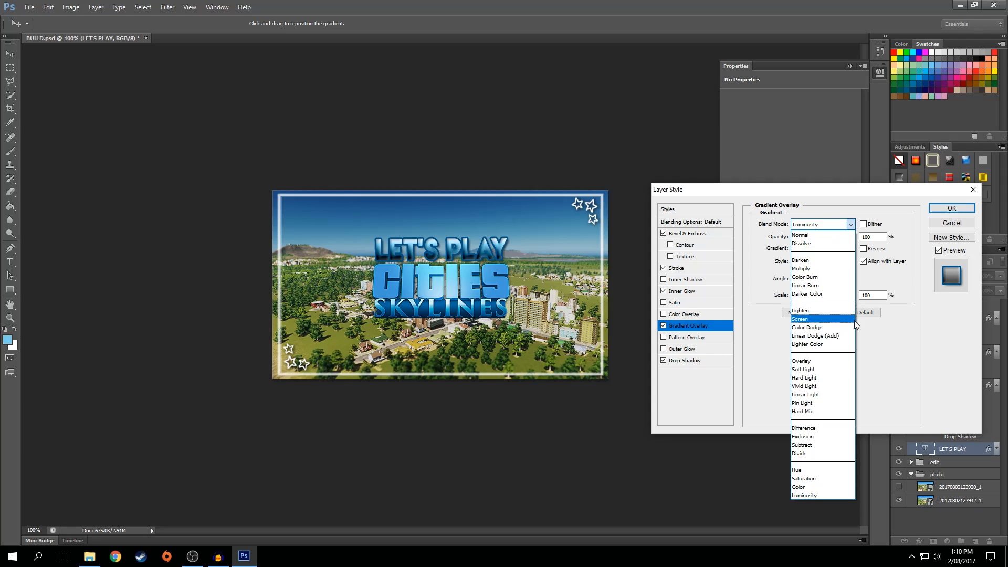
left_click(833, 372)
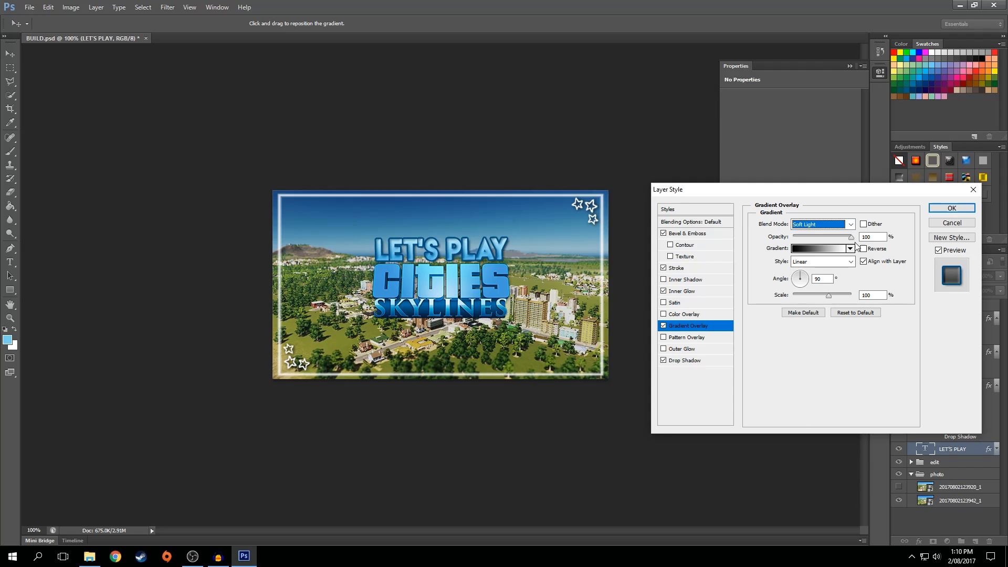
left_click(851, 249)
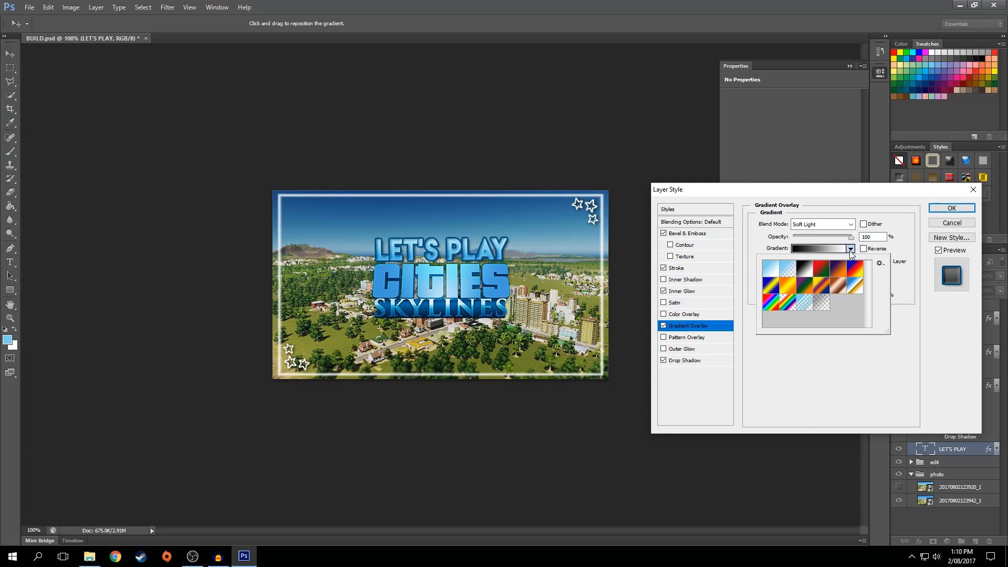
left_click(851, 249)
left_click_drag(851, 236, 832, 241)
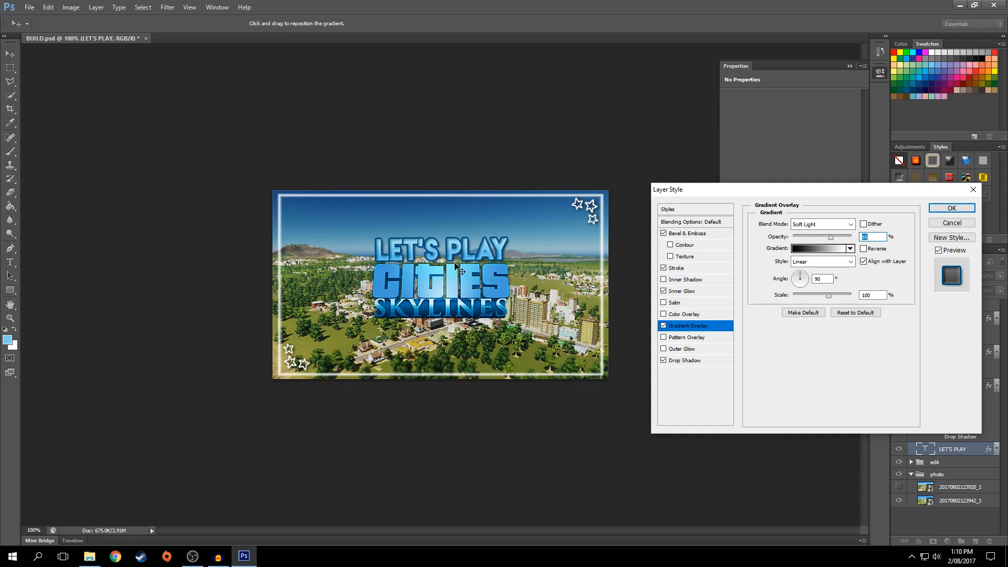
Set the LET'S PLAY text's stroke size to 2 px, check its drop shadow settings and apply the layer style.
left_click(683, 269)
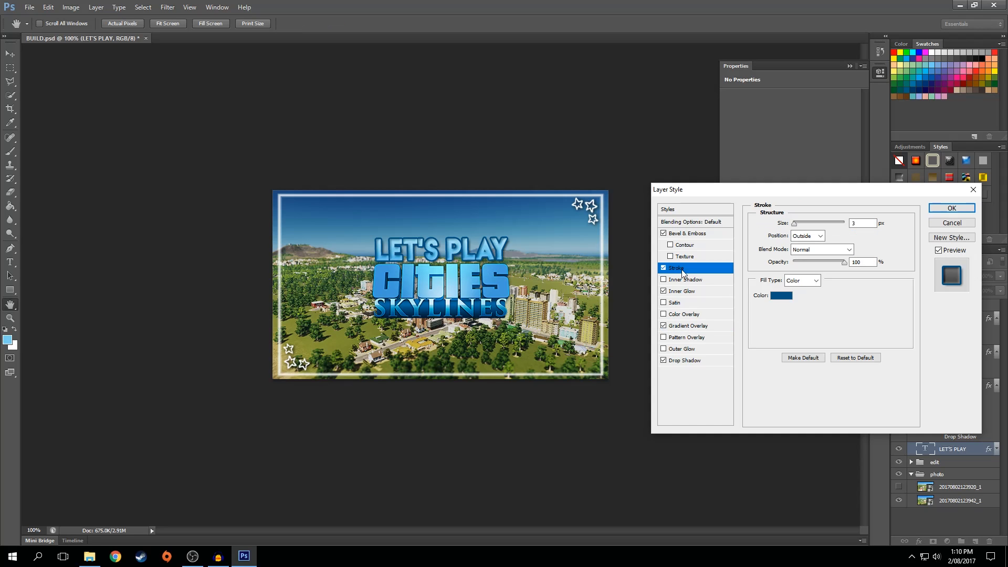
left_click_drag(860, 223, 815, 217)
type("2")
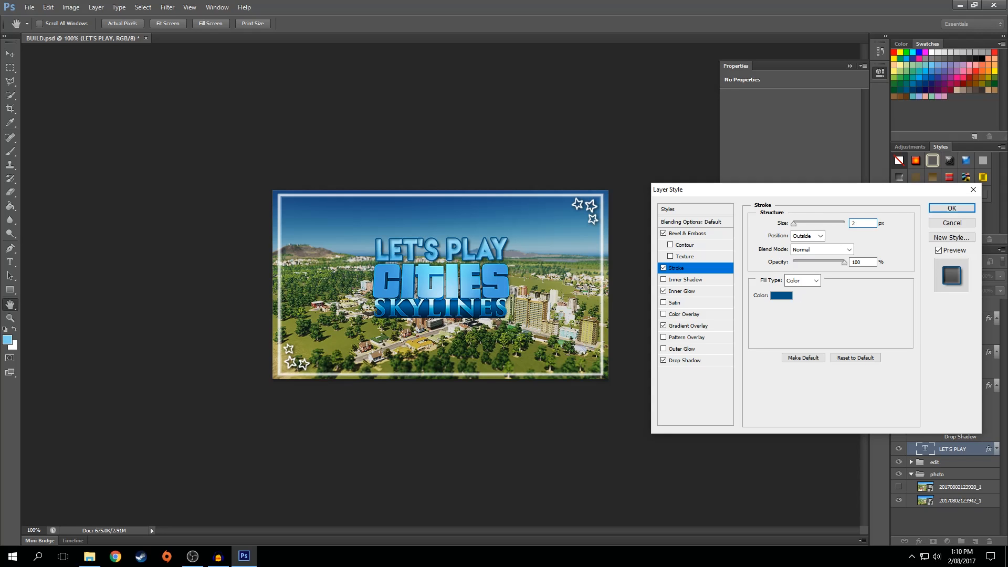
type("1.5")
key("Return")
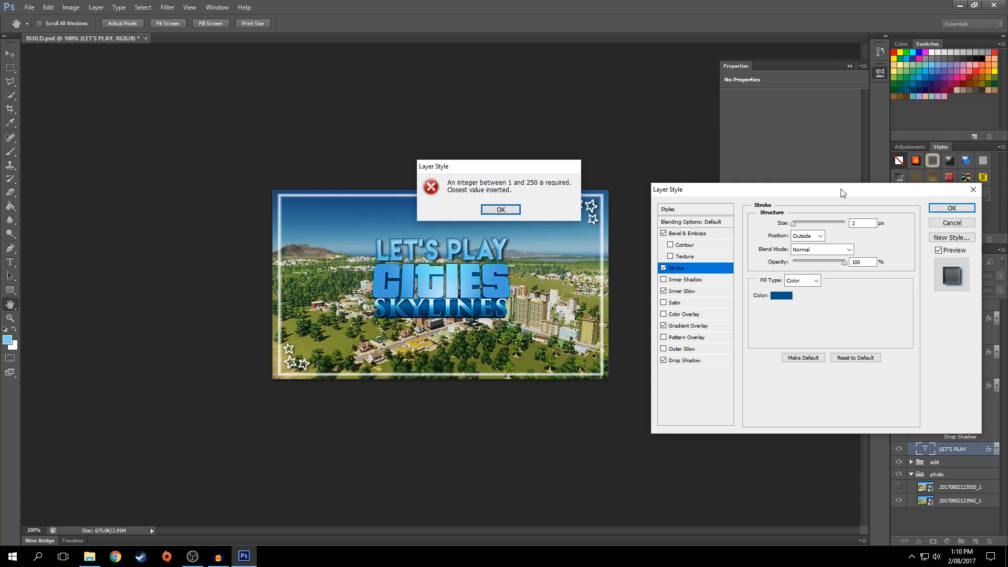
left_click(519, 208)
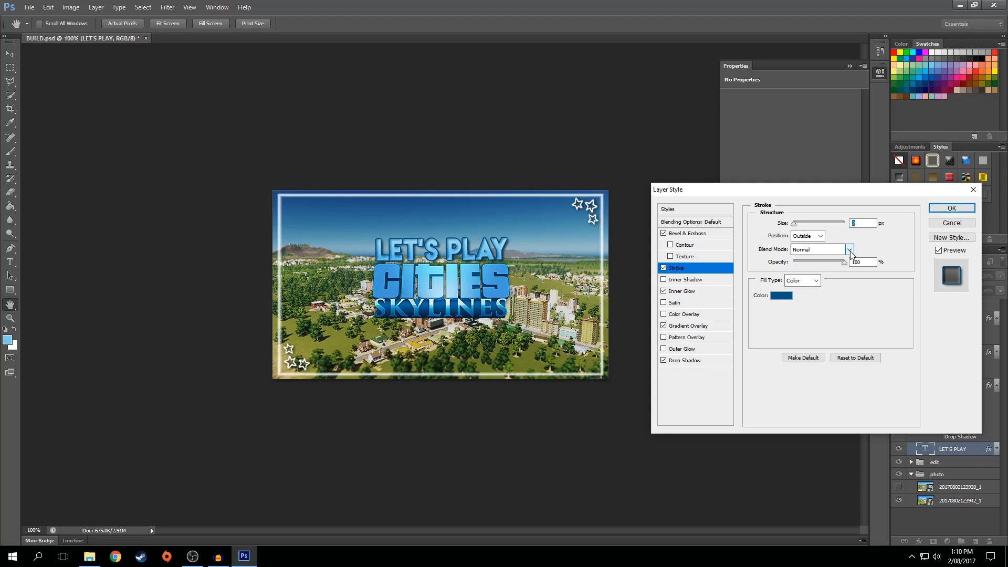
left_click(702, 360)
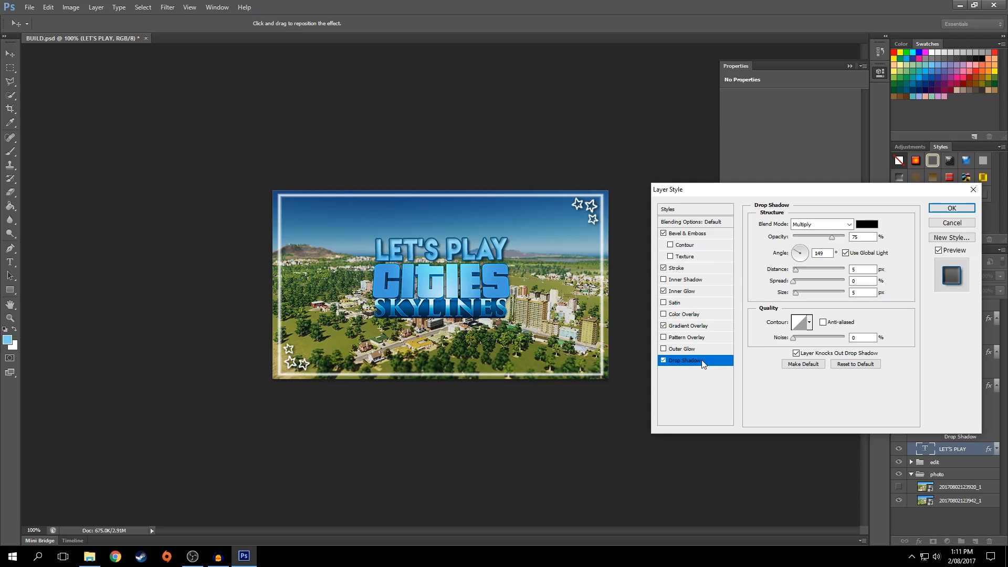
left_click(952, 208)
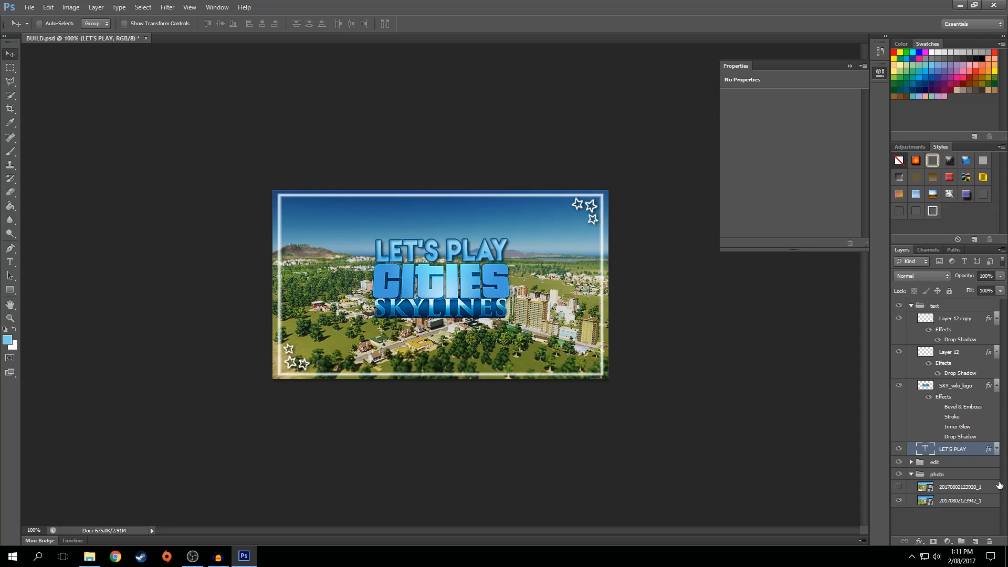
Select the SKY_wiki_logo and LET'S PLAY layers together and nudge them down slightly on the canvas.
left_click(964, 390, "shift")
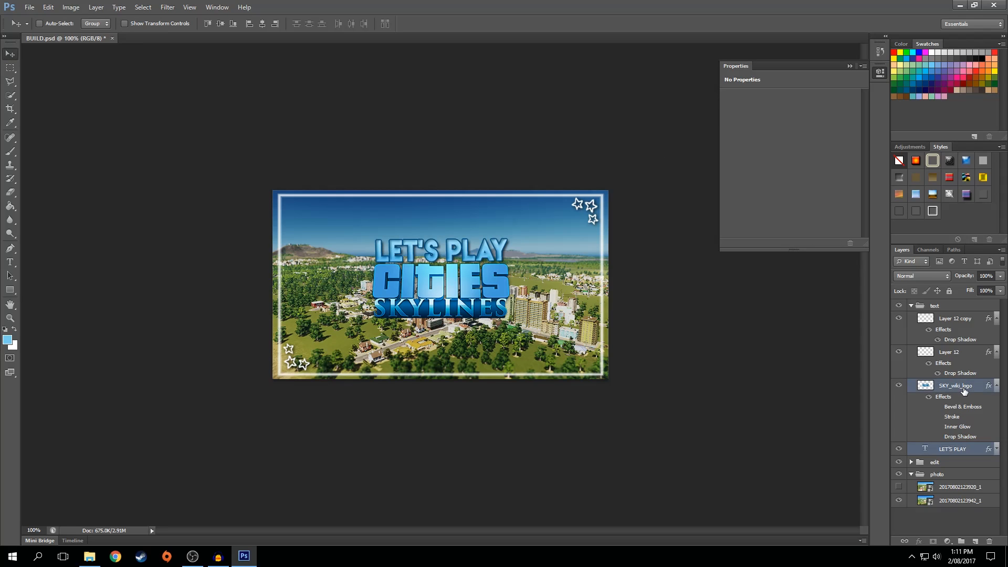
key("Down")
key("Down")
key("Down")
key("Down")
key("Down")
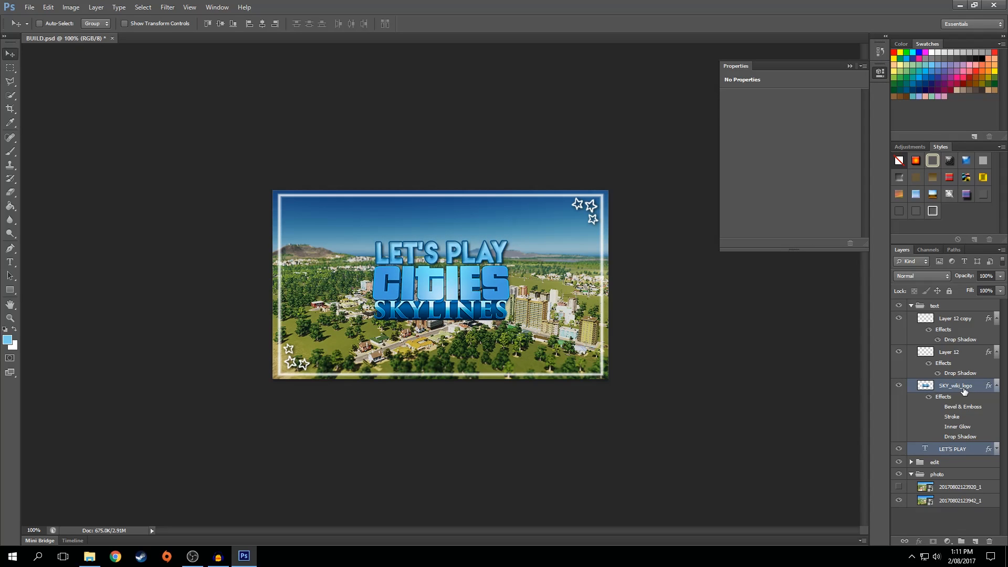
key("Down")
Create a new empty layer directly below the LET'S PLAY text layer.
left_click(981, 453)
left_click(976, 541)
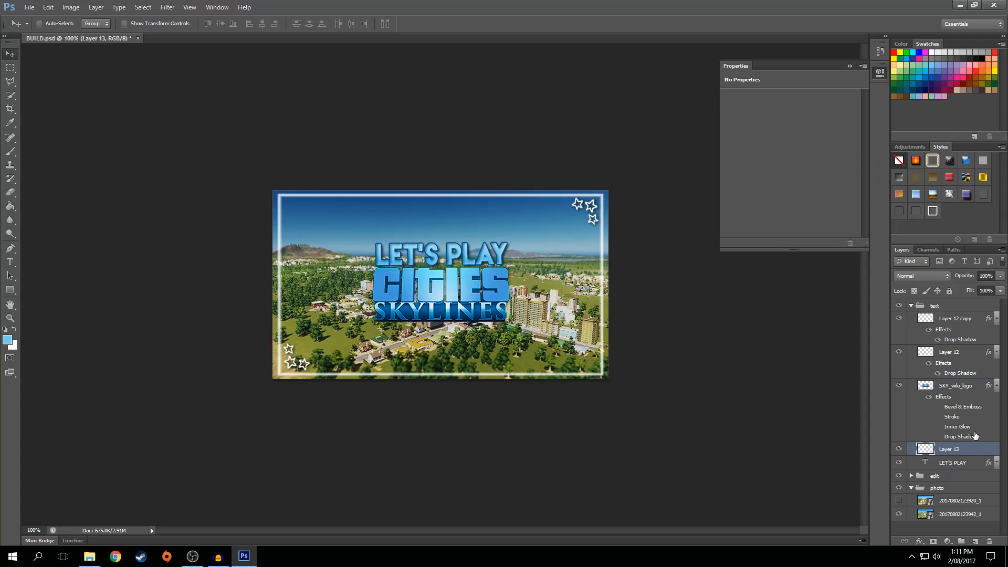
left_click_drag(964, 449, 964, 465)
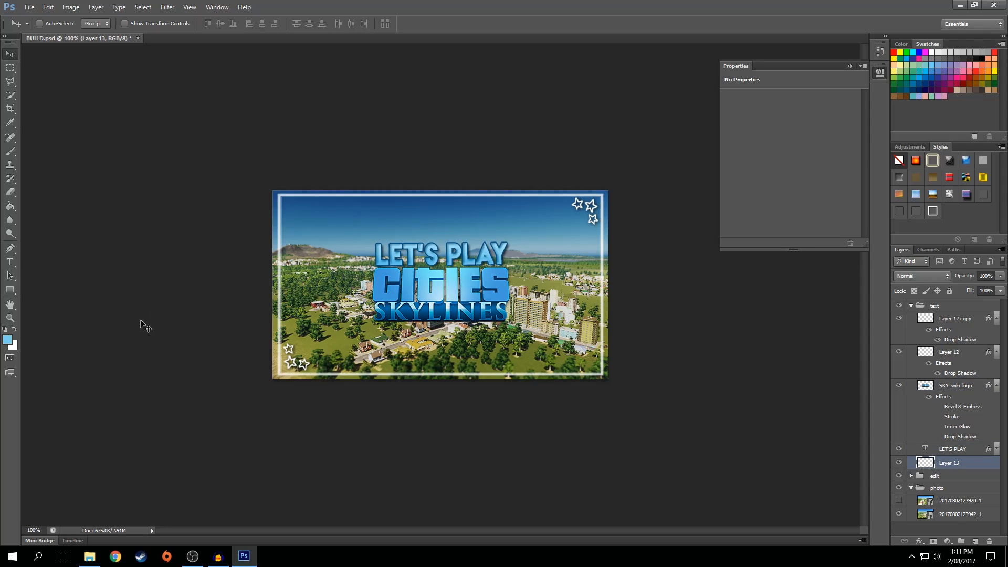
Set up a soft round brush with 0% hardness, a size of 166 px and black as the foreground colour.
key("b")
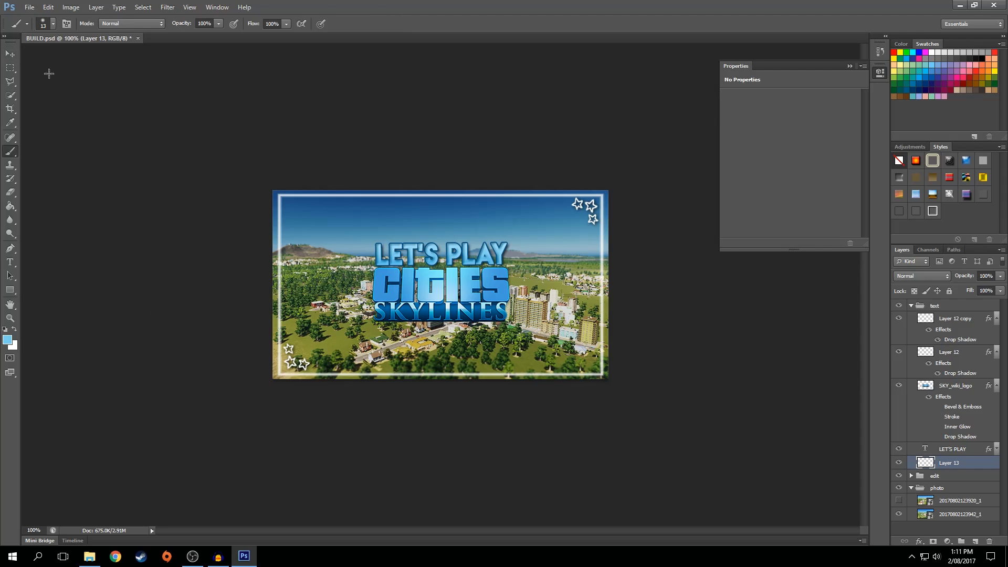
left_click(53, 24)
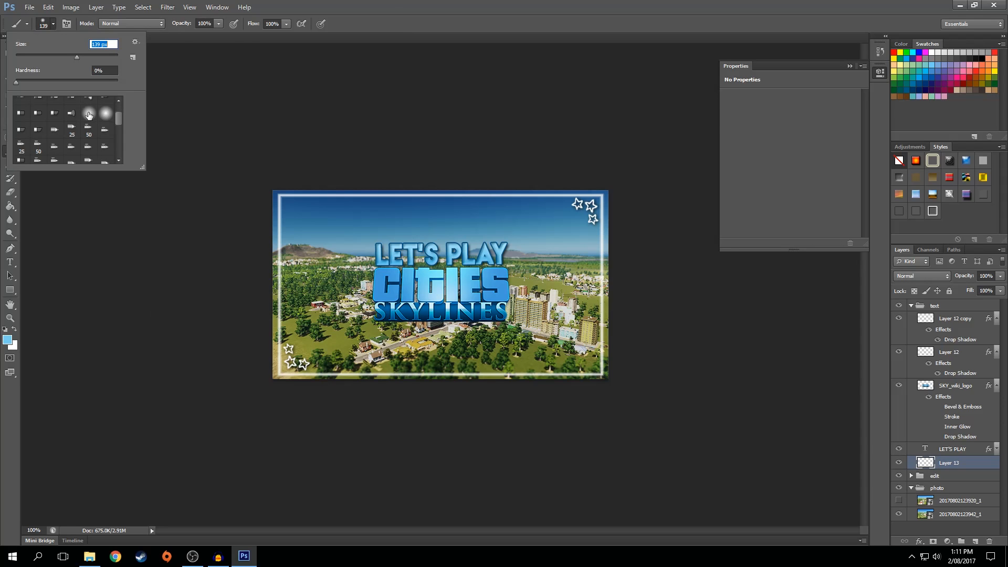
left_click(55, 105)
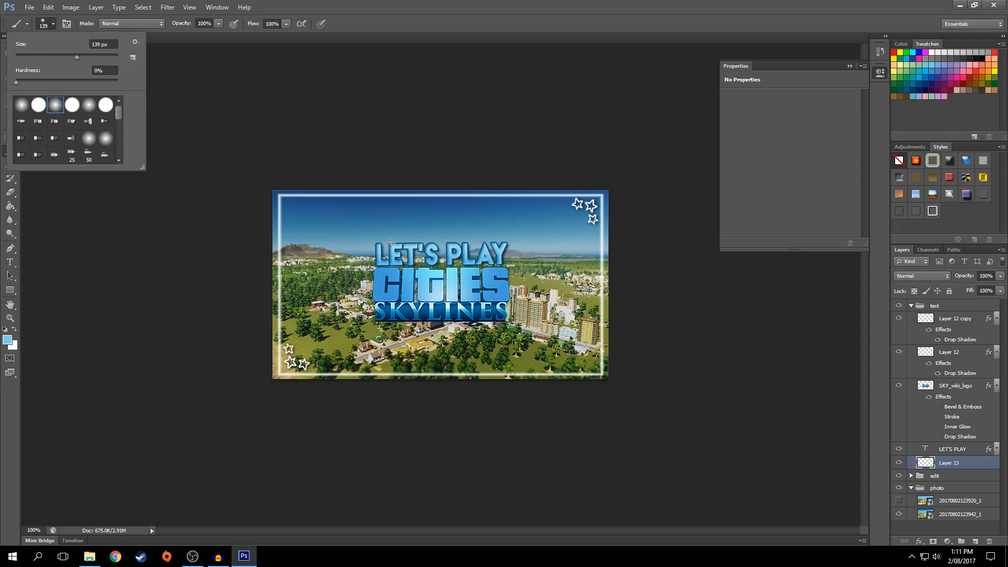
left_click(233, 23)
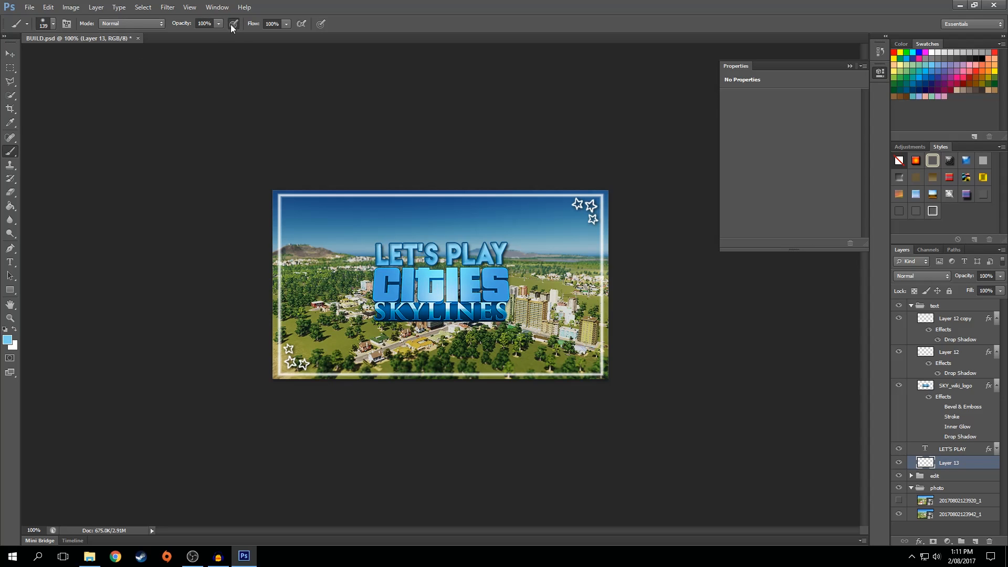
left_click(52, 24)
left_click_drag(77, 57, 80, 58)
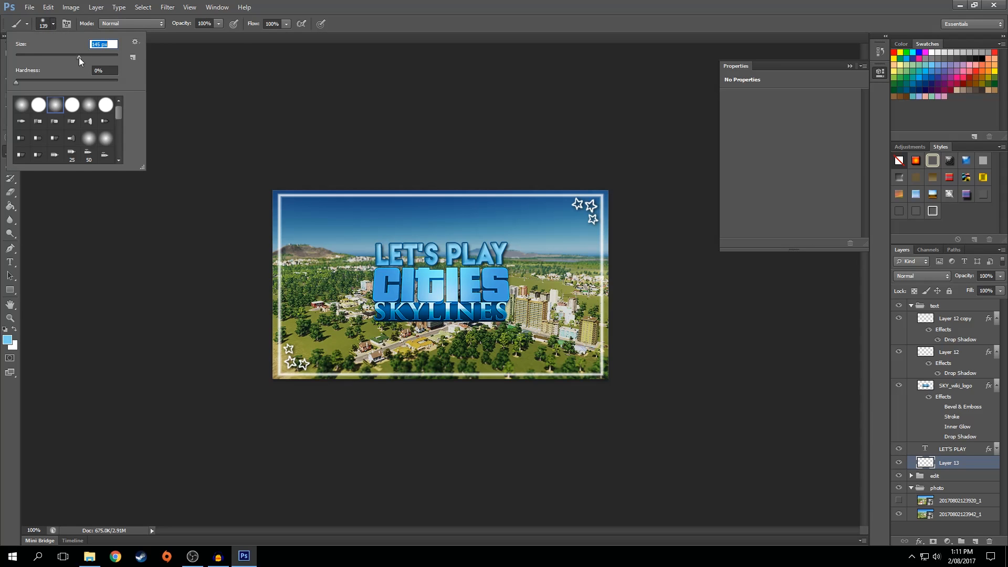
left_click(837, 212)
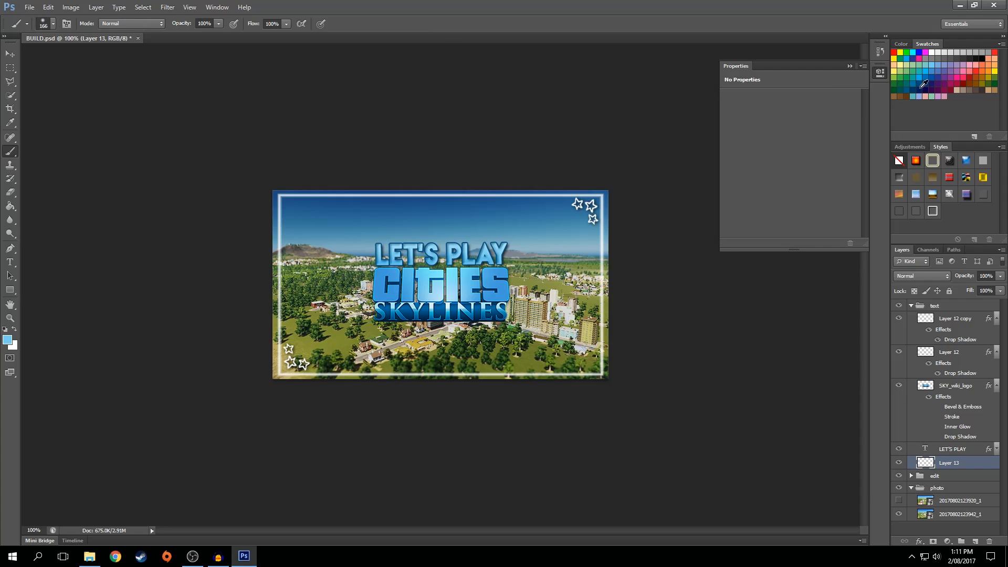
left_click(982, 58)
left_click(53, 25)
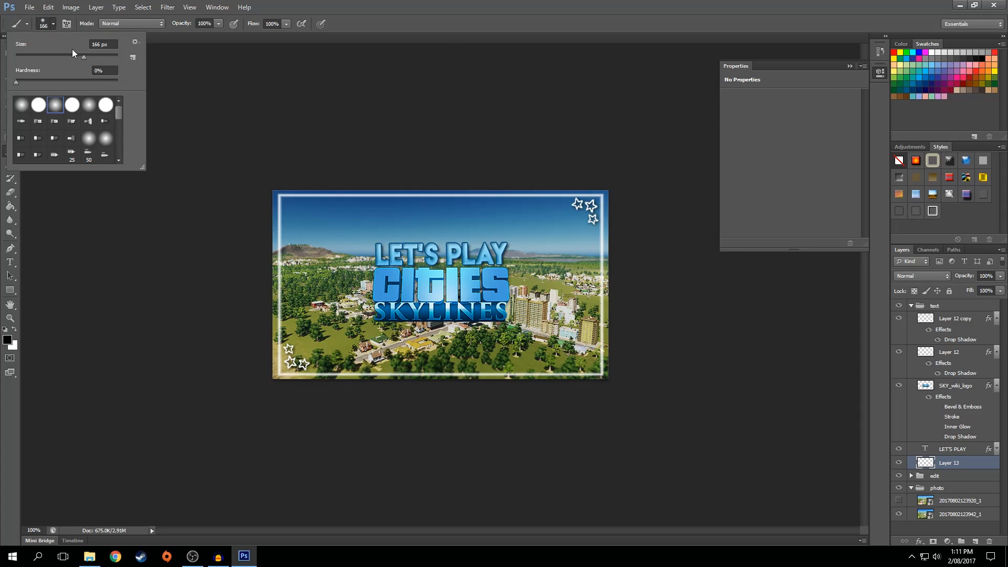
left_click(405, 11)
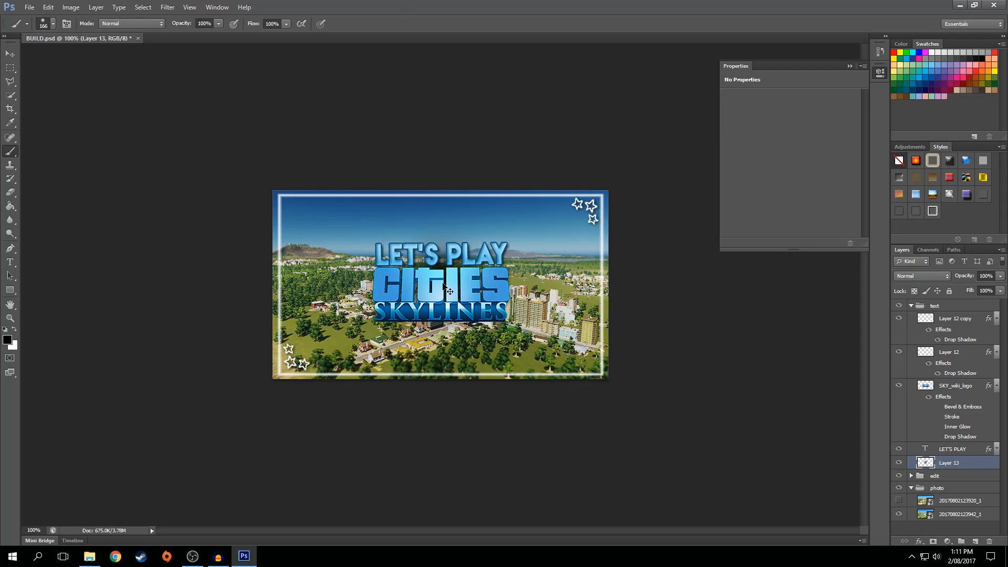
Try a 226 px black brush dab behind the centre of the title and undo it.
left_click(53, 24)
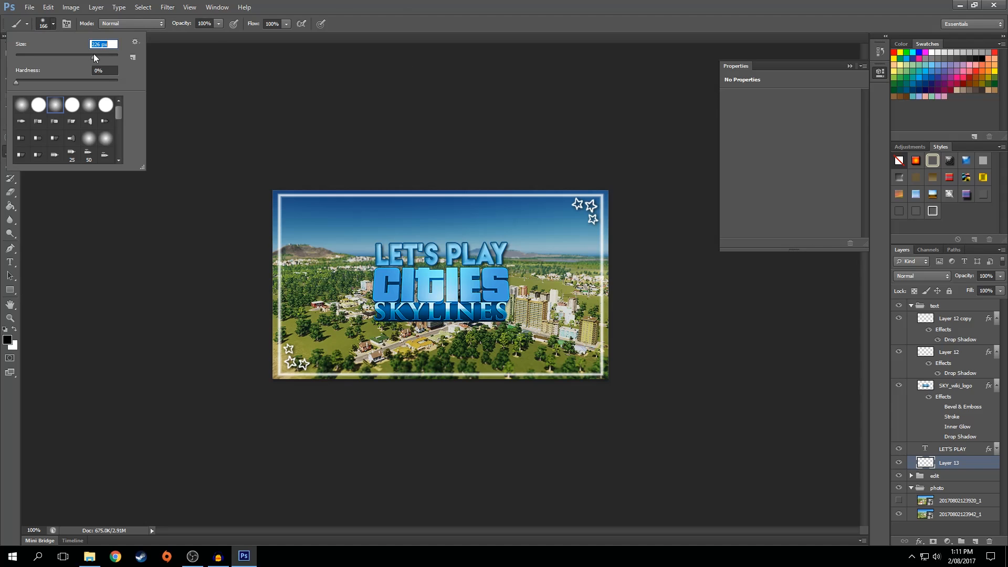
left_click(446, 286)
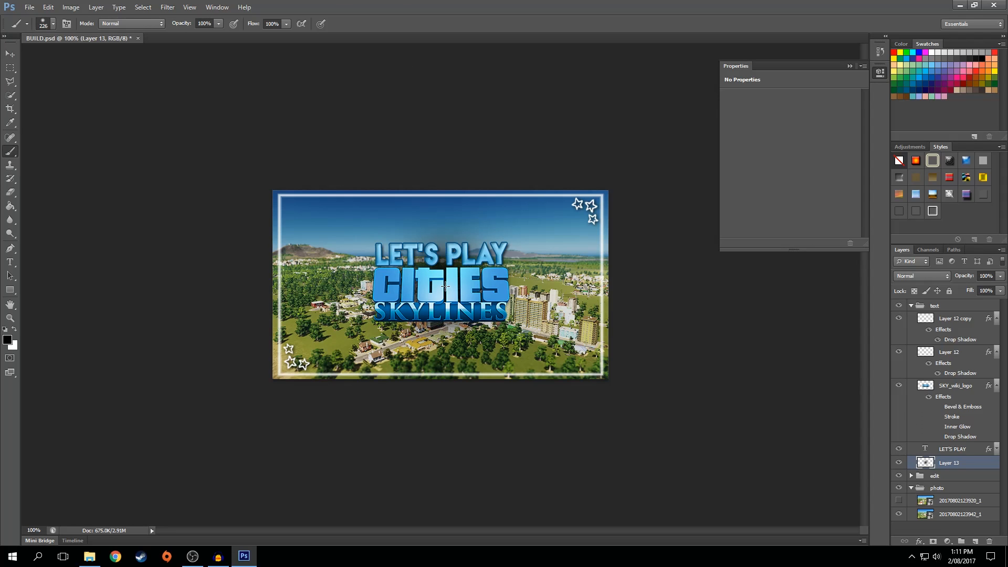
key("ctrl+z")
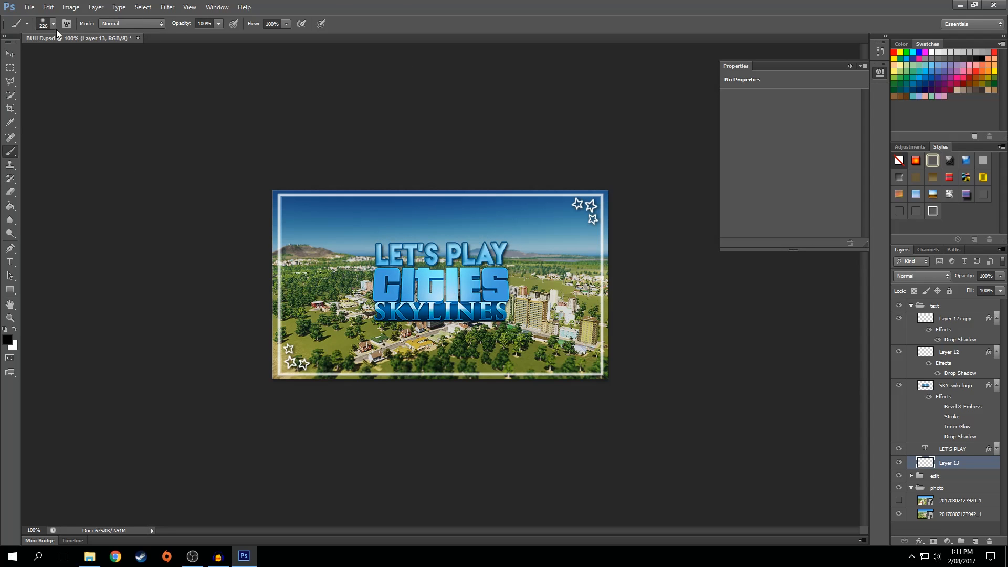
Set the brush size to 300 px and paint a single soft black dab centred behind the title, undoing misplaced tries.
left_click(52, 24)
type("300")
key("Return")
left_click(438, 284)
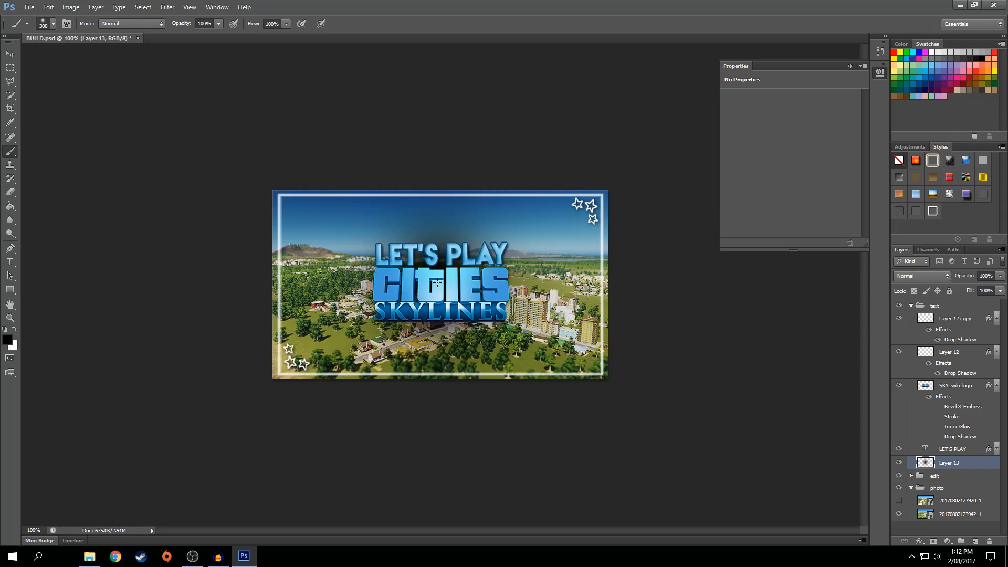
key("ctrl+z")
left_click(439, 295)
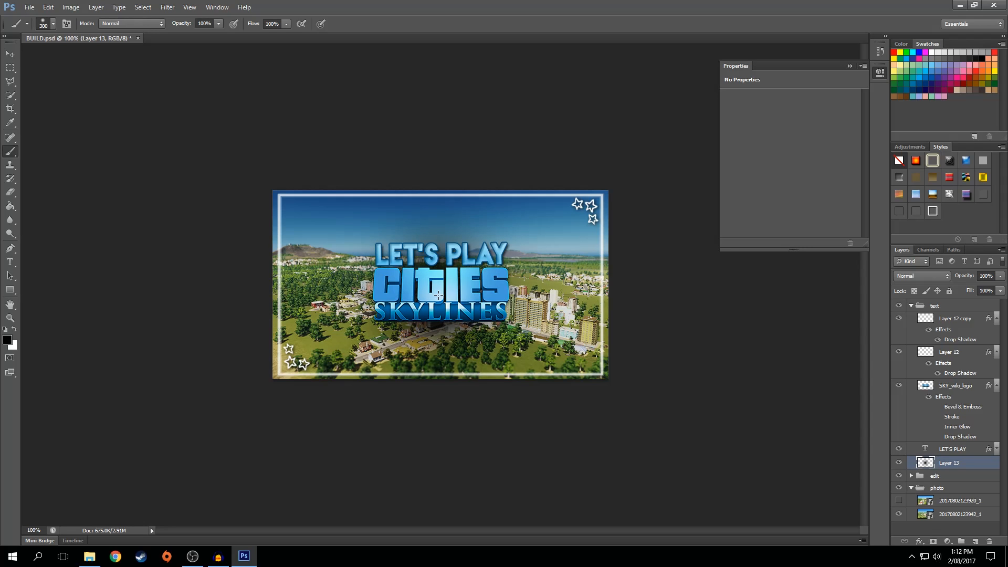
key("ctrl+z")
left_click(440, 287)
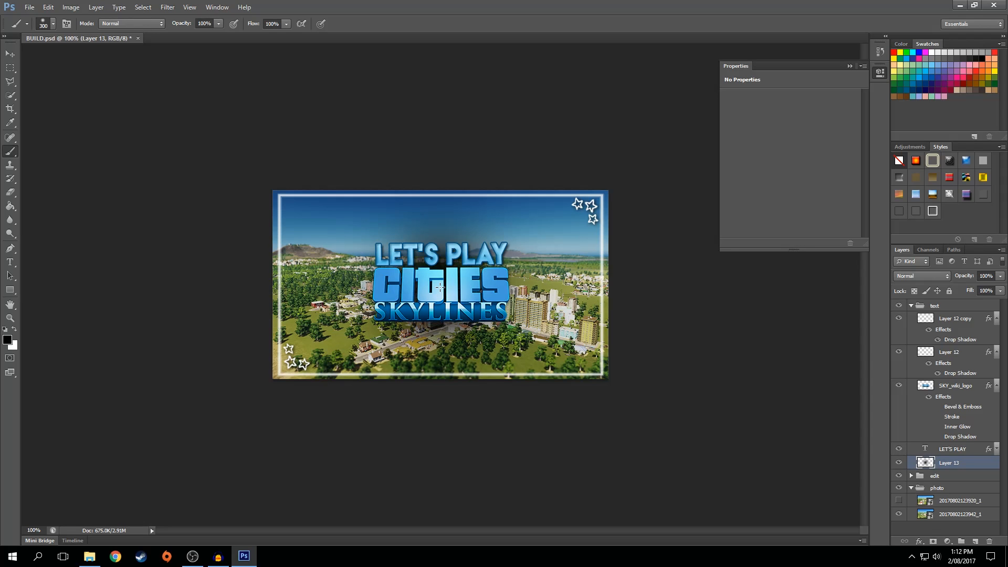
Go through the blend modes for the black dab layer and set it to Soft Light.
left_click(921, 275)
left_click(922, 292)
key("Down")
key("Down")
key("Down")
key("Down")
key("Down")
key("Down")
key("Down")
key("Down")
key("Down")
key("Down")
key("Down")
key("Down")
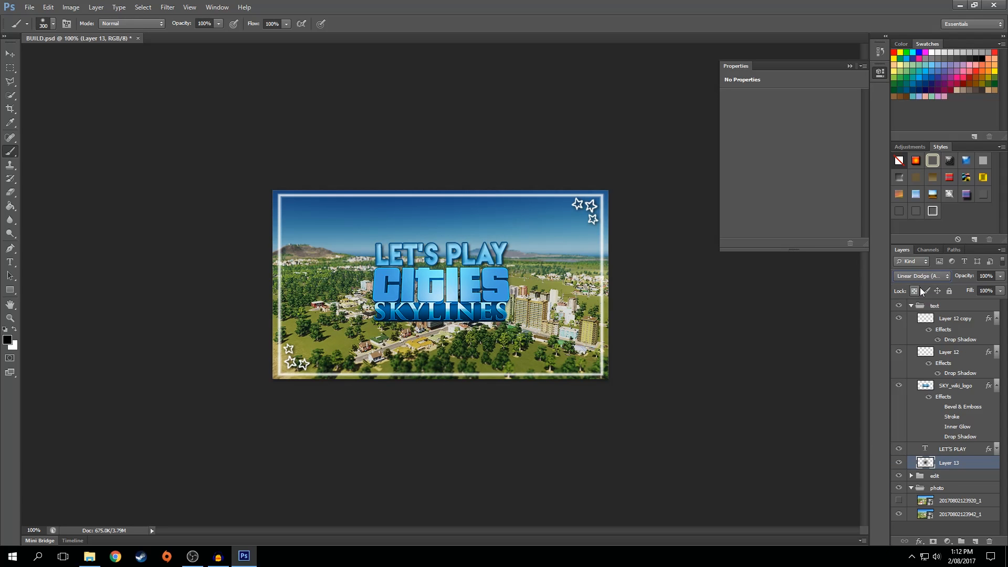
key("Down")
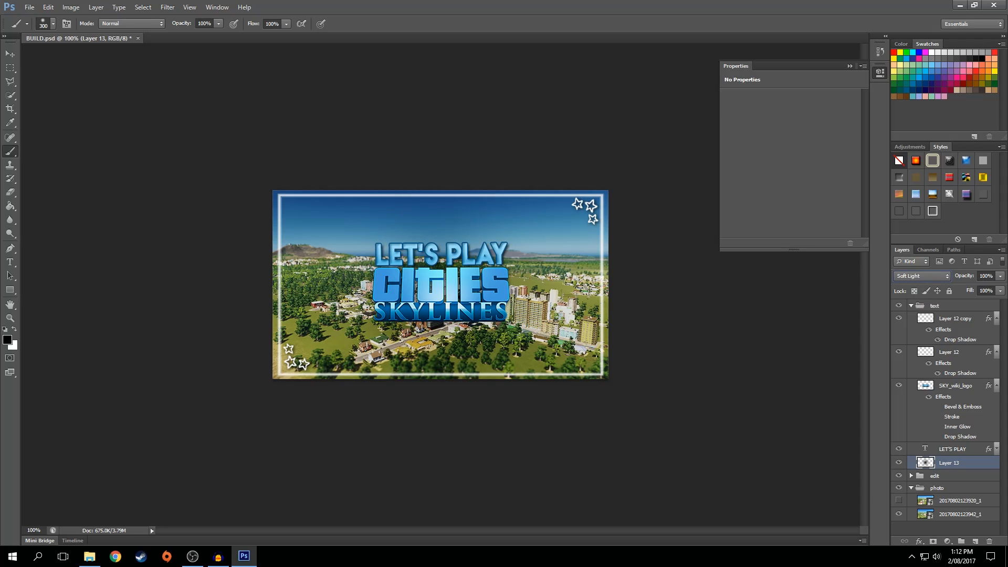
left_click(899, 500)
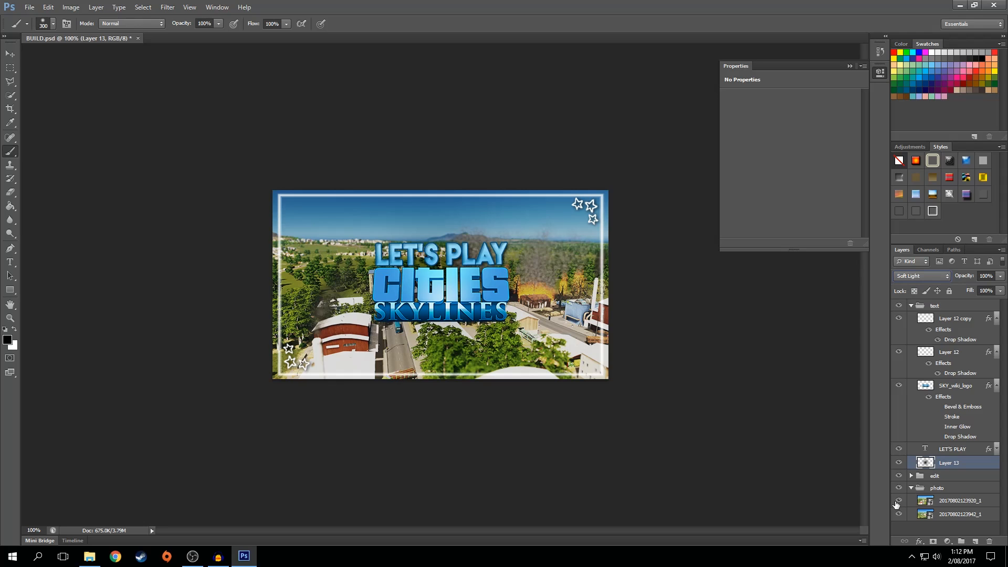
left_click(897, 503)
left_click(897, 503)
left_click(897, 503)
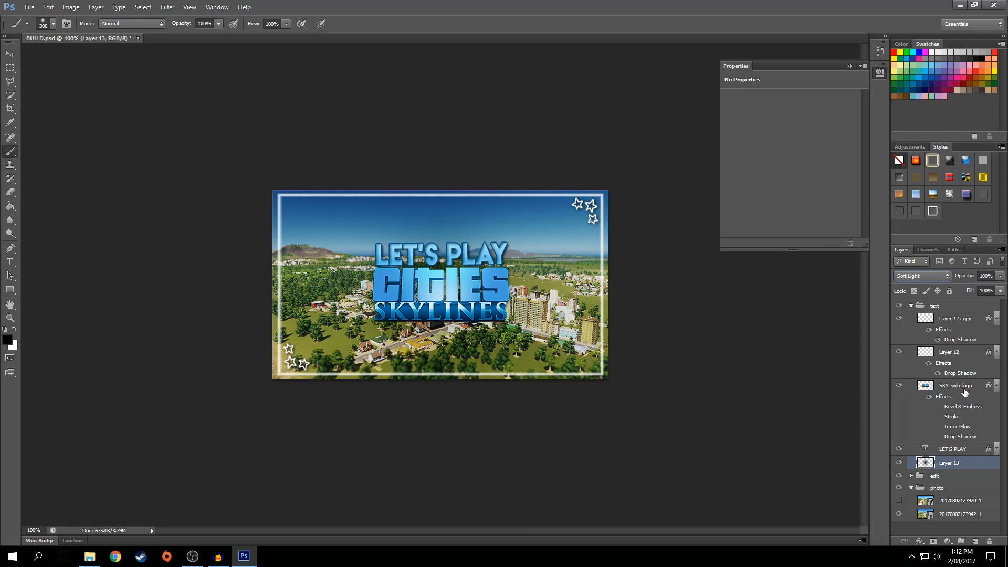
Select the LET'S PLAY text layer, keep its blend mode at Normal and switch to the Move tool to nudge it slightly right.
left_click(971, 451)
key("Down")
key("Down")
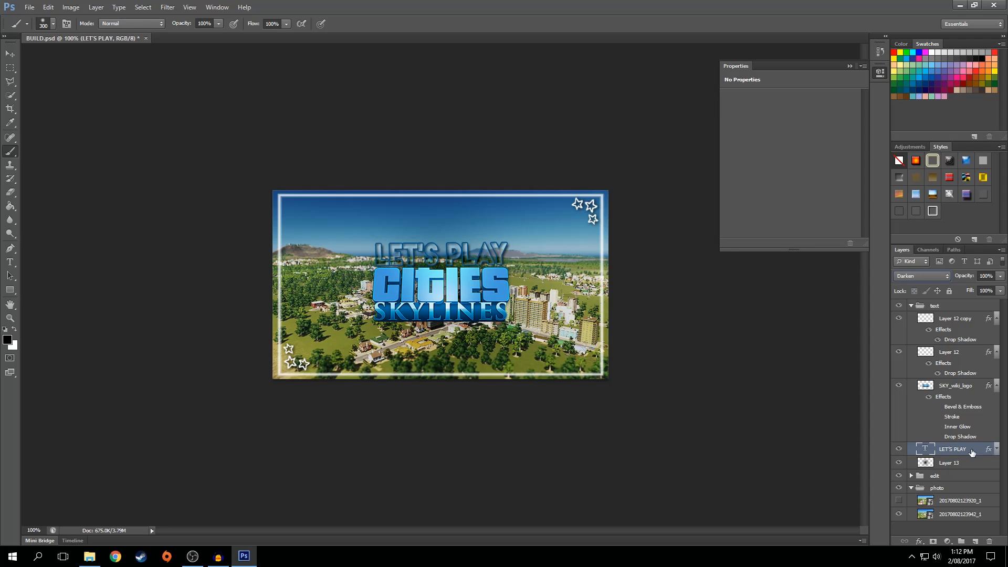
key("Up")
key("Up")
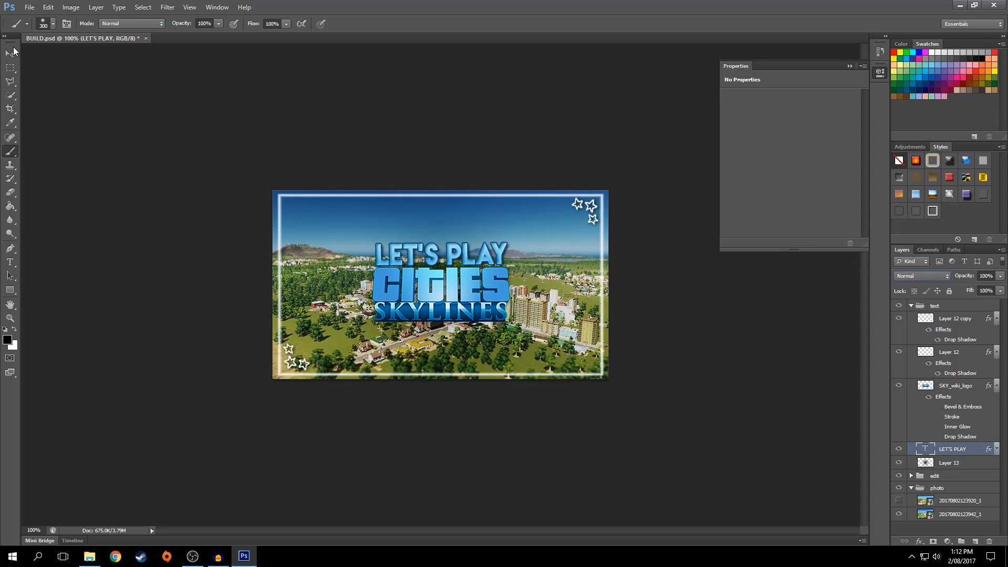
left_click(10, 54)
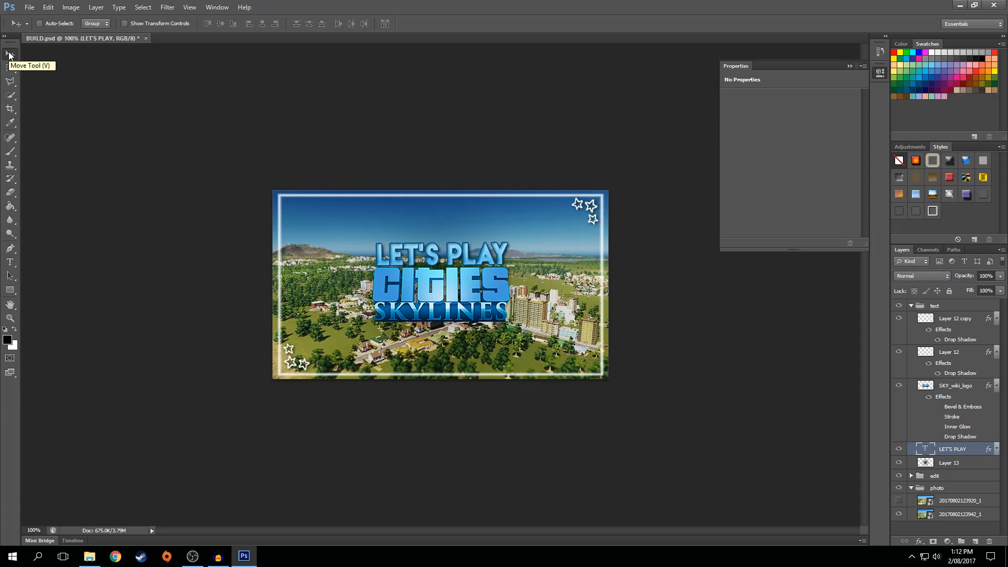
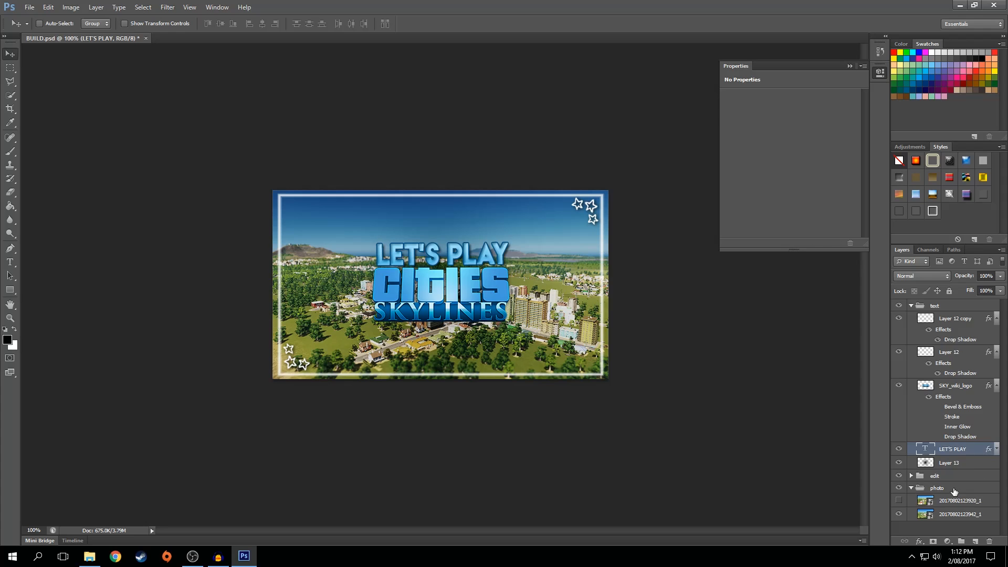
Add a Gradient Map adjustment layer directly above Exposure 1 in the edit group.
left_click(911, 307)
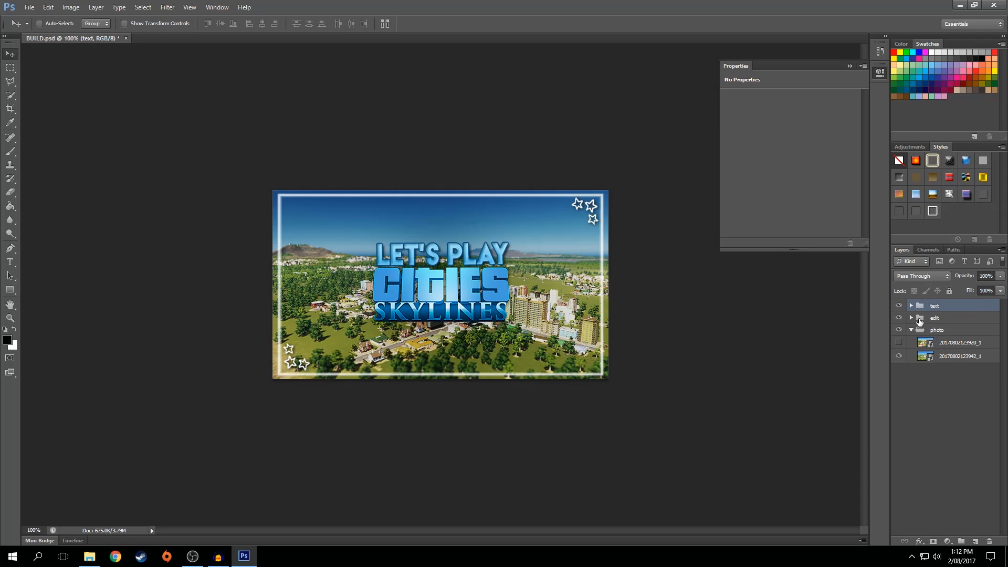
left_click(912, 318)
left_click(979, 366)
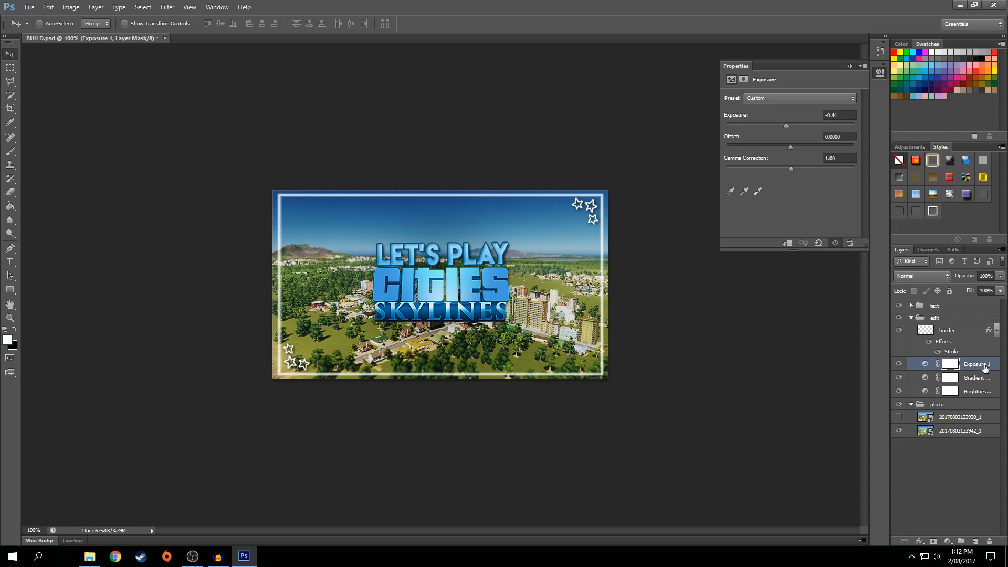
left_click(914, 147)
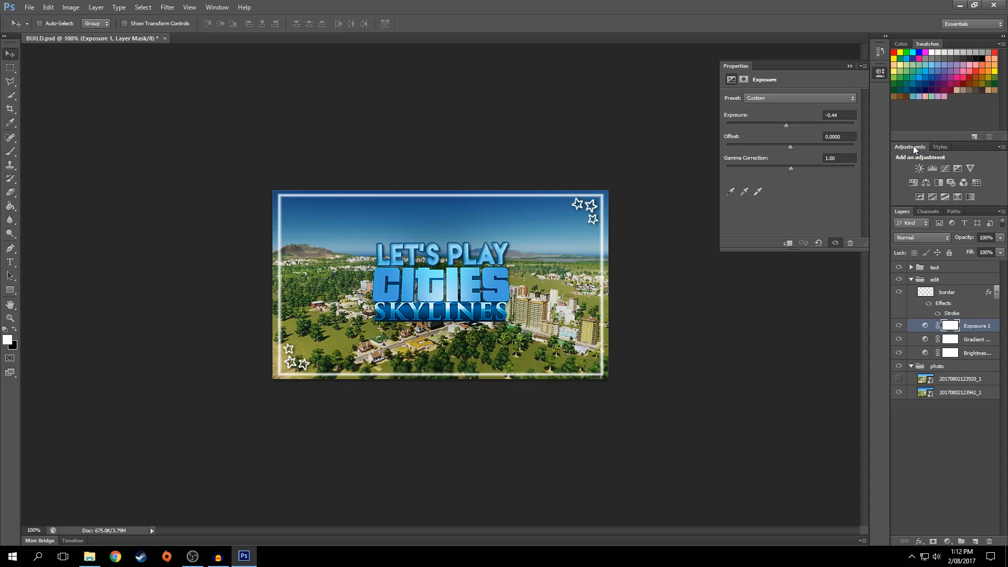
left_click(971, 197)
Apply the Violet, Orange preset to the new Gradient Map, keeping its stop colours.
left_click(743, 102)
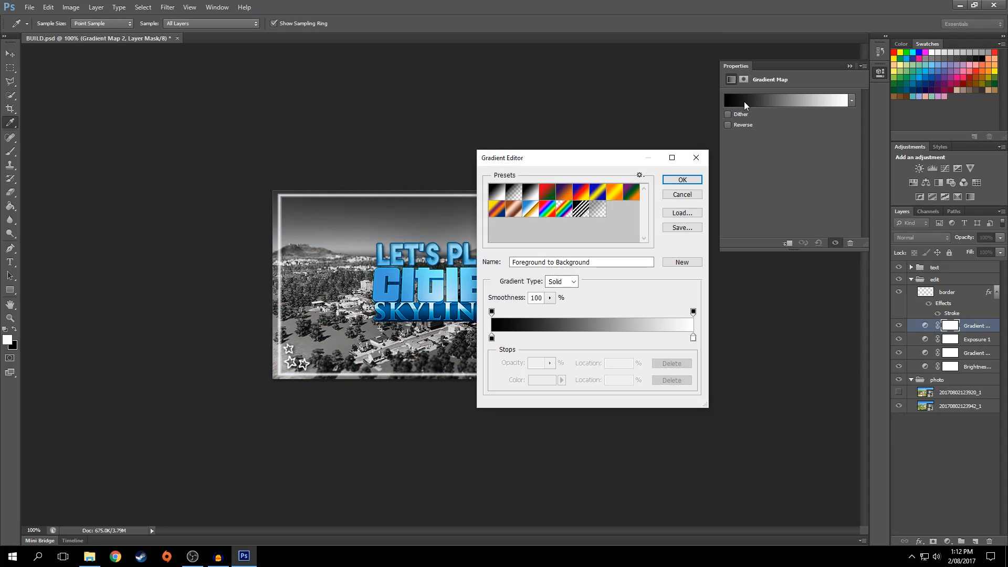
left_click(565, 193)
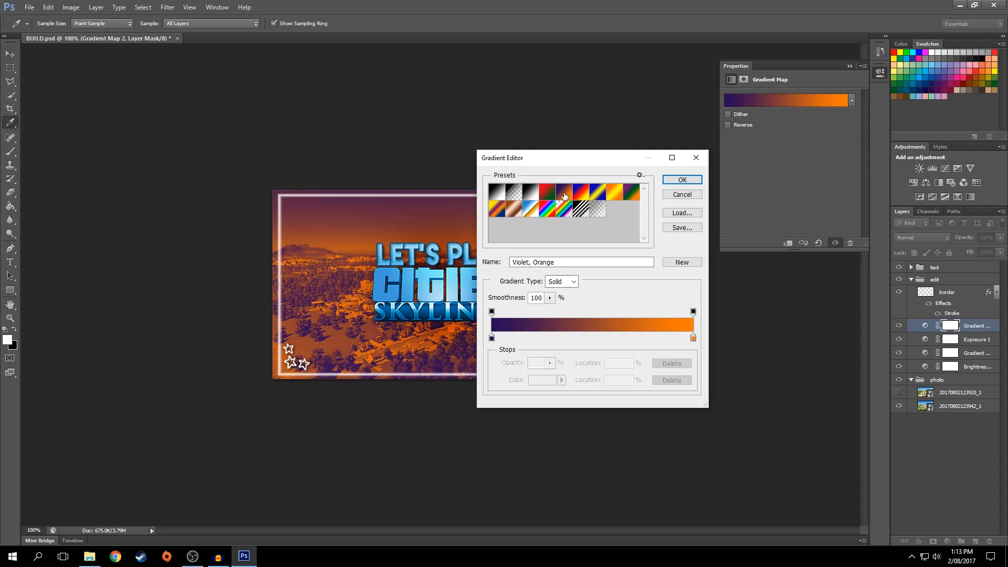
left_click(491, 339)
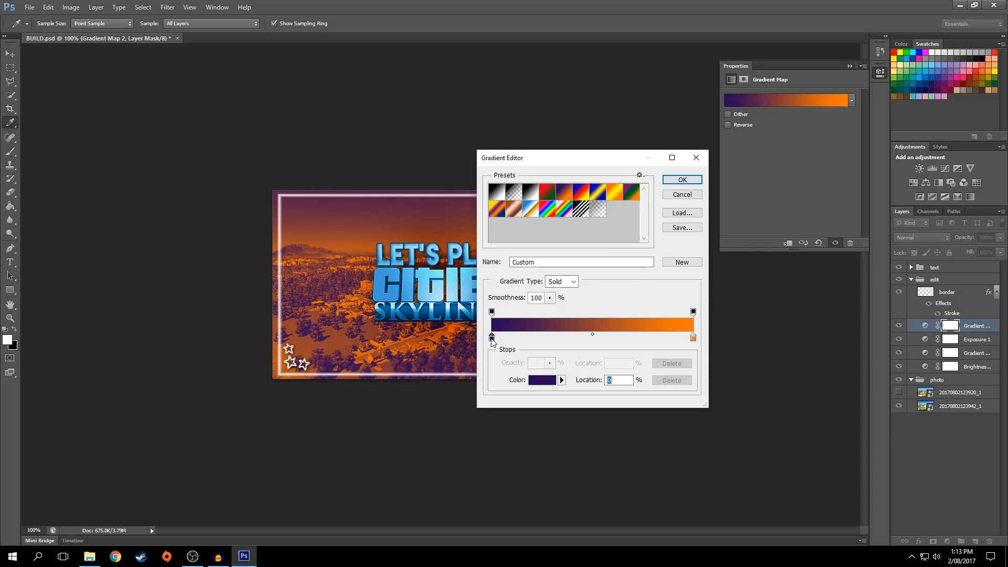
double_click(492, 339)
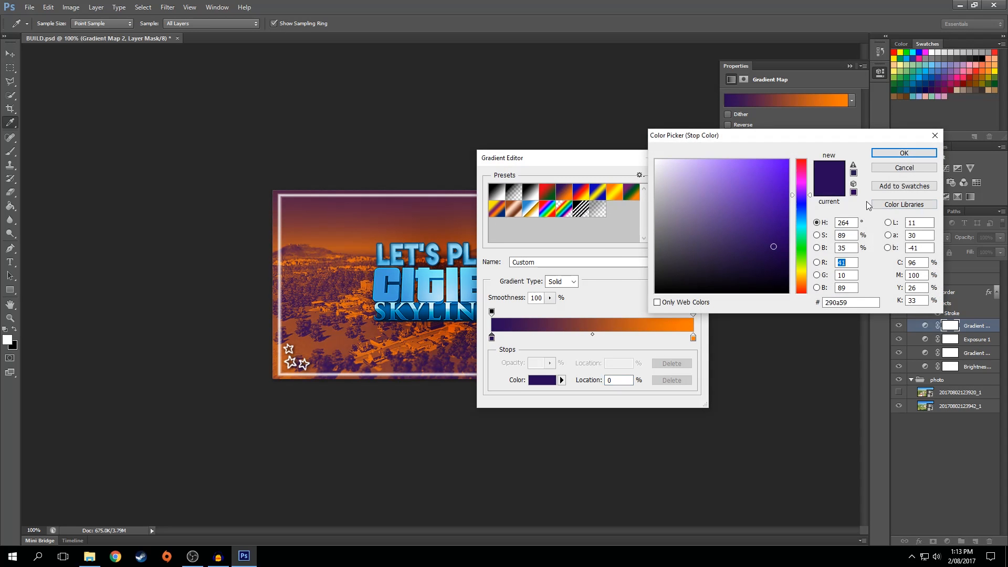
left_click(905, 153)
left_click(681, 180)
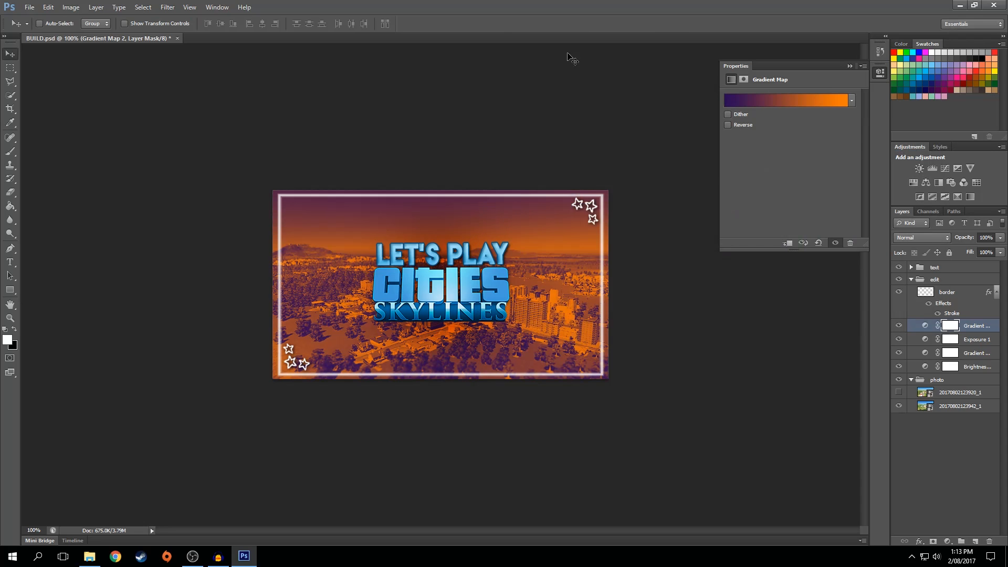
Go through the blend modes for the new Gradient Map layer and set it to Screen.
left_click(919, 237)
left_click(918, 249)
key("Down")
key("Down")
key("Down")
key("Down")
key("Down")
key("Down")
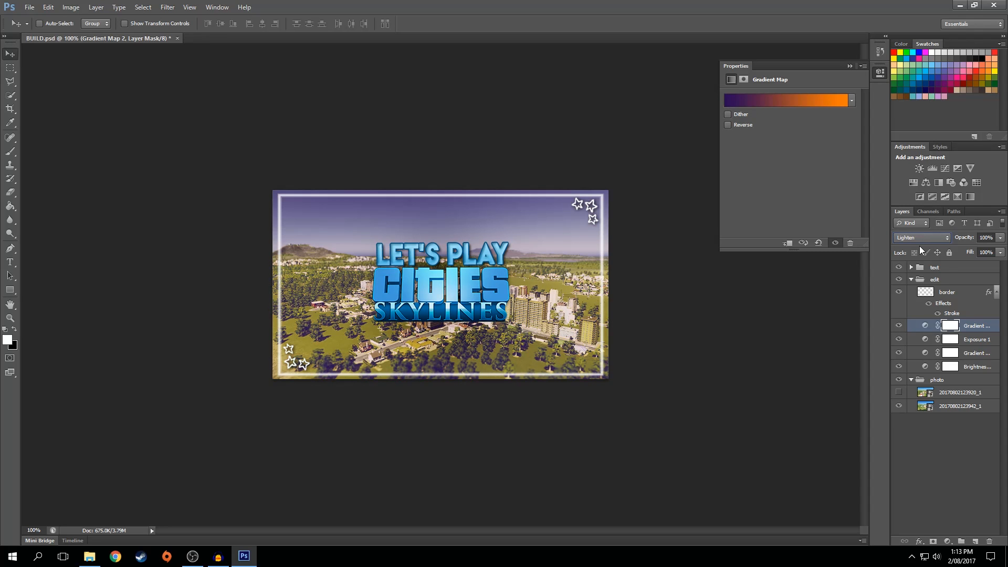
key("Down")
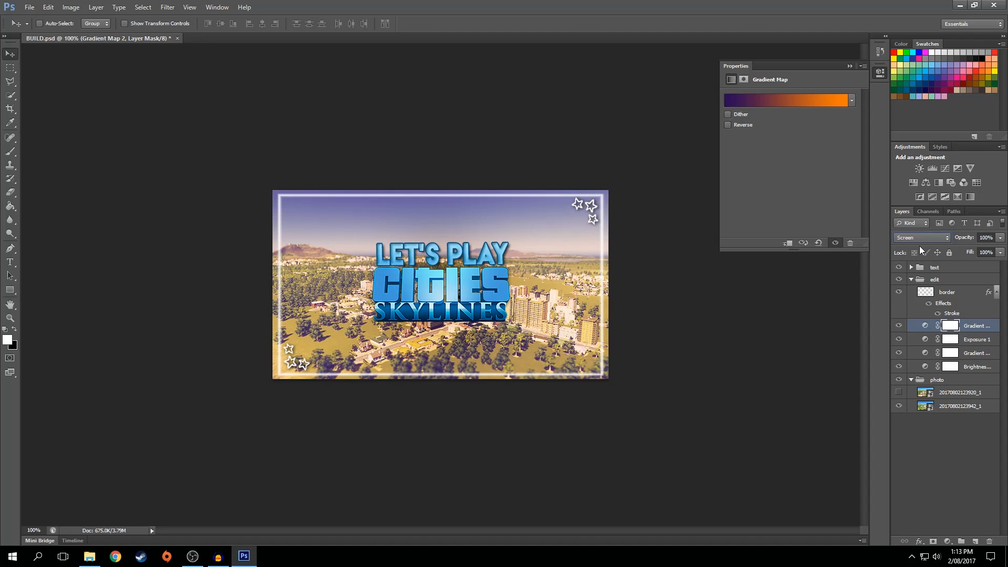
Lower the violet-orange Gradient Map layer's opacity to about 70% and deselect the layer.
left_click(1001, 239)
left_click(979, 248)
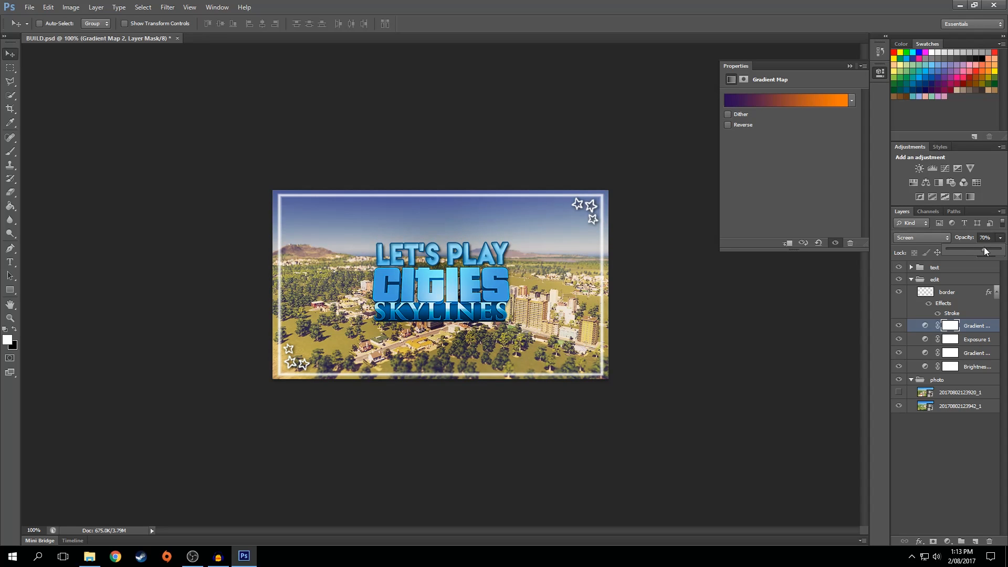
left_click(954, 453)
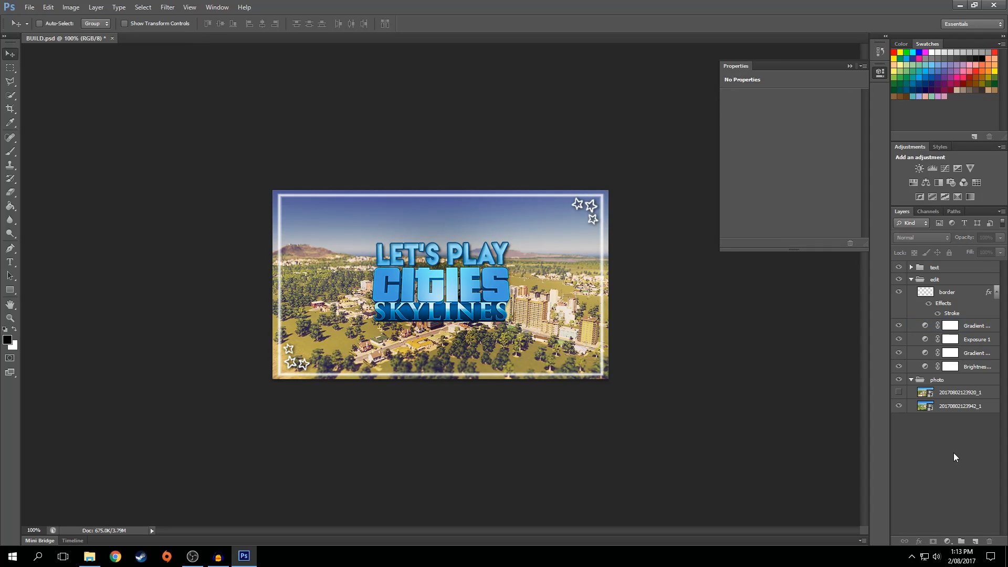
left_click(900, 353)
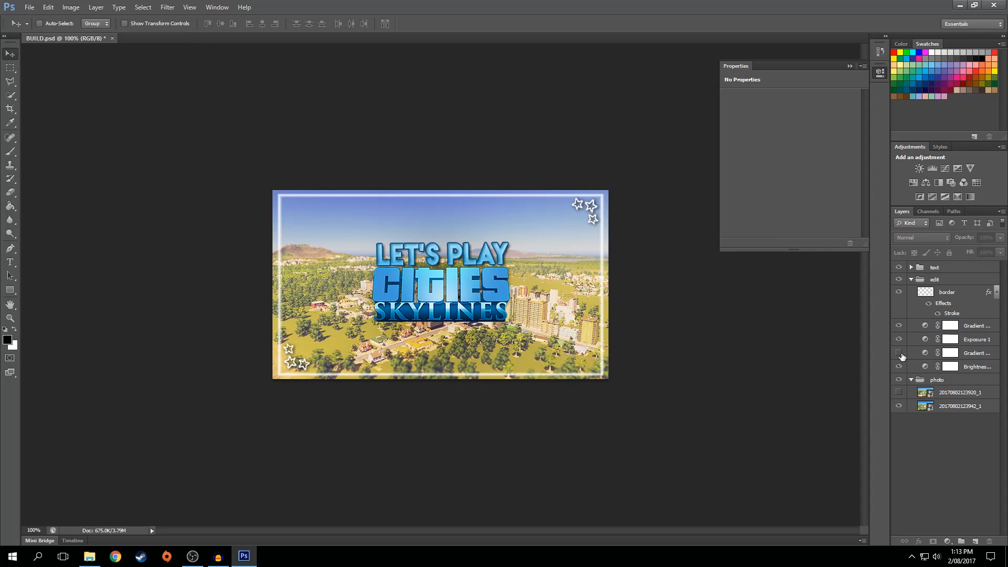
left_click(899, 353)
left_click(900, 353)
left_click(900, 353)
left_click(899, 366)
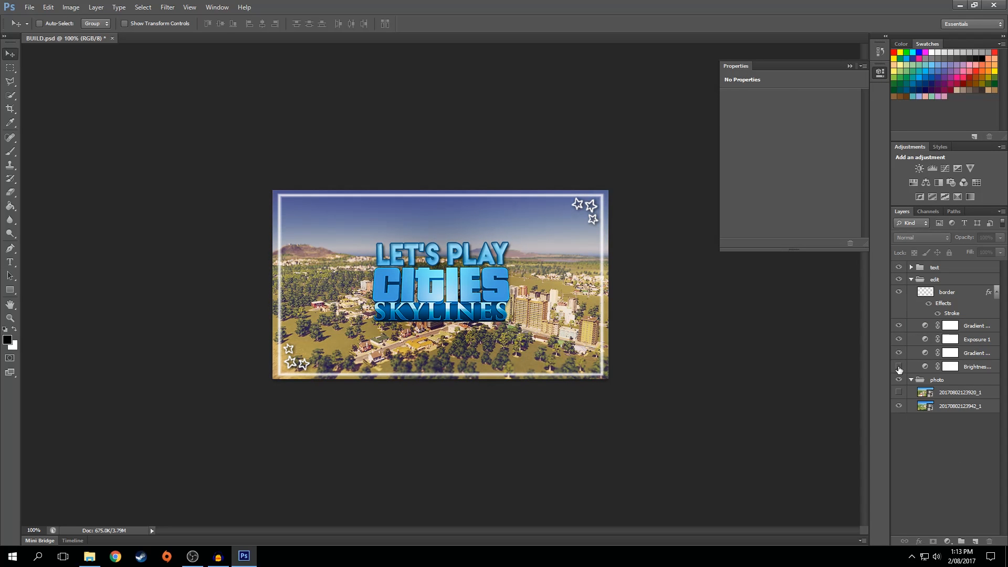
left_click(898, 340)
left_click(899, 339)
left_click(899, 393)
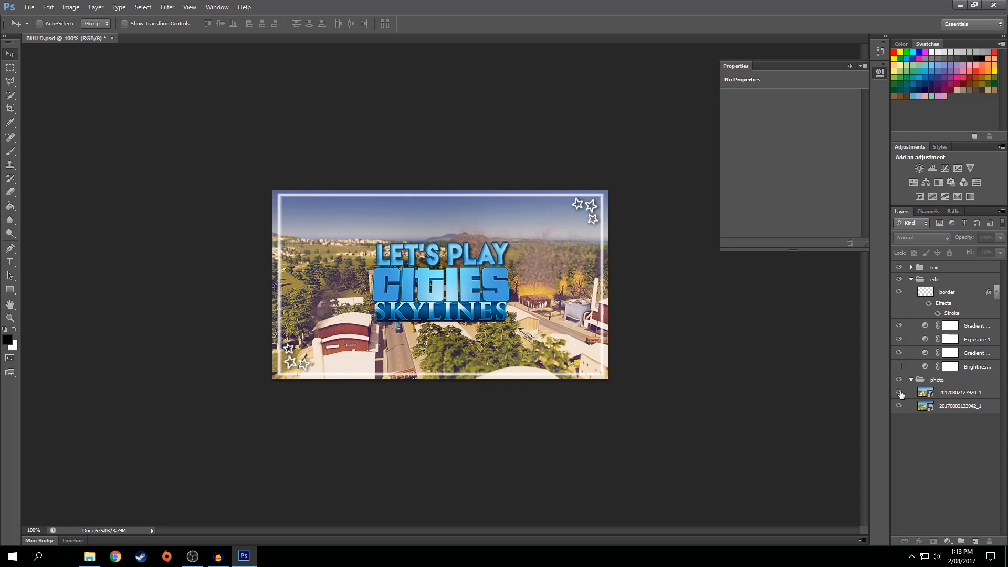
left_click(899, 392)
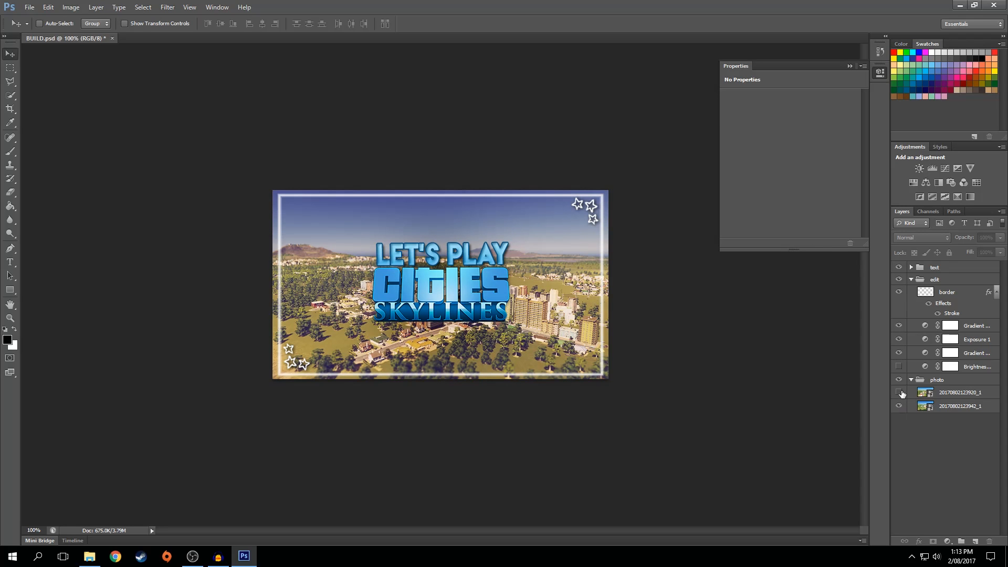
left_click(959, 407)
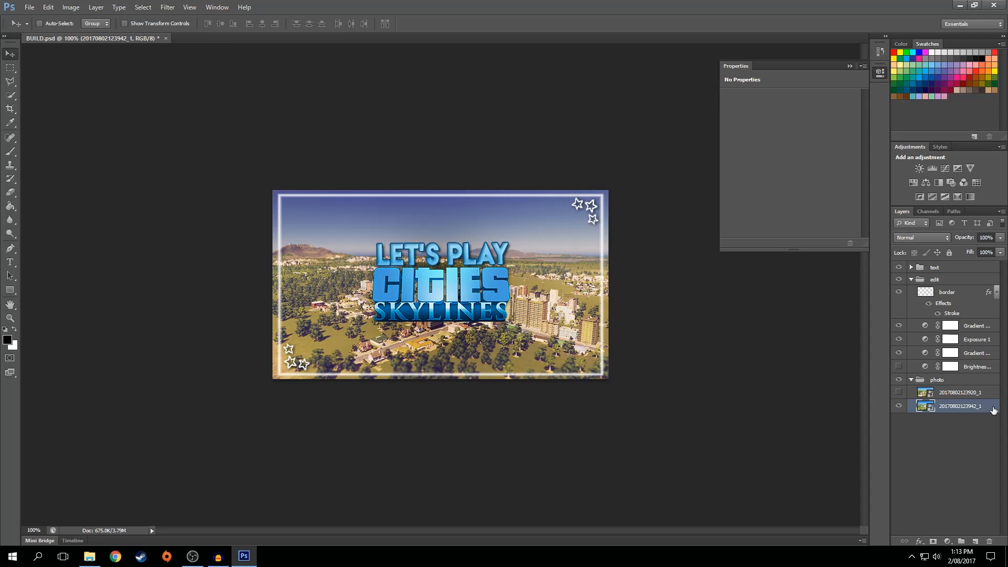
left_click(168, 7)
mouse_move(272, 155)
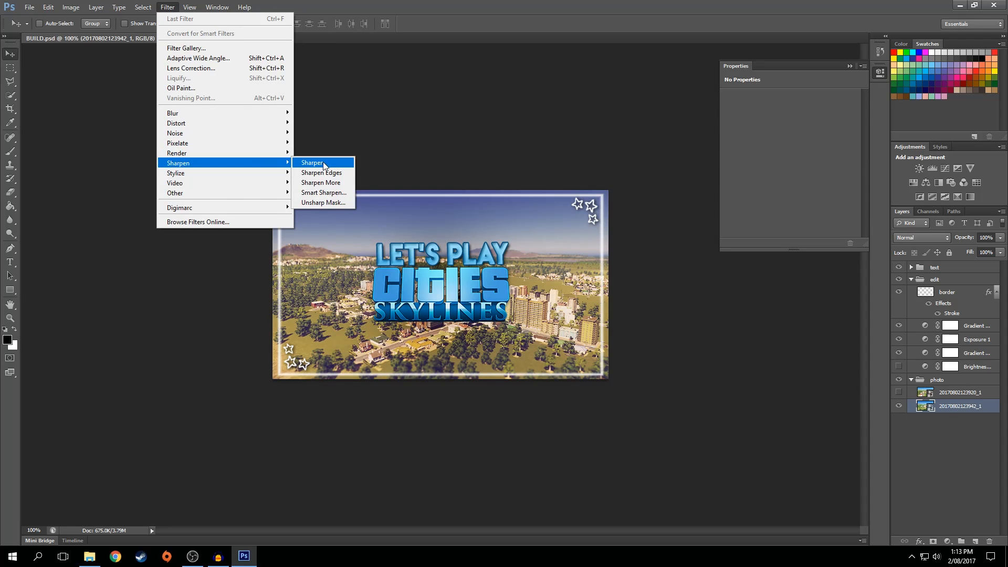
left_click(332, 194)
left_click_drag(270, 64, 277, 40)
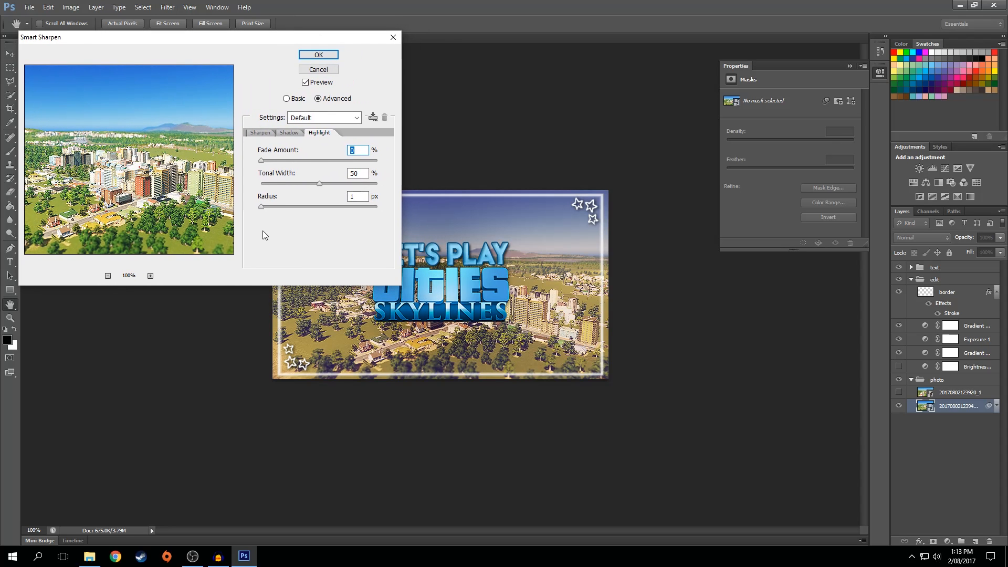
left_click_drag(319, 44, 310, 14)
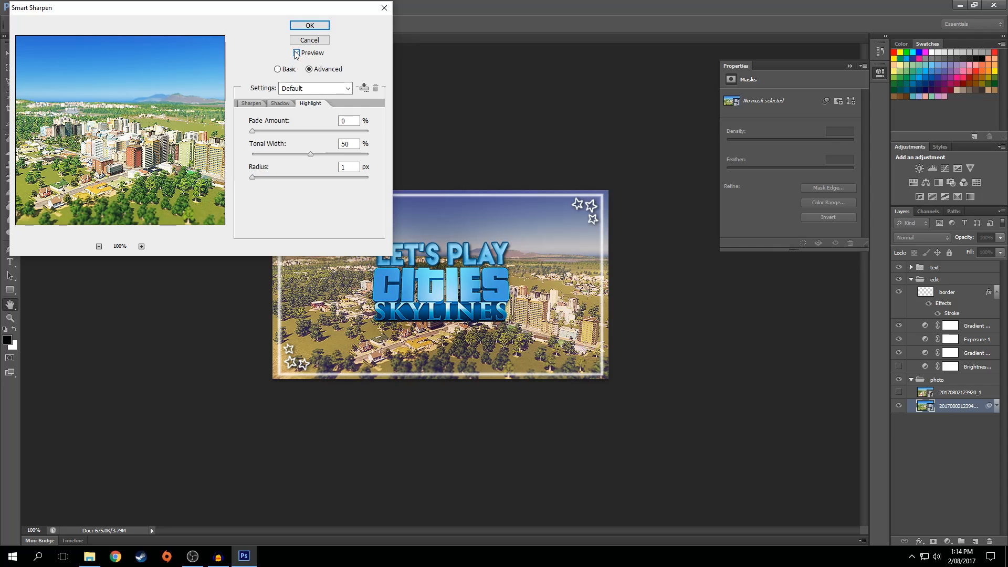
left_click(310, 25)
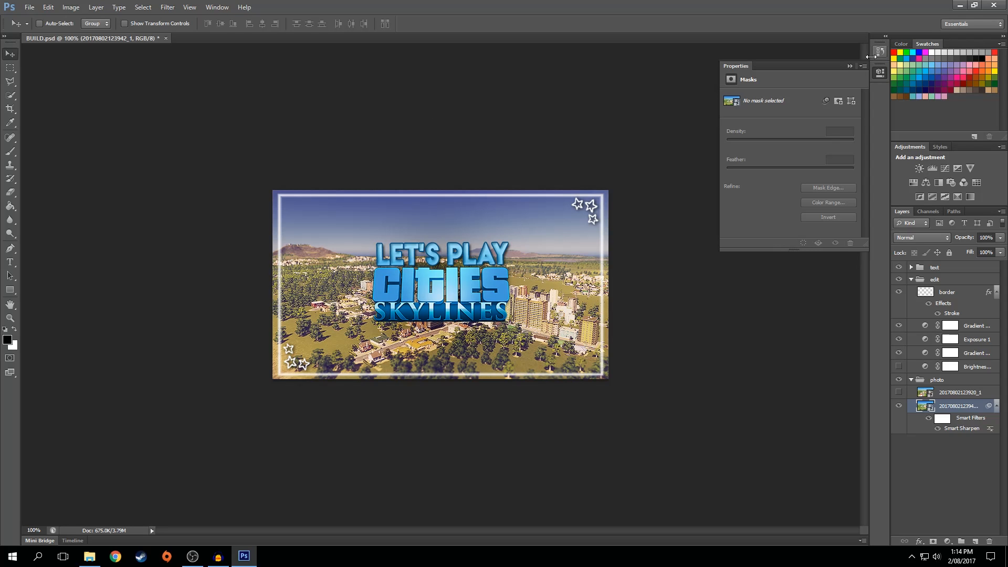
left_click(850, 66)
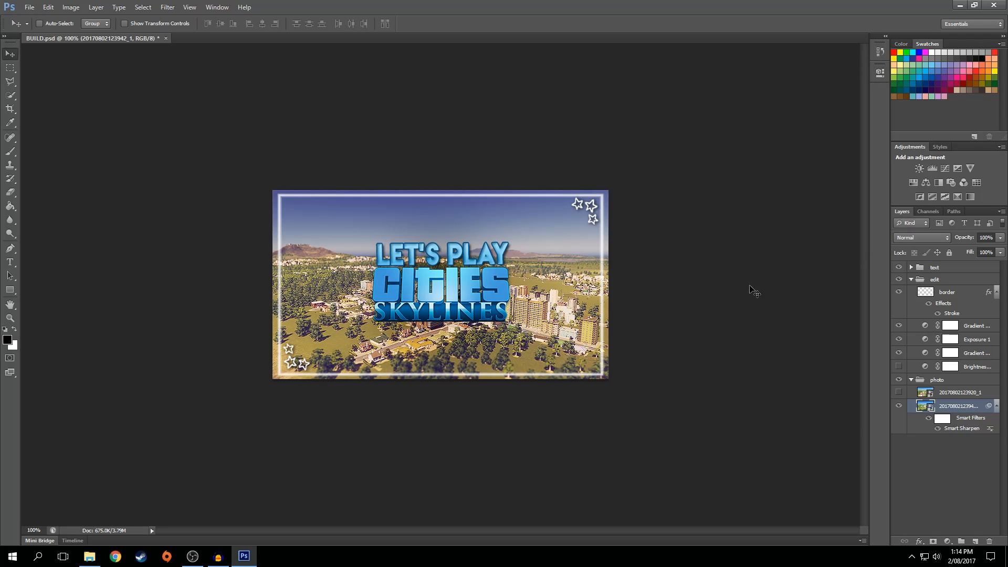
Inspect the whole thumbnail at a reduced size and expand the text group.
scroll(712, 272, "down", 5)
scroll(709, 278, "down", 1)
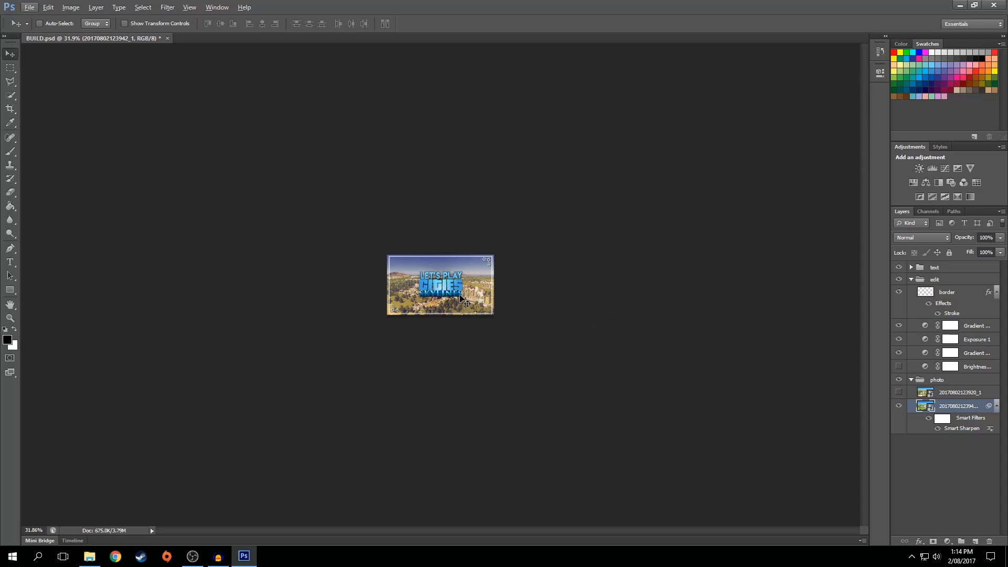
scroll(588, 307, "up", 12)
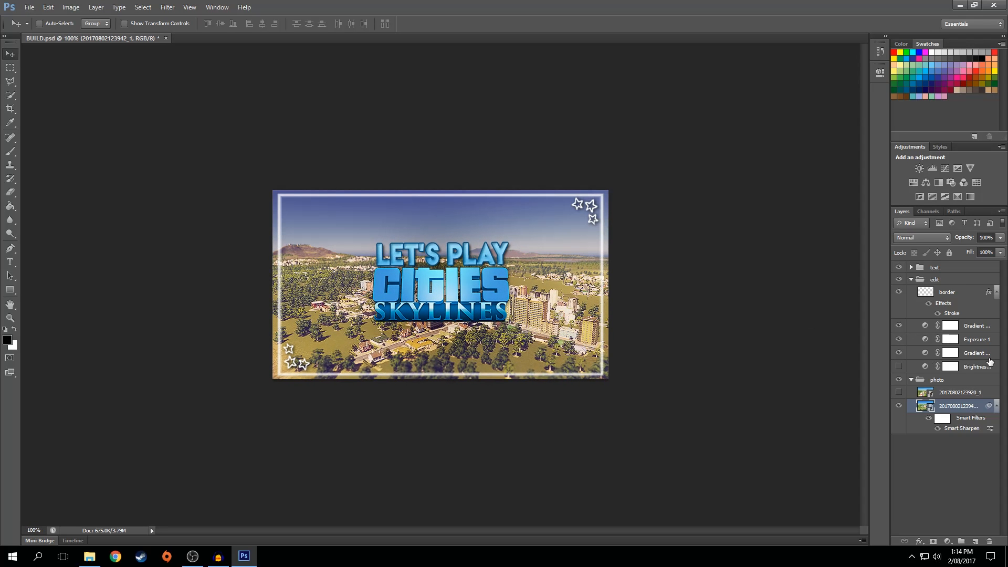
left_click(912, 268)
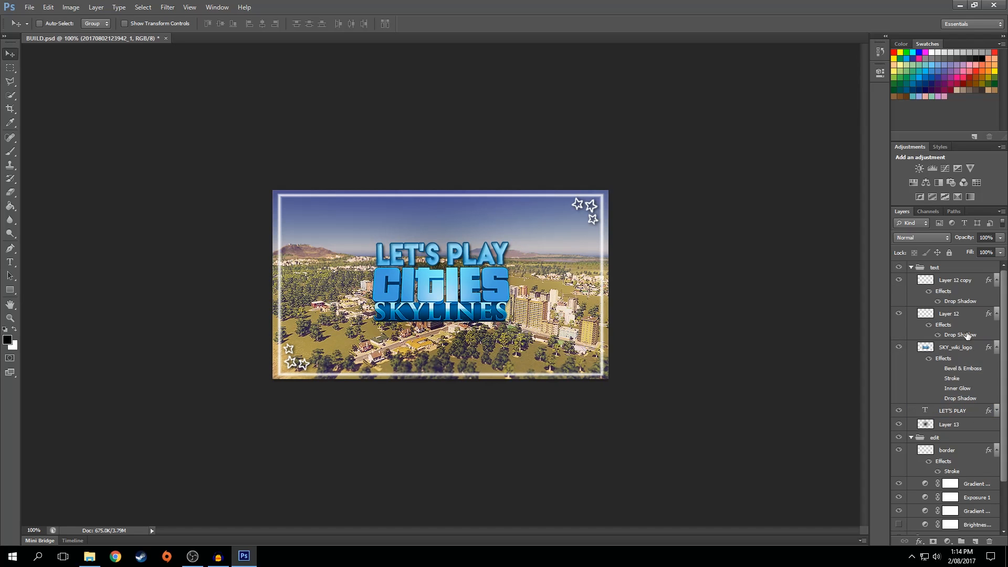
left_click(961, 425)
left_click(963, 414, "shift")
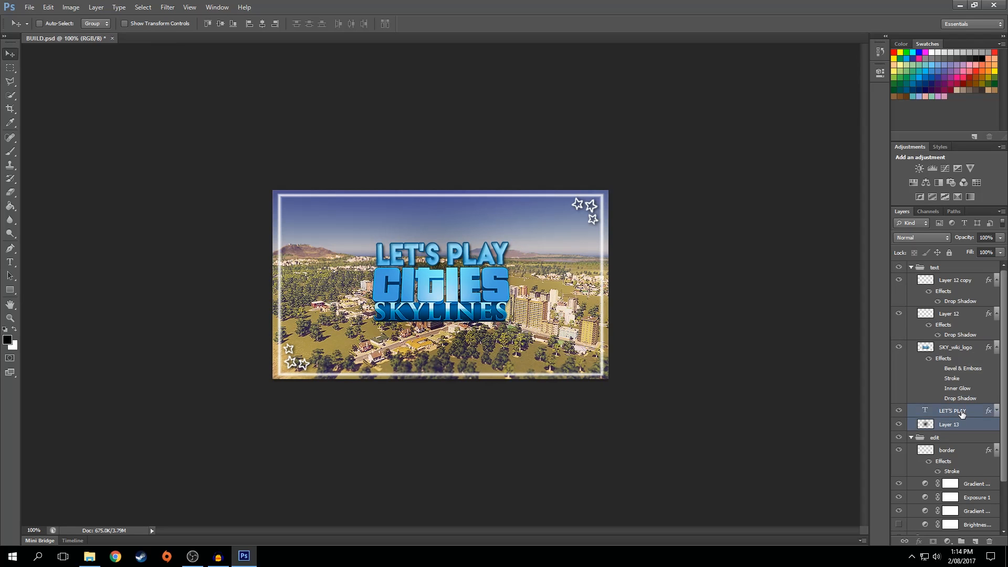
key("ctrl+t")
left_click_drag(569, 190, 596, 179)
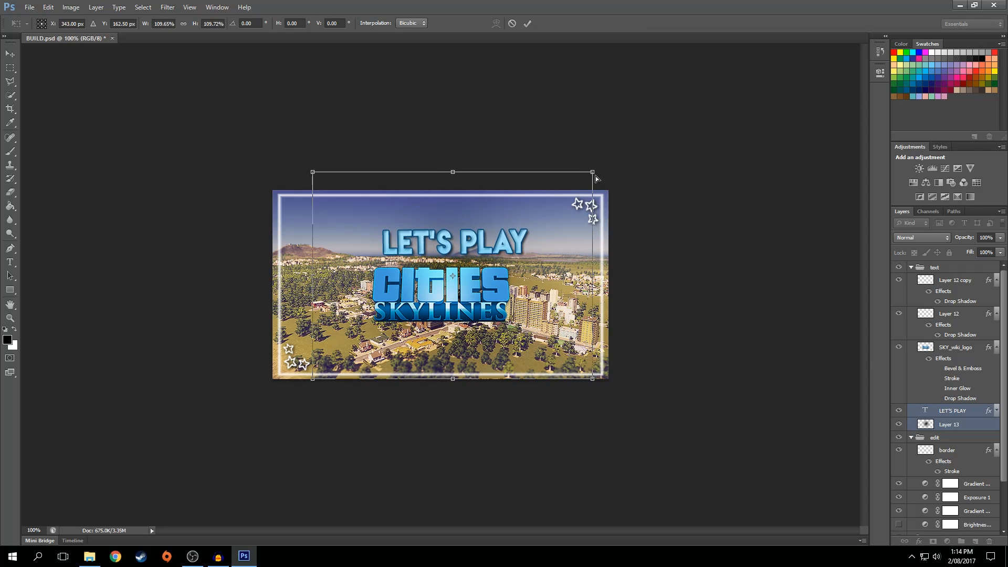
key("ctrl+z")
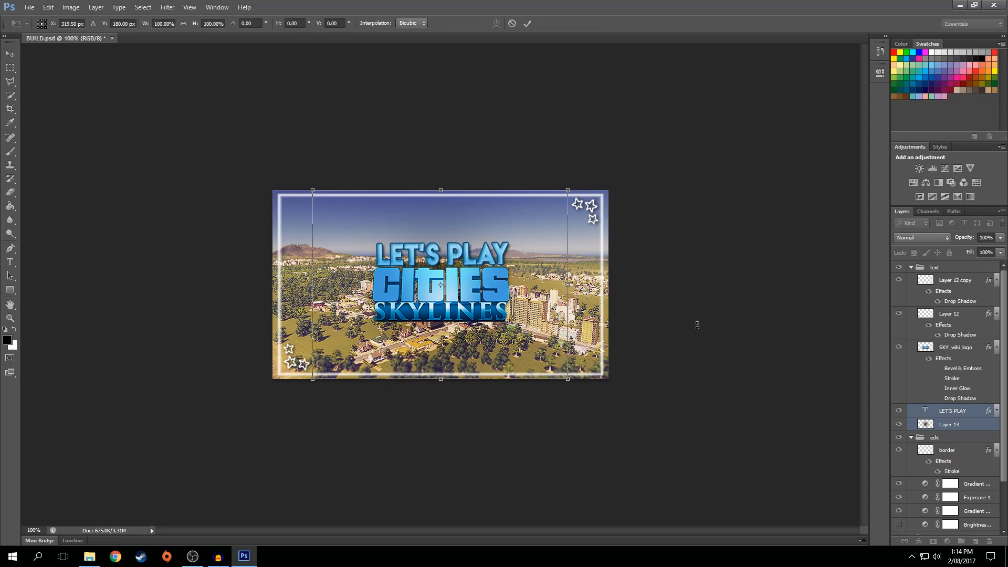
left_click(525, 26)
Scale the LET'S PLAY text and the SKY_wiki_logo layer together to about 116% and recentre them on the thumbnail.
left_click(975, 417, "ctrl")
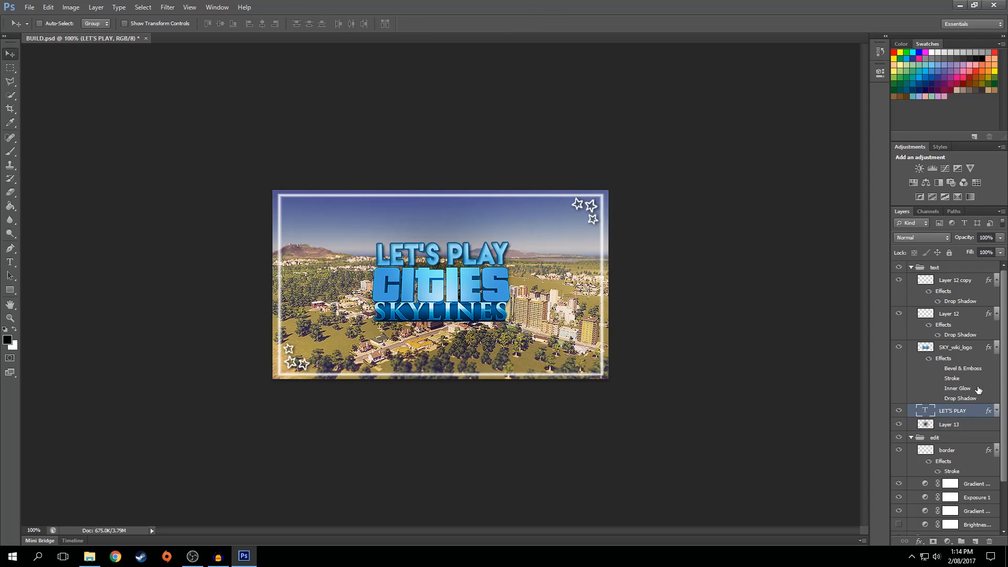
left_click(974, 351, "ctrl")
key("ctrl+t")
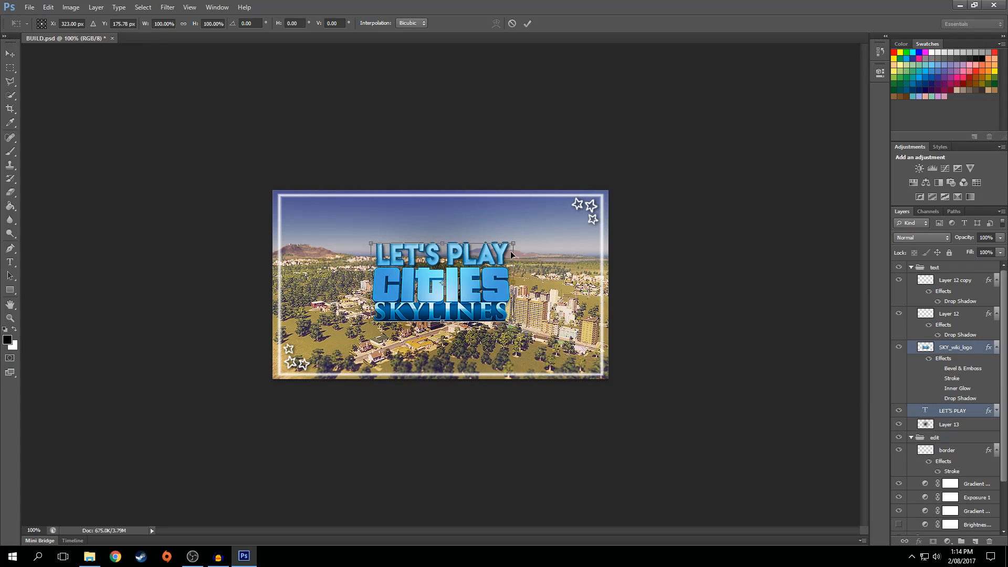
left_click_drag(513, 243, 537, 230)
left_click_drag(491, 277, 474, 278)
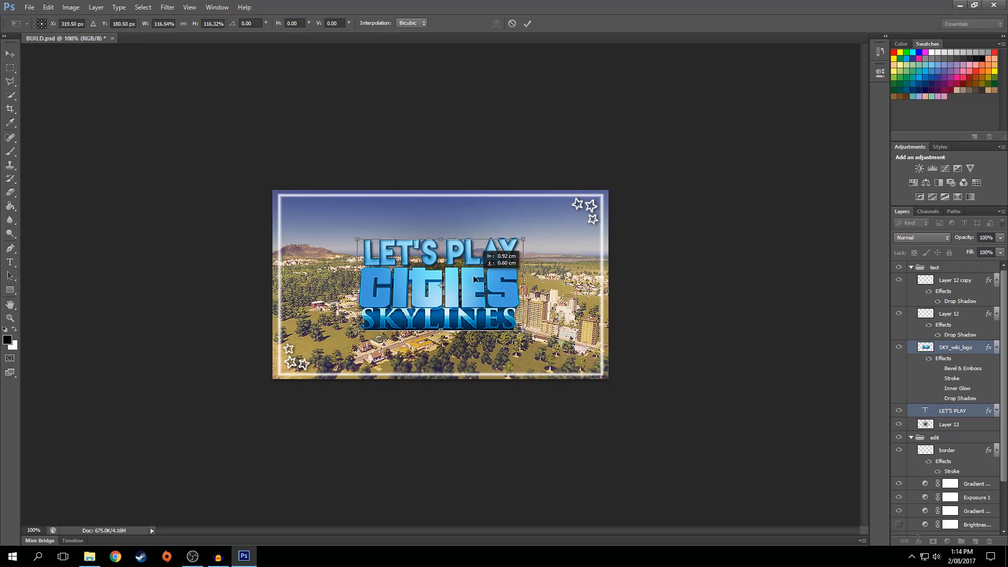
left_click(527, 23)
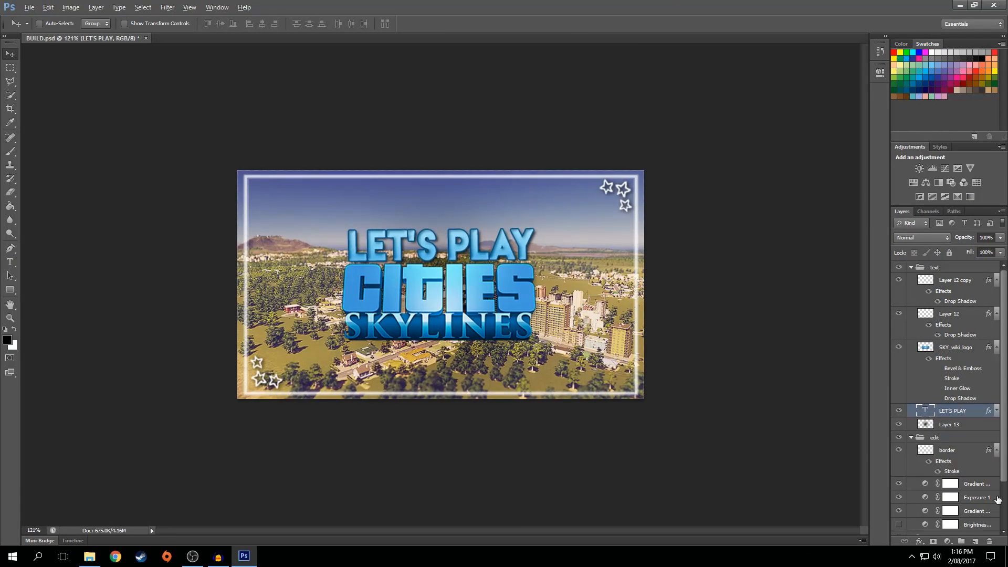
Hide the LET'S PLAY text and the SKY_wiki_logo layer to view the bare background, and show both again.
left_click(899, 410)
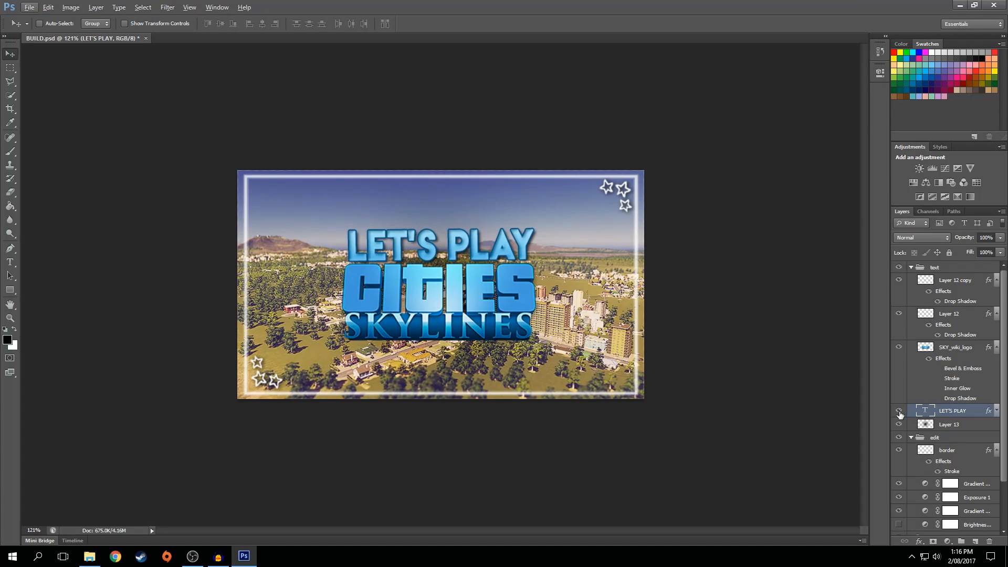
left_click(899, 347)
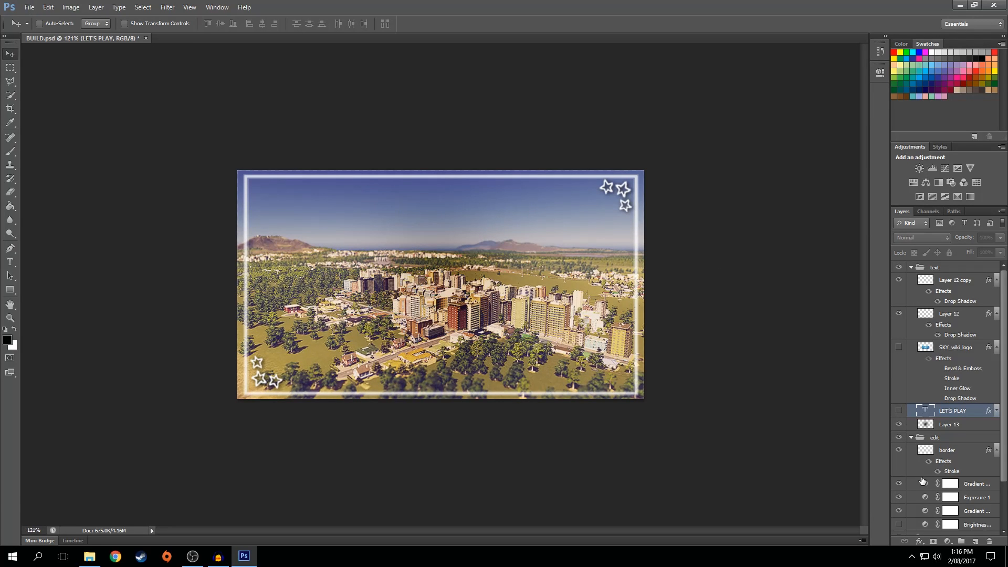
left_click(899, 411)
left_click(899, 347)
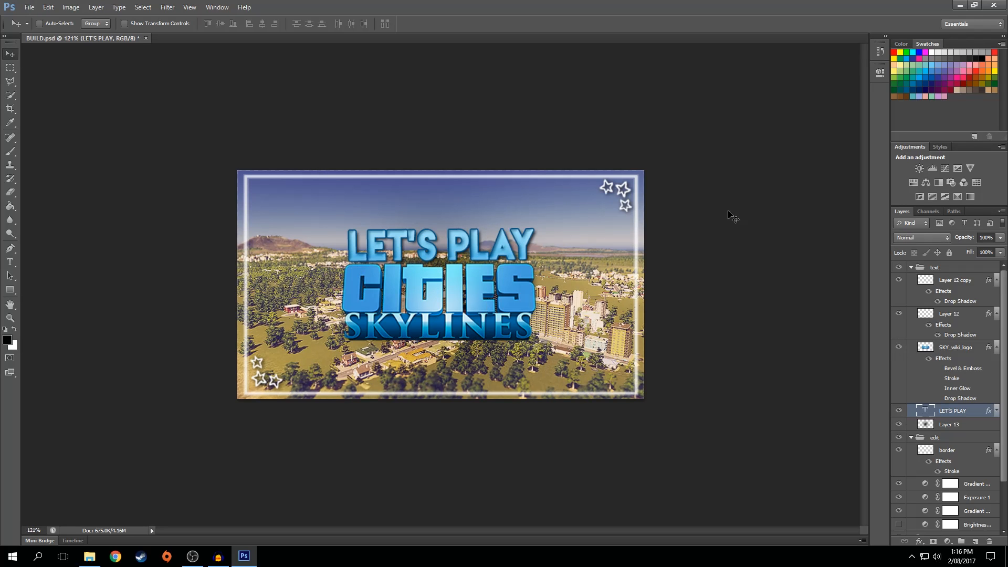
Hide the SKY_wiki_logo layer and add the text CITIES SKYLINES in Lemon/Milk, broken over two lines.
left_click(899, 348)
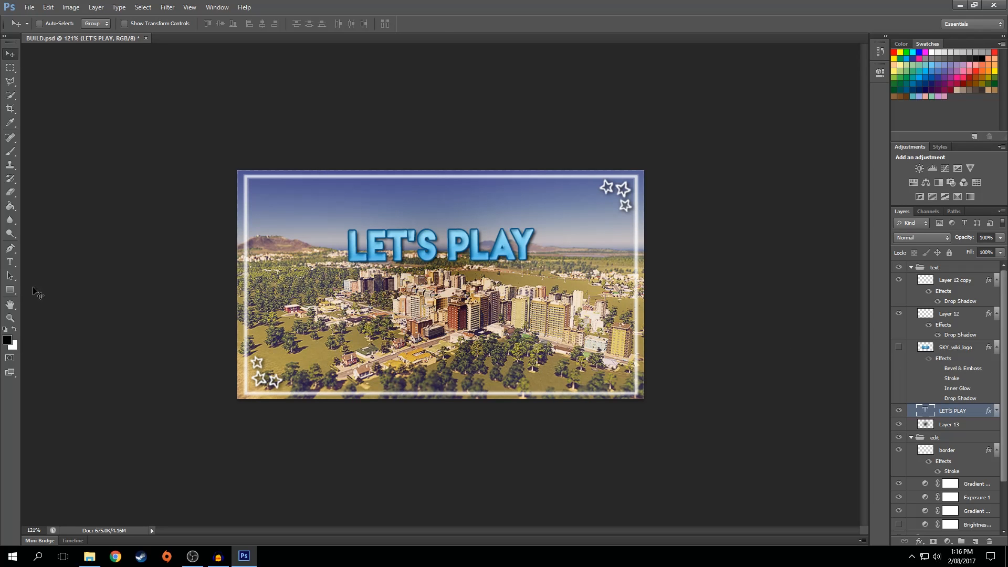
left_click(10, 262)
left_click(365, 275)
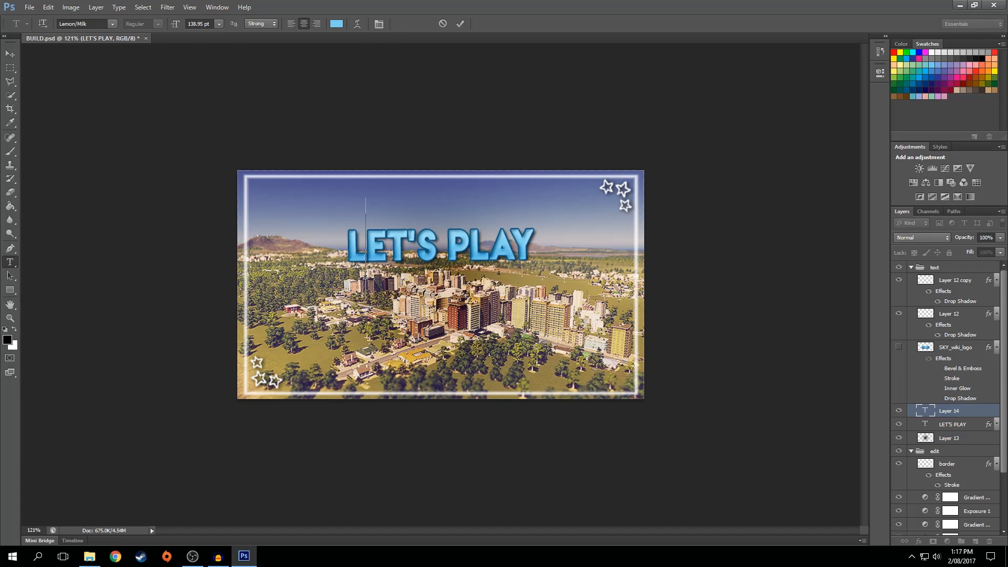
type("CITIES")
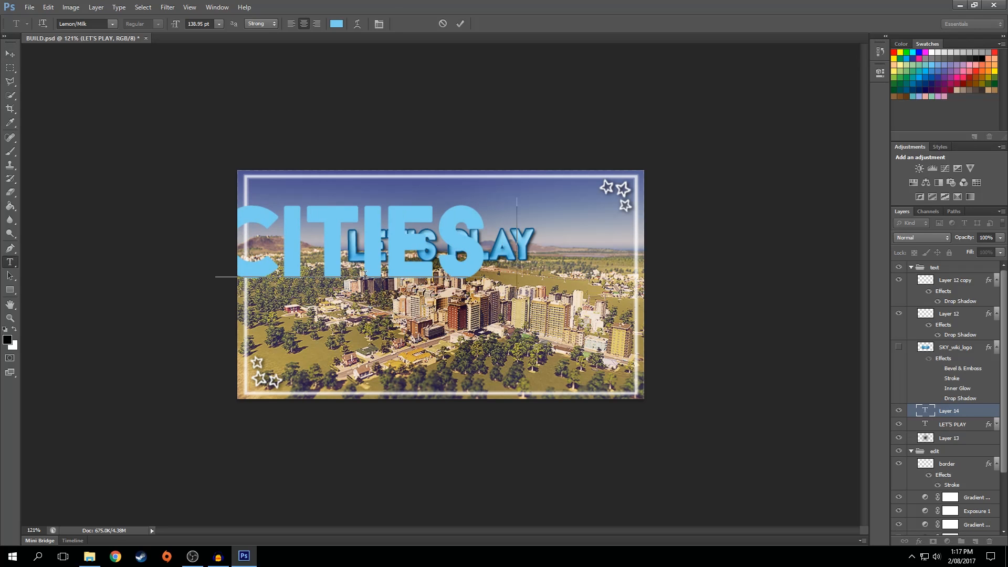
type(" SKYLIN")
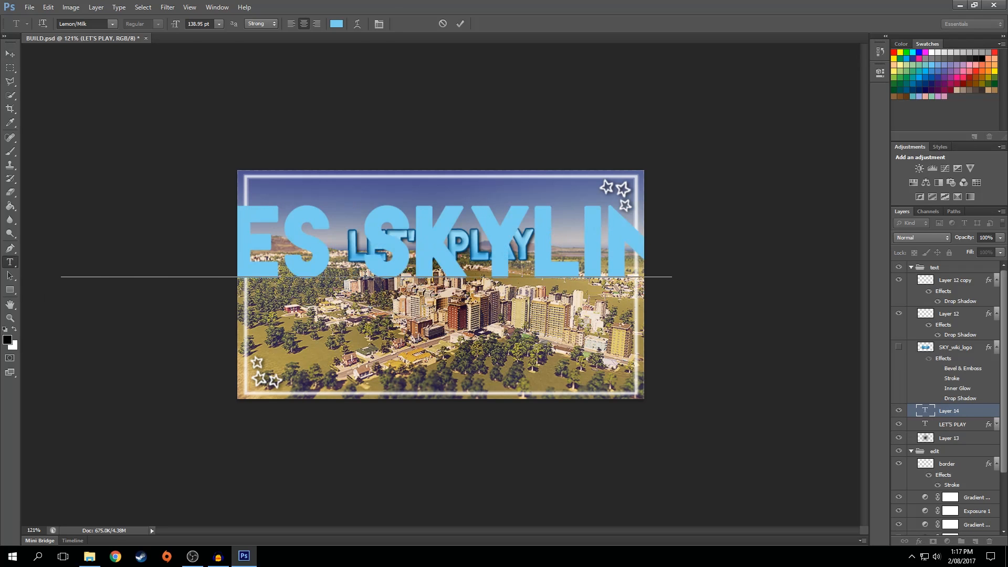
type("E")
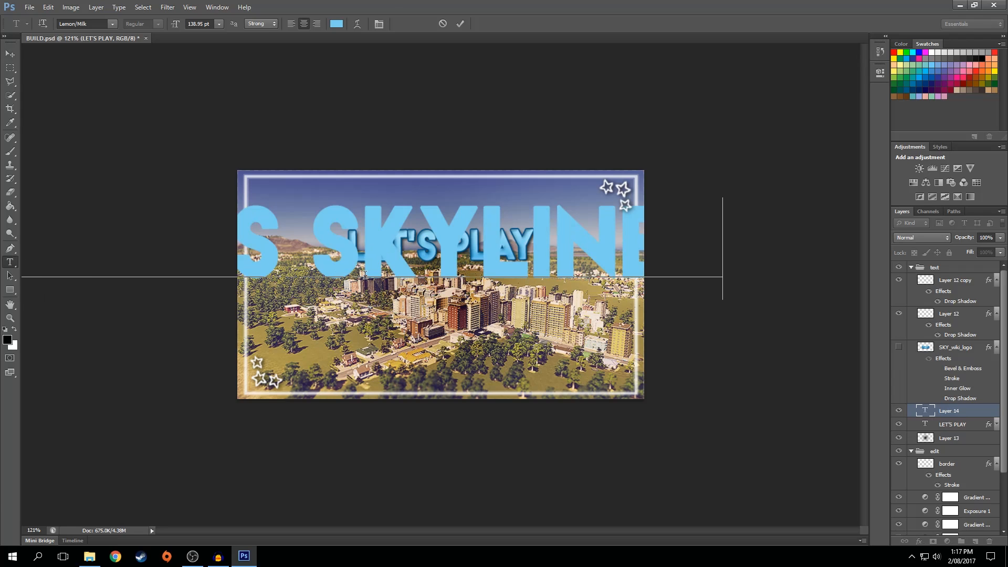
left_click(309, 237)
key("Return")
left_click(460, 24)
Try to scale the CITIES SKYLINES text to about 70% and place it directly below LET'S PLAY.
left_click(10, 53)
left_click_drag(404, 296, 476, 329)
key("ctrl+t")
left_click_drag(651, 233, 592, 261)
left_click_drag(461, 348, 489, 303)
left_click_drag(619, 221, 556, 248)
left_click_drag(419, 329, 460, 339)
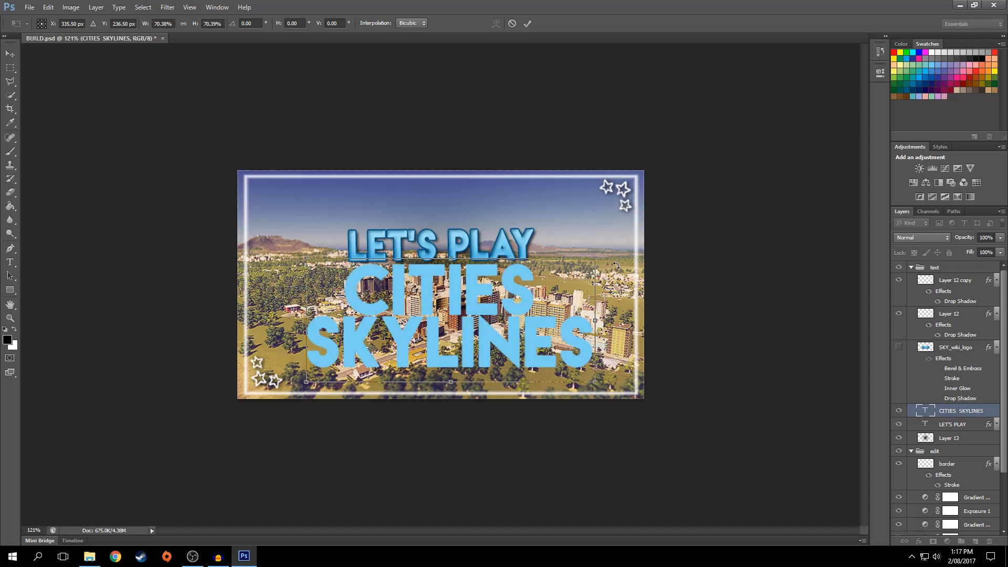
left_click(513, 24)
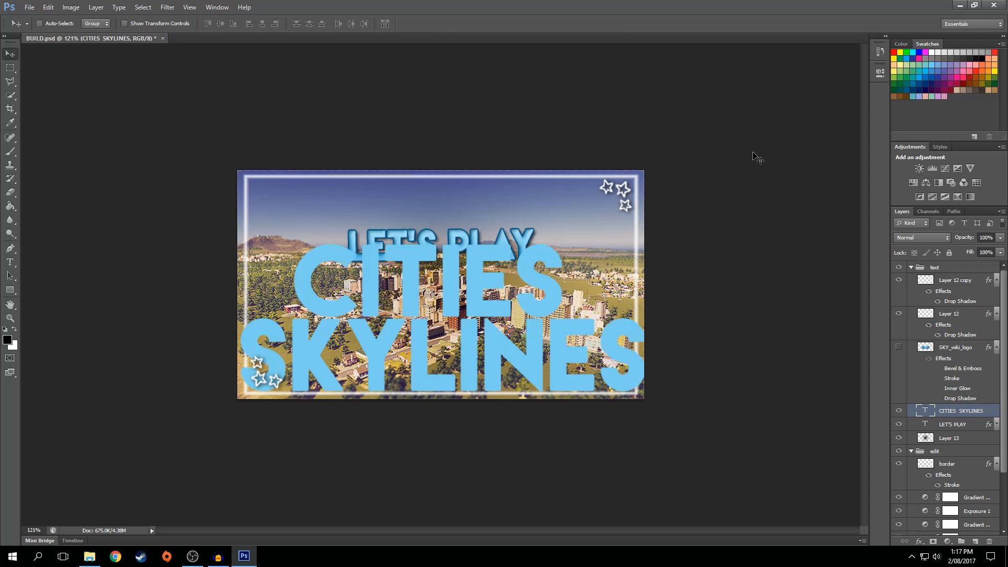
Delete the CITIES SKYLINES text layer and show the SKY_wiki_logo layer again.
left_click(990, 541)
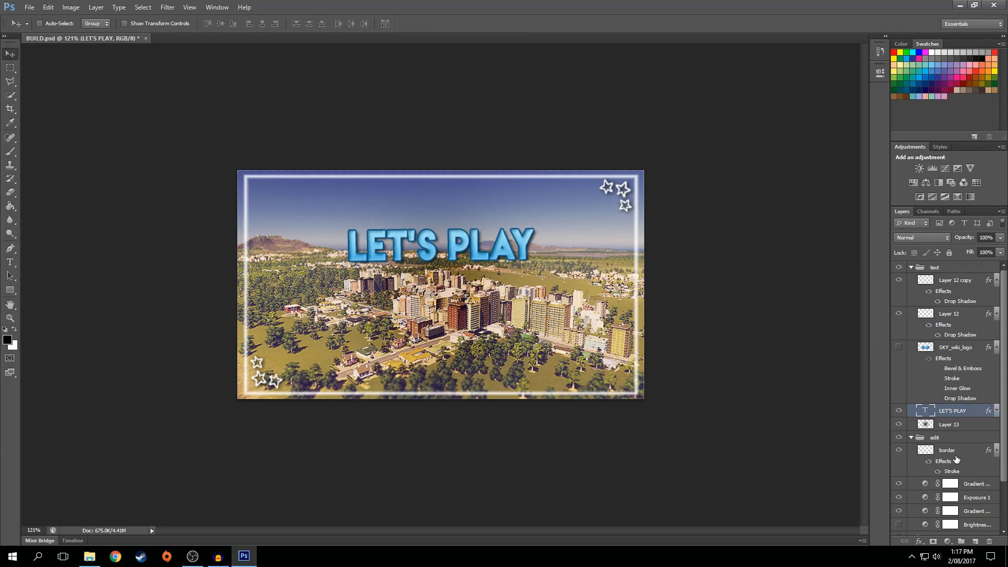
left_click(899, 347)
Add a violet-to-orange Gradient Map adjustment above the SKY_wiki_logo layer and set its blend mode to Screen.
left_click(968, 352)
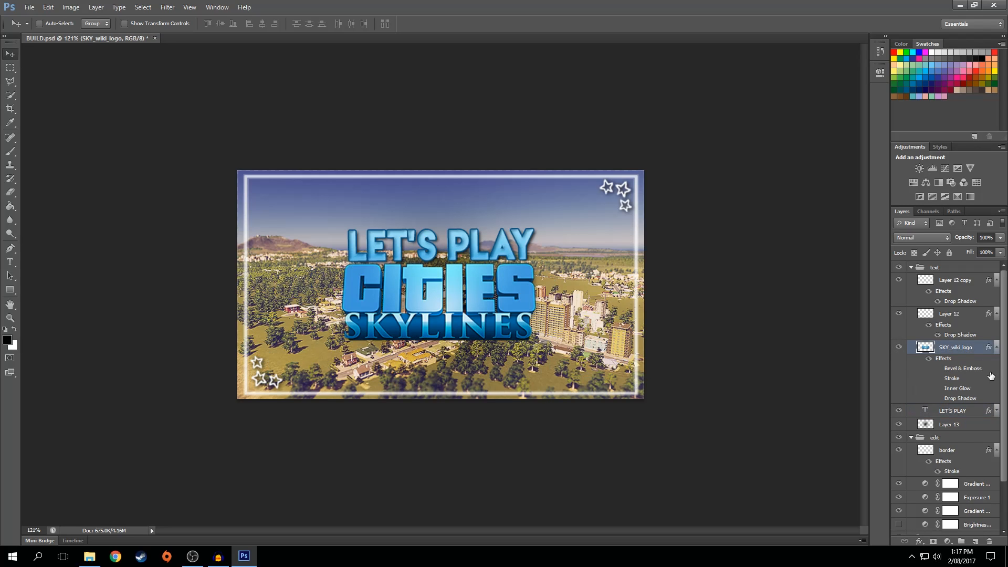
left_click(959, 197)
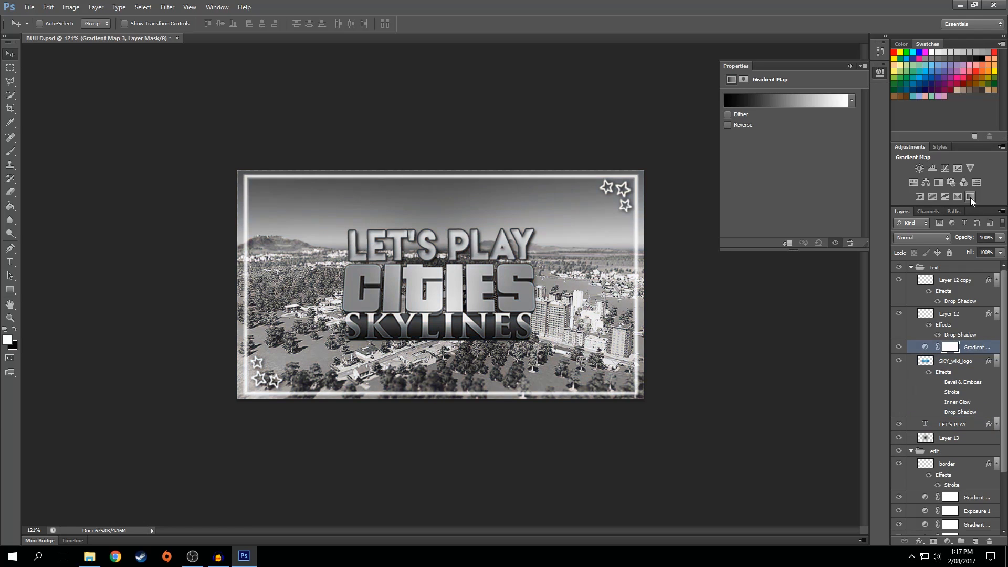
left_click(777, 102)
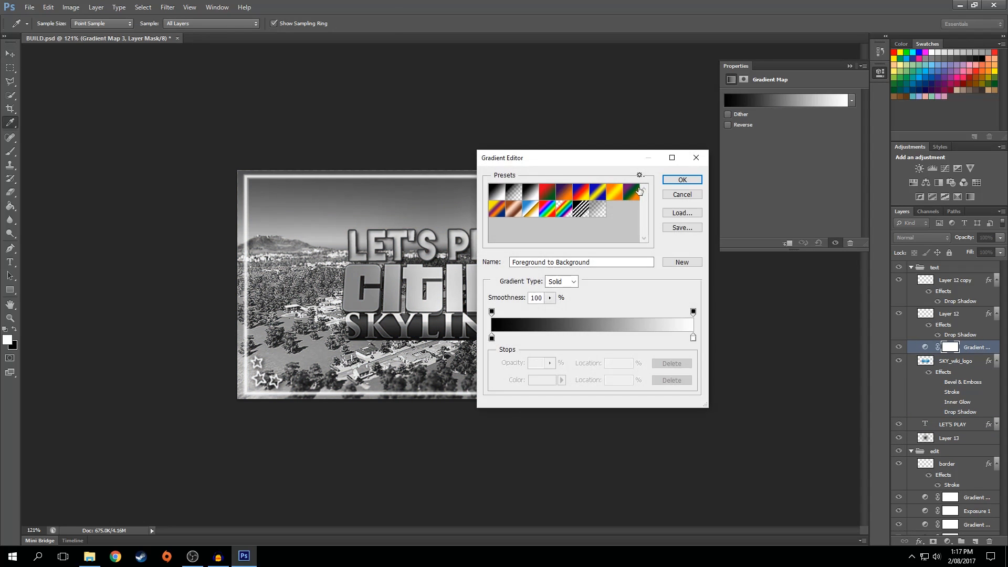
left_click(570, 190)
left_click(685, 180)
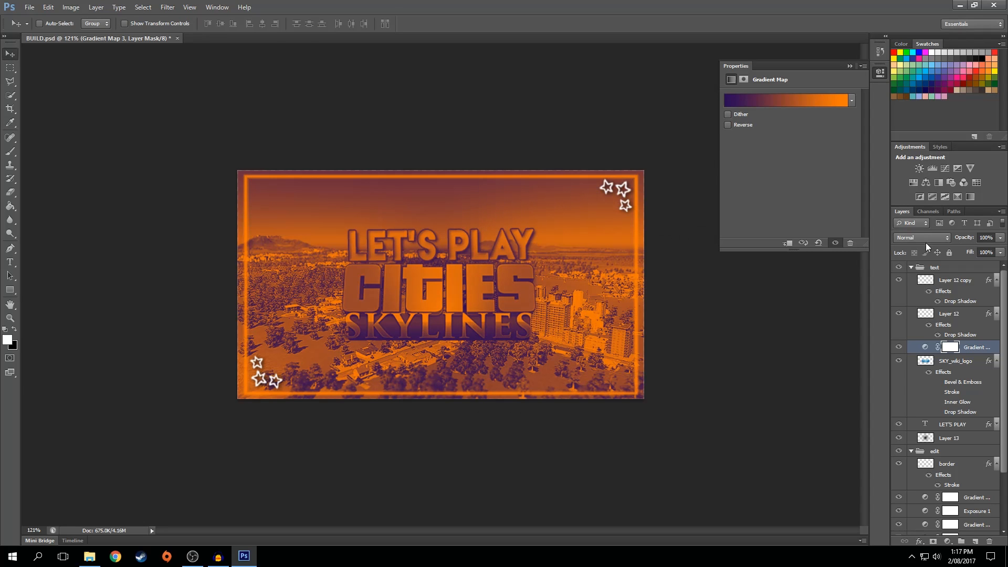
left_click(923, 238)
left_click(917, 337)
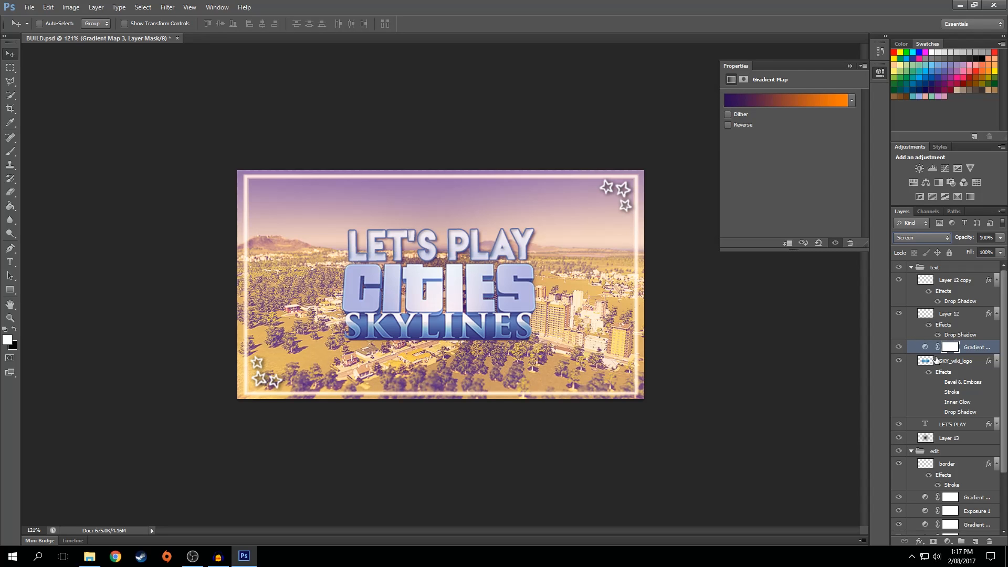
Duplicate the SKY_wiki_logo and LET'S PLAY layers together and hide the two originals.
left_click(914, 362)
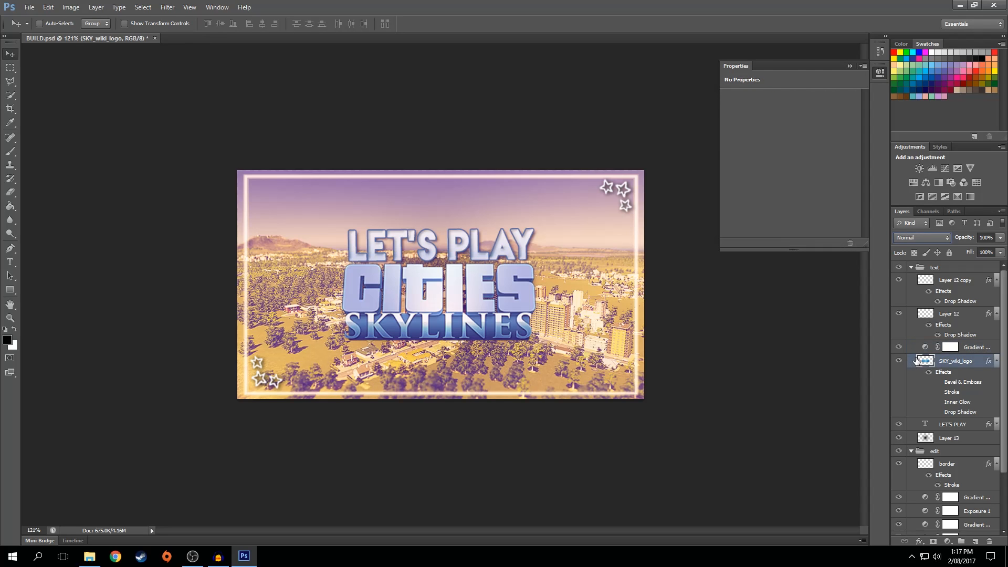
left_click(975, 424, "ctrl")
right_click(974, 426)
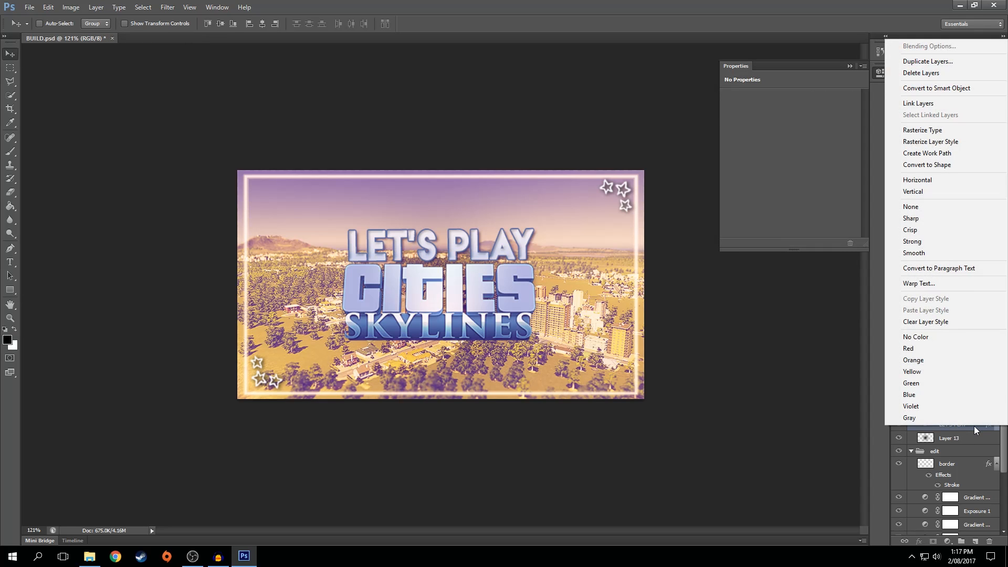
left_click(969, 61)
left_click(595, 173)
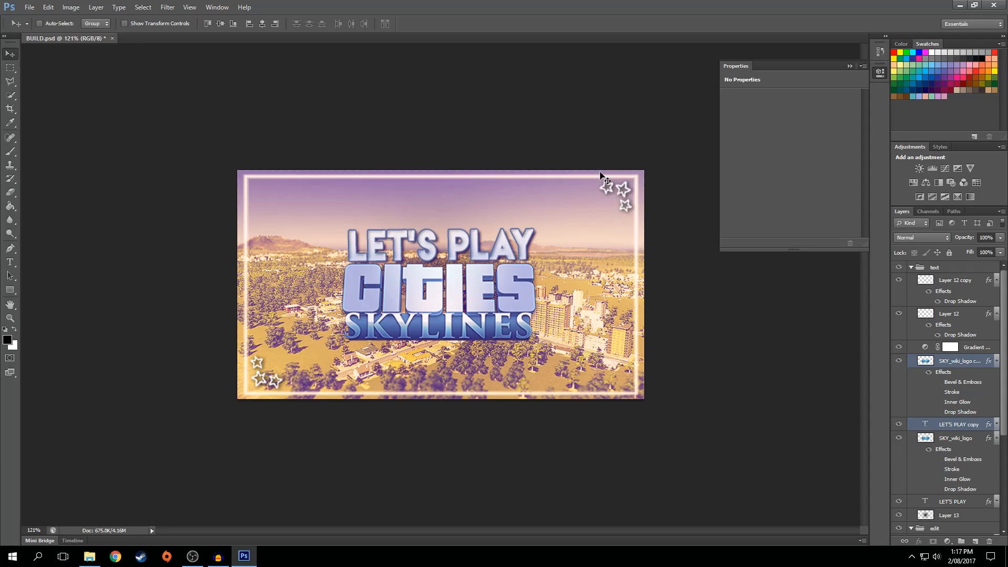
left_click(899, 390)
left_click(898, 453)
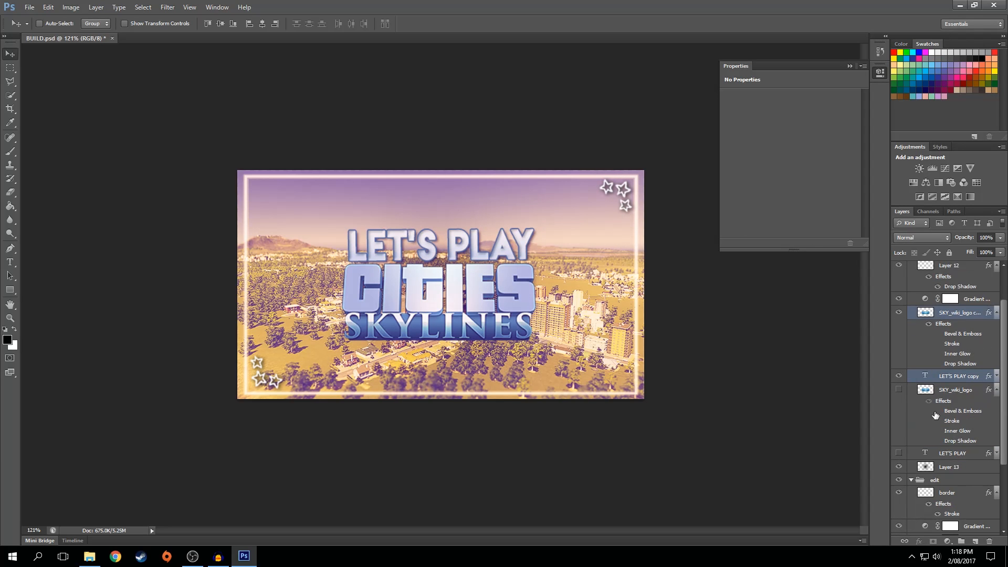
Set the opacity of the new Gradient Map adjustment above the title copies to 70%.
left_click(967, 298)
left_click(967, 377, "shift")
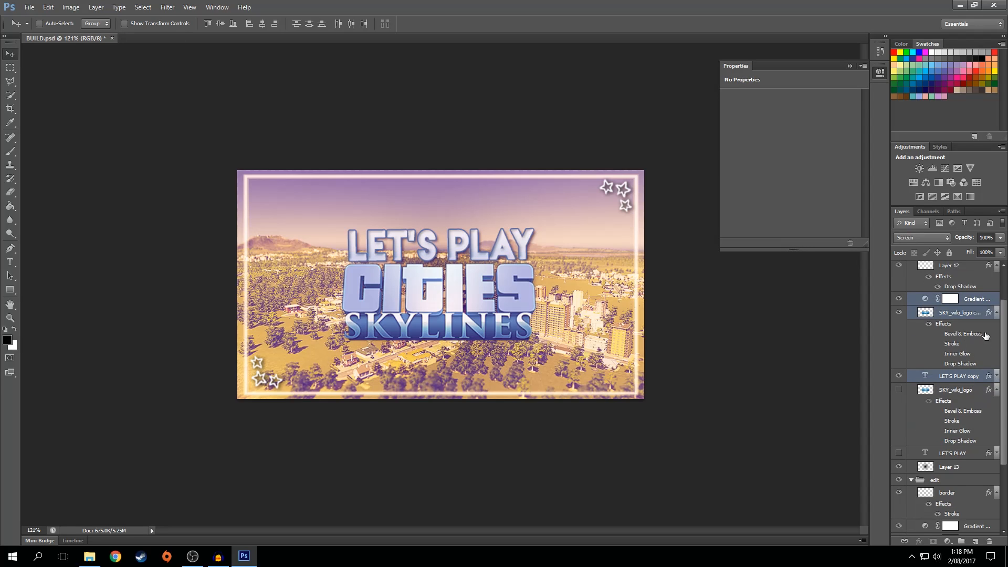
left_click(975, 300)
left_click(972, 235)
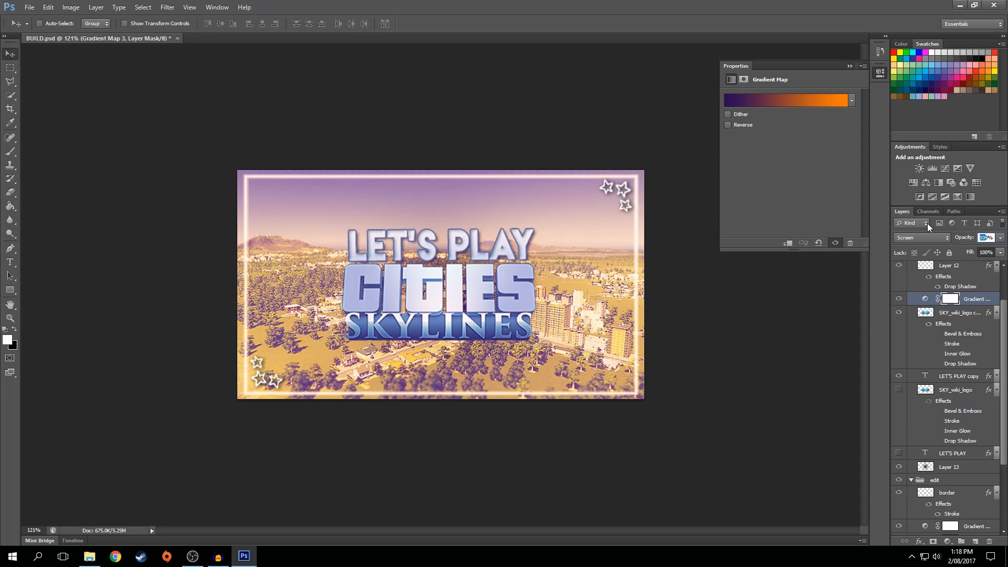
type("70")
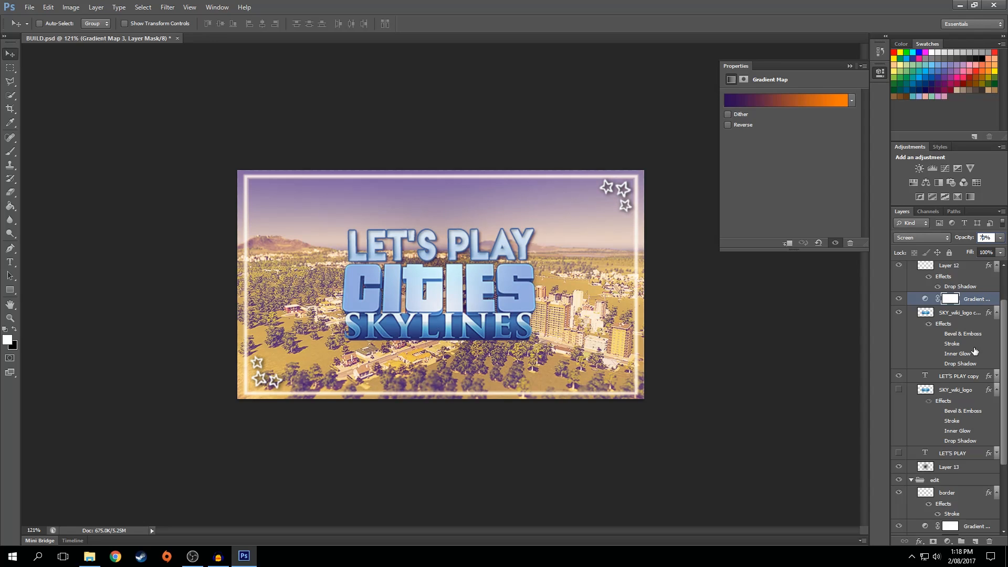
left_click(955, 313, "shift")
right_click(954, 312)
left_click(980, 302)
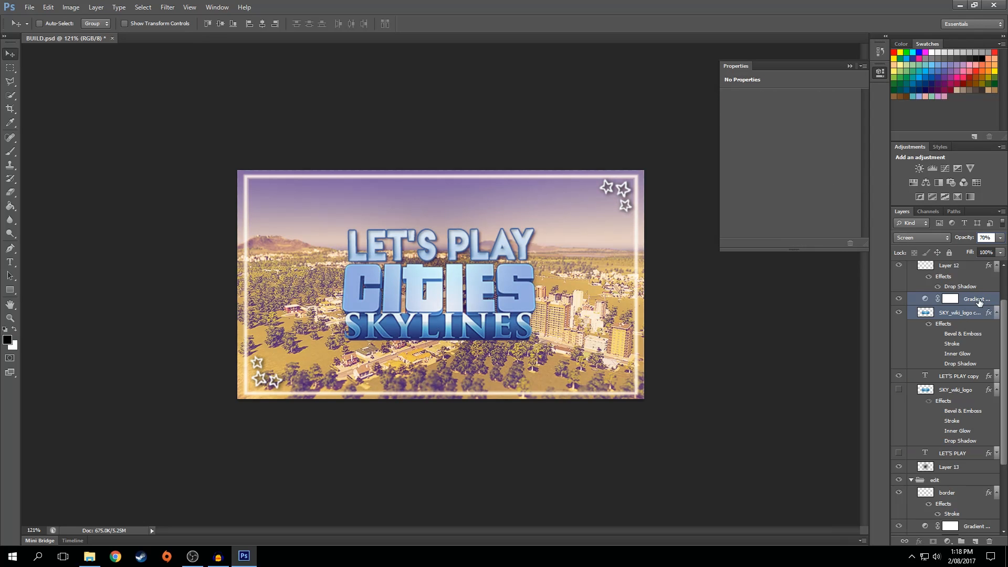
left_click(972, 300)
left_click(972, 379, "shift")
right_click(972, 381)
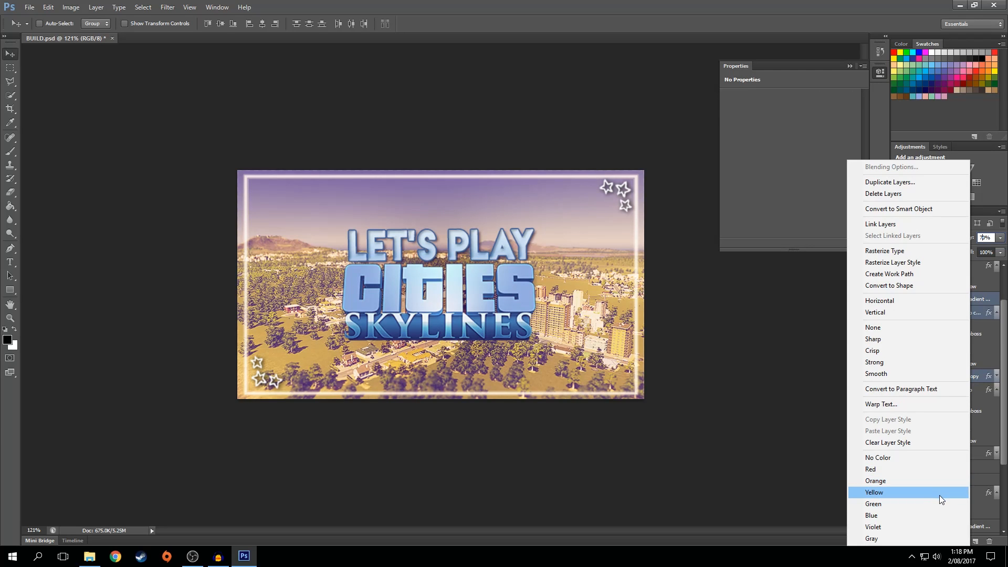
left_click(987, 351)
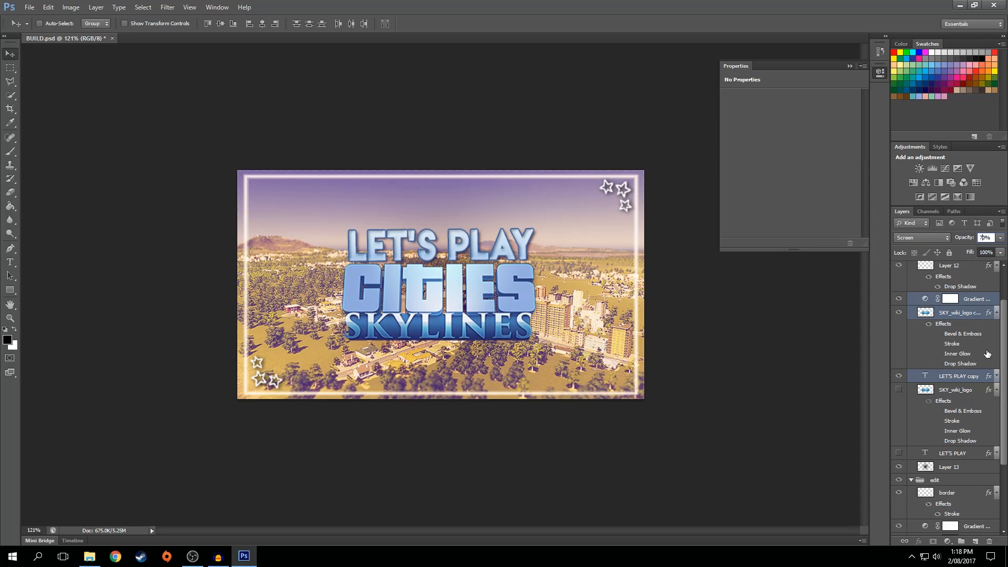
left_click(963, 315)
left_click(987, 300, "ctrl")
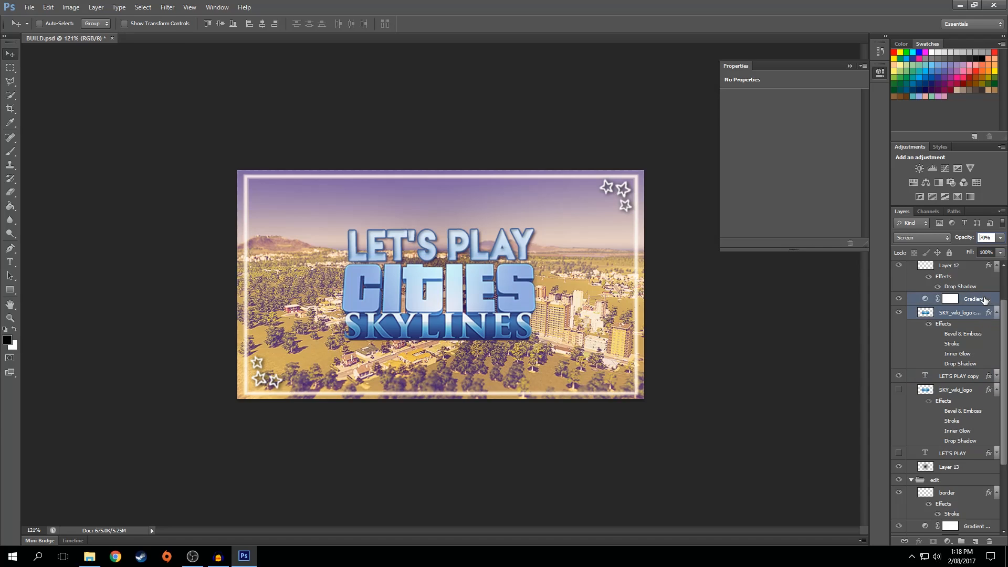
right_click(987, 301)
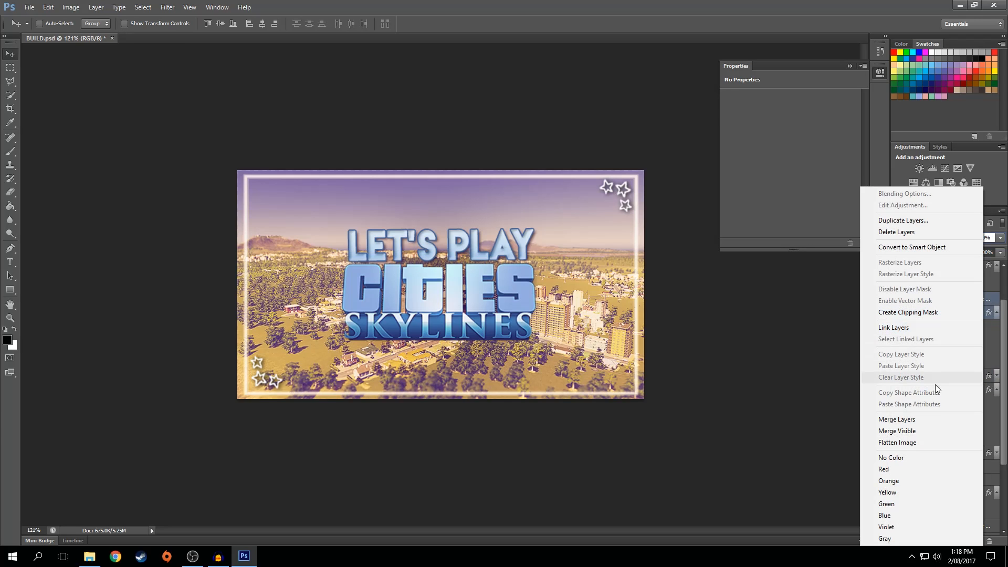
left_click(803, 384)
Merge the upper Gradient Map with the logo and LET'S PLAY copies into one layer, and show the original title layers again.
left_click(961, 380)
left_click(968, 301, "shift")
right_click(967, 299)
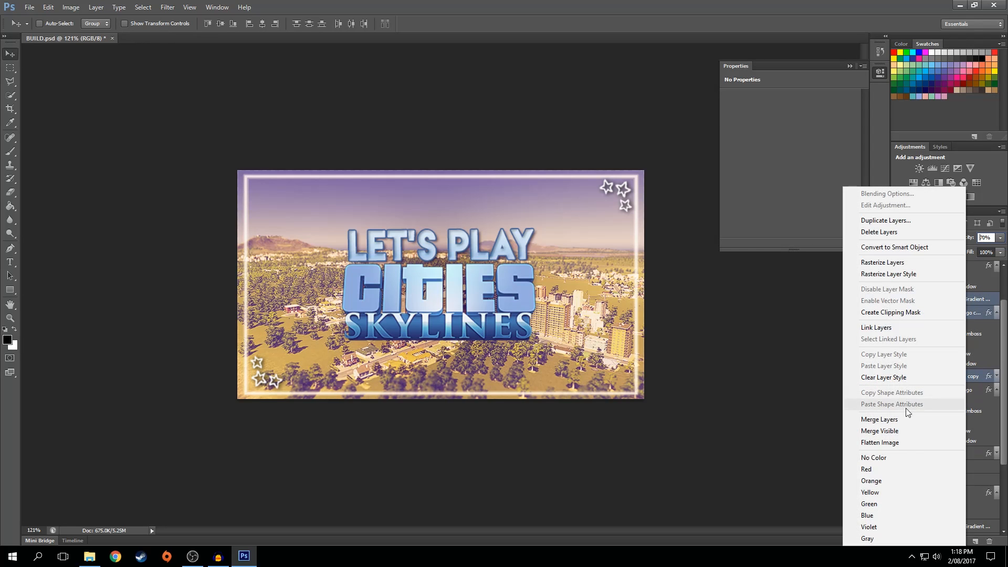
left_click(897, 418)
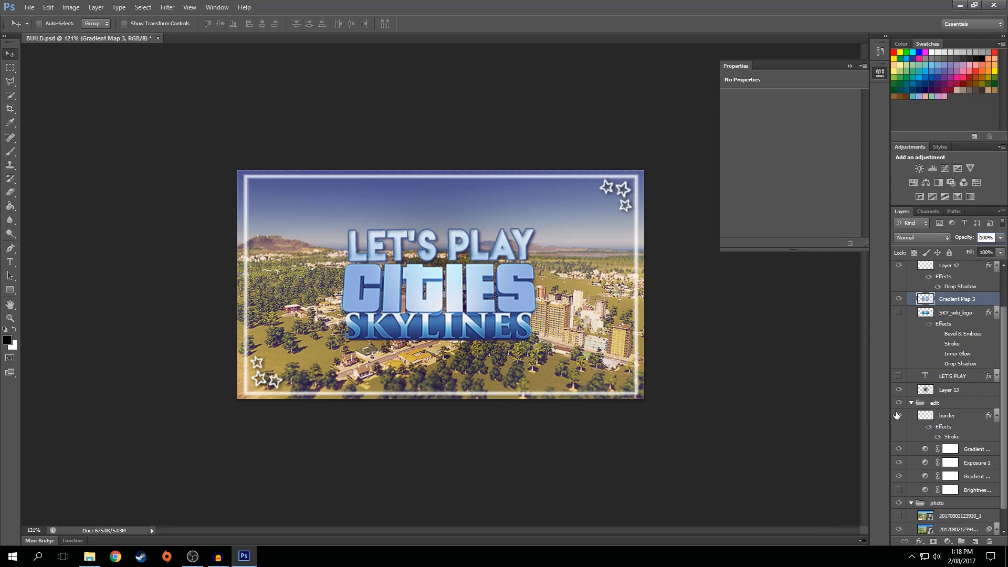
left_click(897, 313)
left_click(898, 377)
Compare the title with and without the merged Gradient Map 3 layer by switching its visibility.
left_click(900, 298)
left_click(900, 299)
left_click(901, 299)
left_click(901, 298)
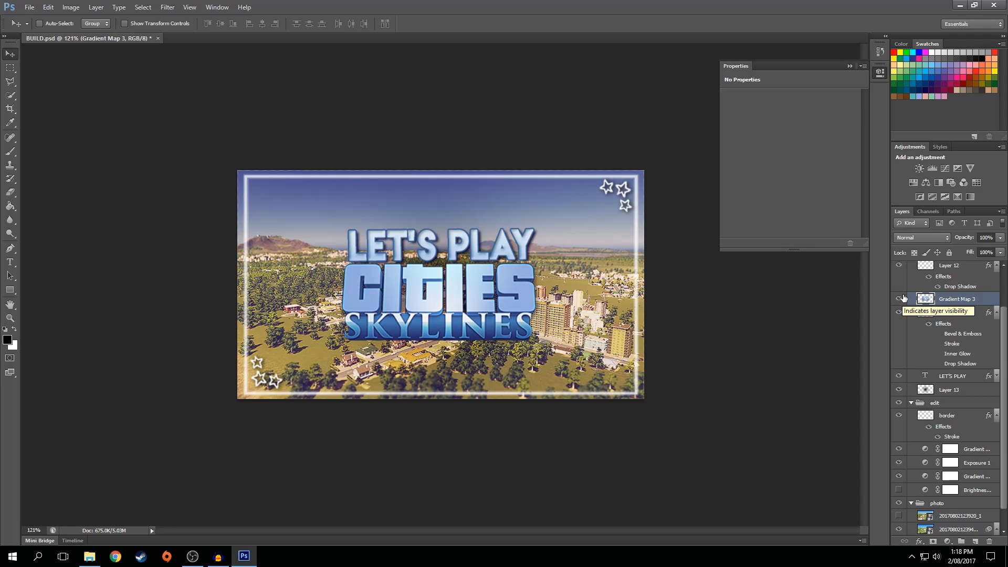
Compare the title with and without the Gradient Map 3 layer while viewing the thumbnail at about 39%.
scroll(687, 271, "down", 3)
scroll(688, 275, "down", 1)
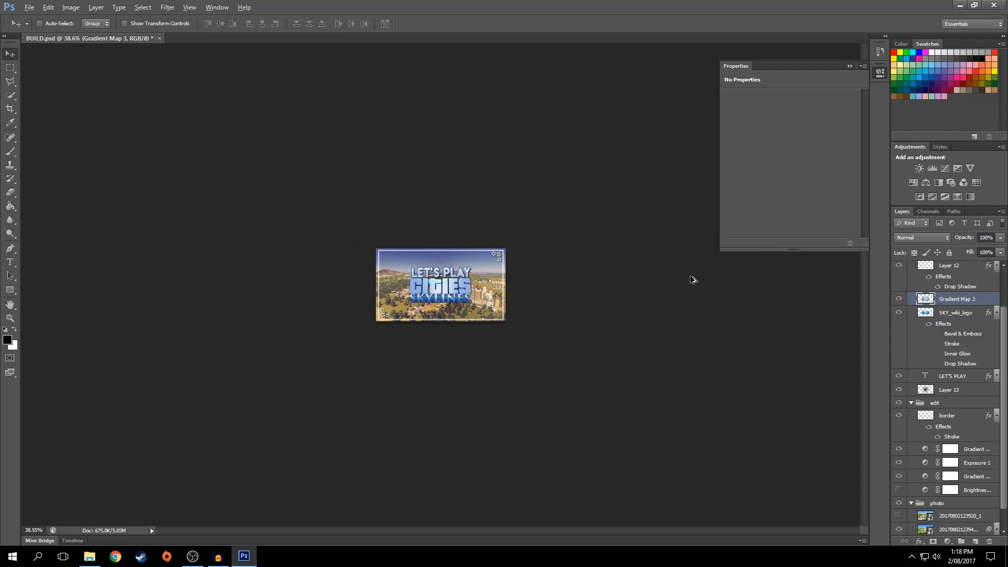
left_click(899, 299)
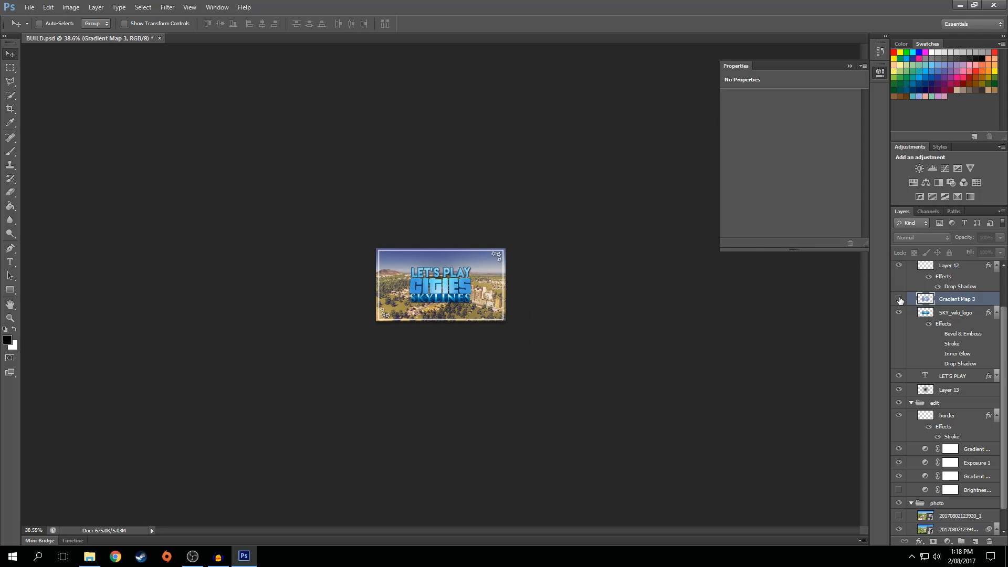
left_click(900, 299)
left_click(900, 299)
left_click(900, 299)
left_click(900, 299)
left_click(901, 299)
left_click(901, 299)
left_click(901, 298)
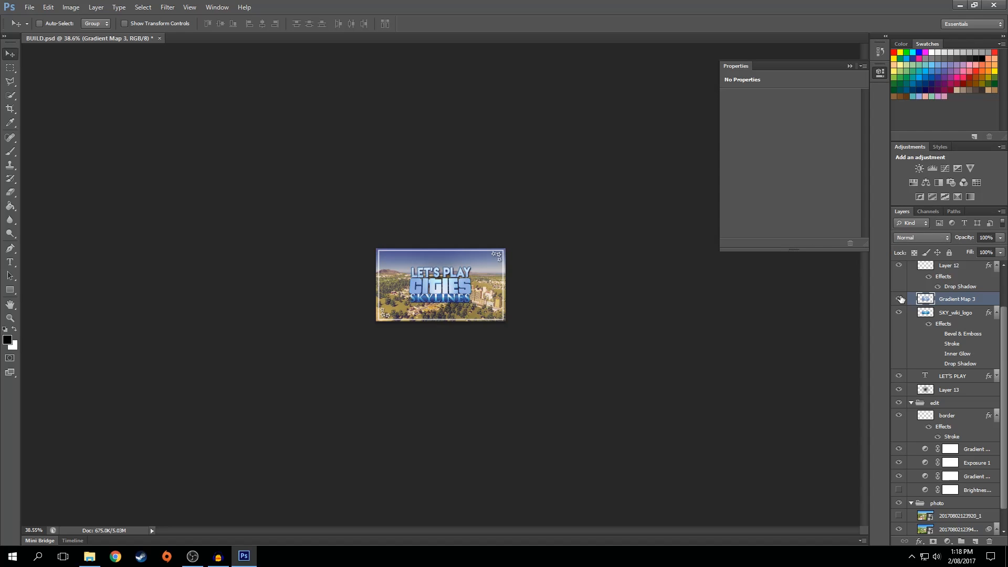
left_click(900, 299)
left_click(900, 298)
left_click(901, 299)
Compare both title versions again at 121% and leave the Gradient Map 3 layer visible.
scroll(625, 368, "up", 5)
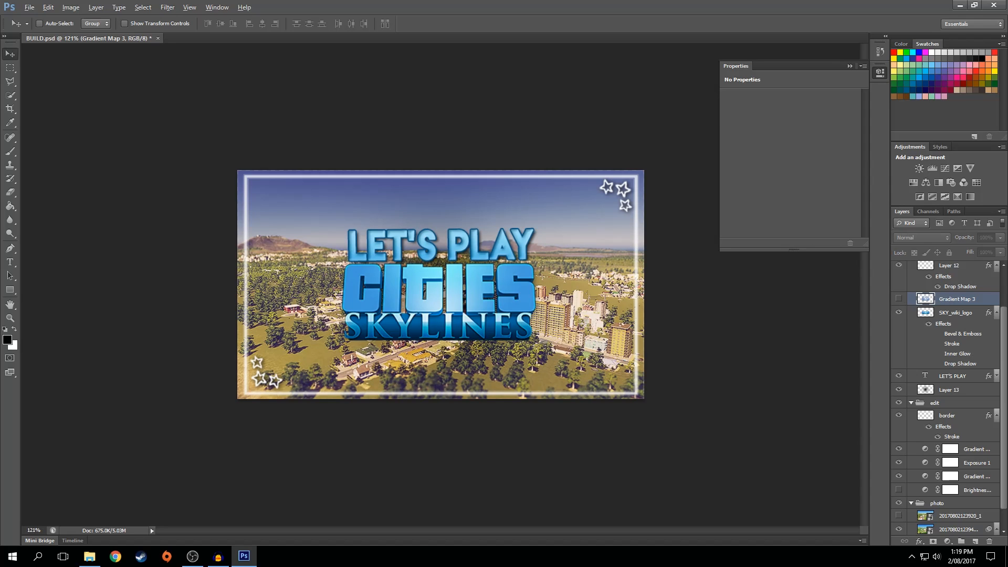
left_click(900, 299)
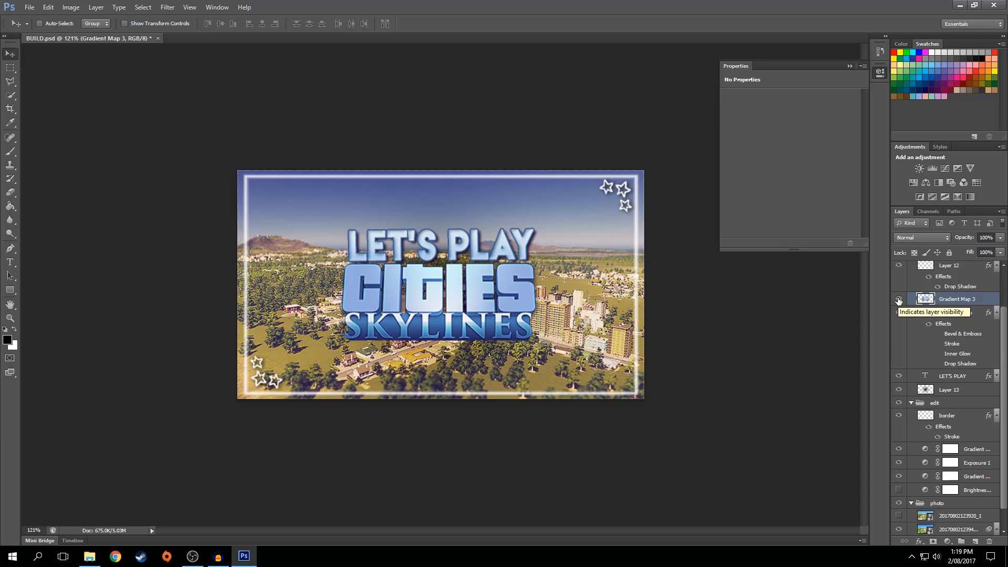
left_click(899, 300)
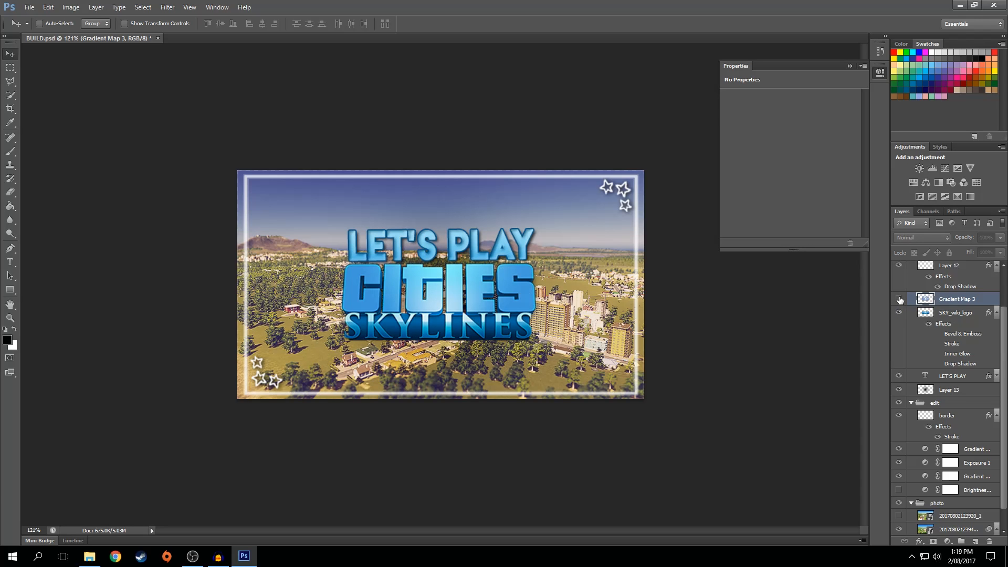
left_click(900, 300)
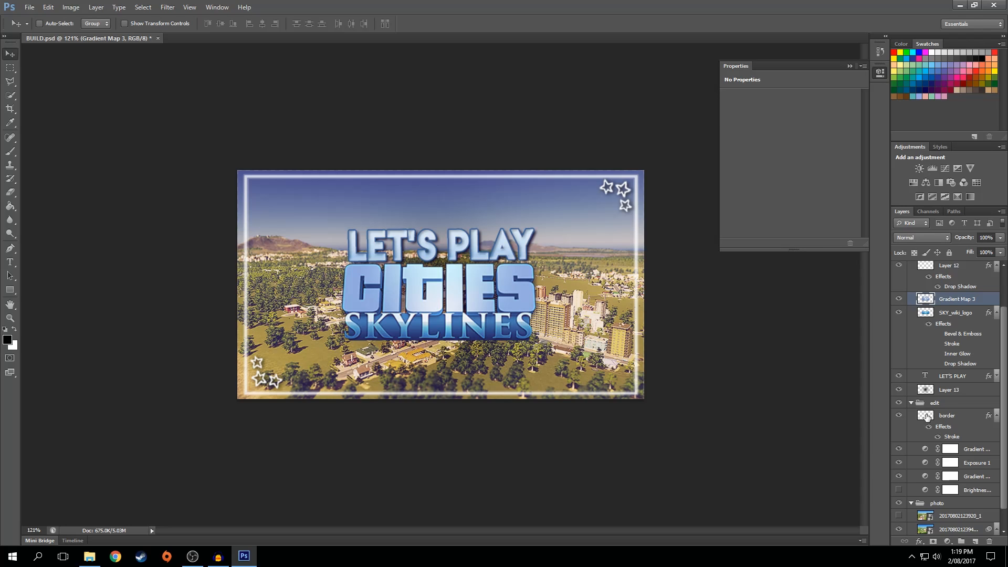
scroll(927, 418, "down", 2)
left_click(899, 495)
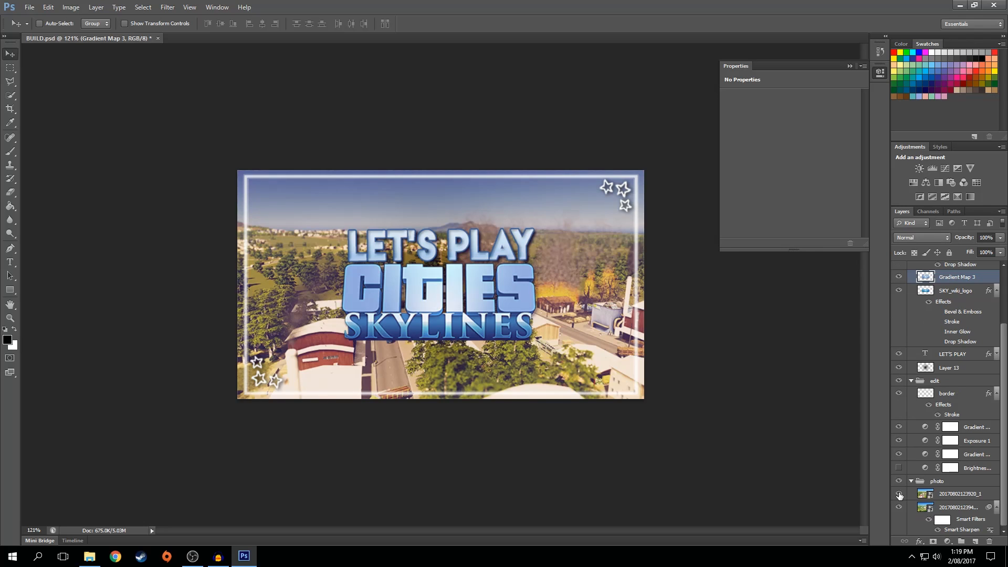
left_click(899, 495)
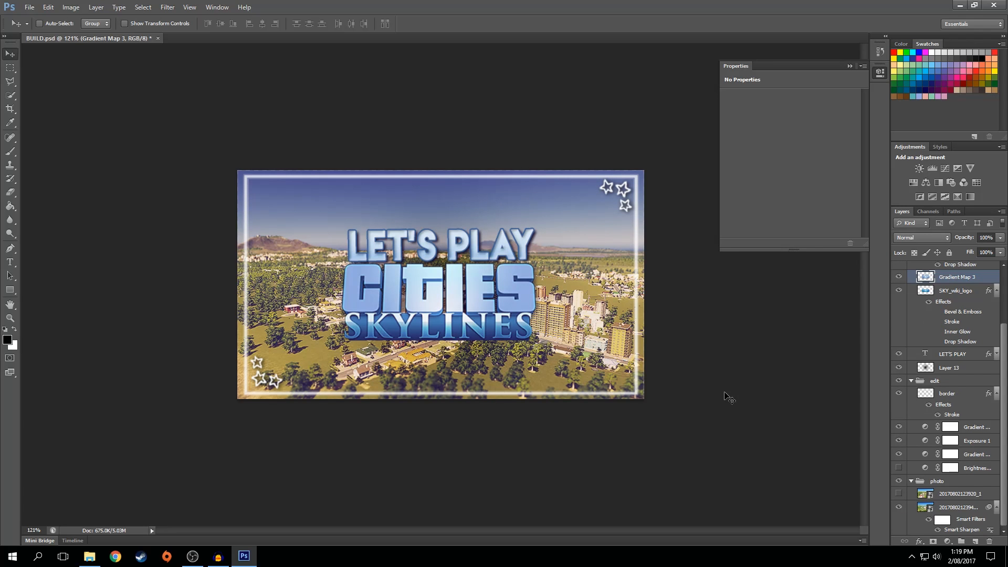
Compare the title's colours with and without the Gradient Map 3 layer over the city panorama, leaving the layer visible.
scroll(952, 363, "up", 5)
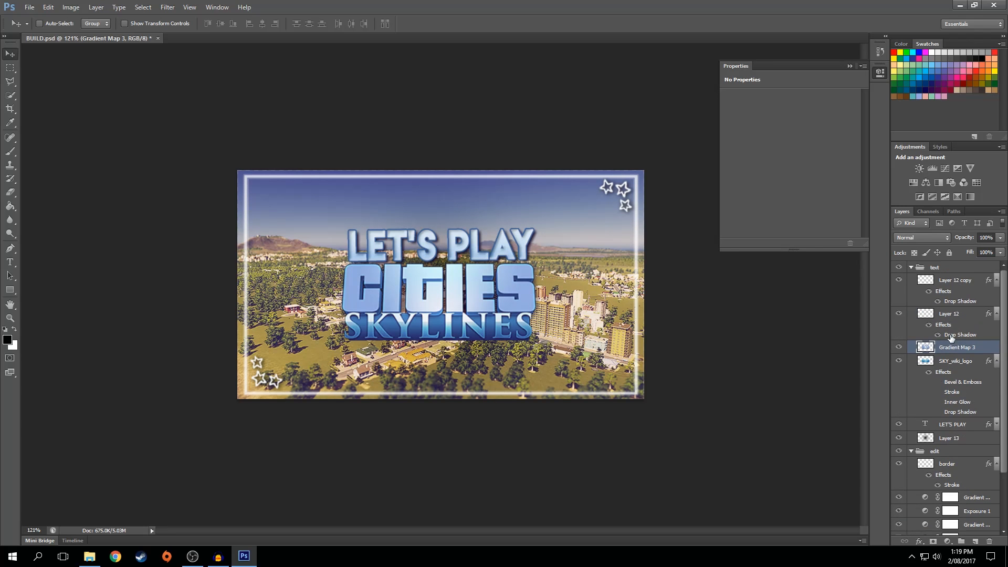
left_click(898, 349)
left_click(898, 348)
left_click(898, 348)
left_click(898, 348)
left_click(850, 67)
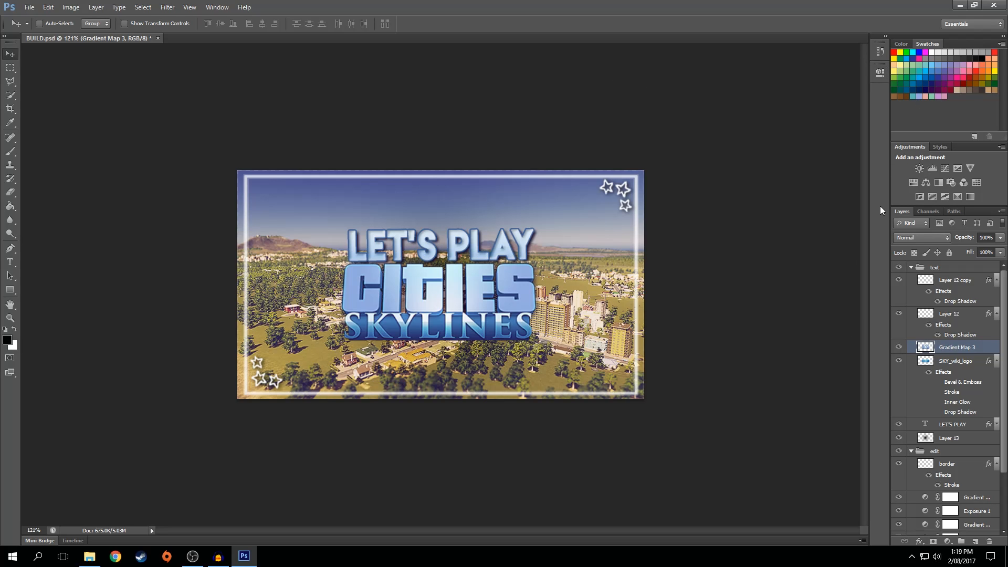
scroll(951, 506, "down", 5)
left_click_drag(951, 497, 990, 541)
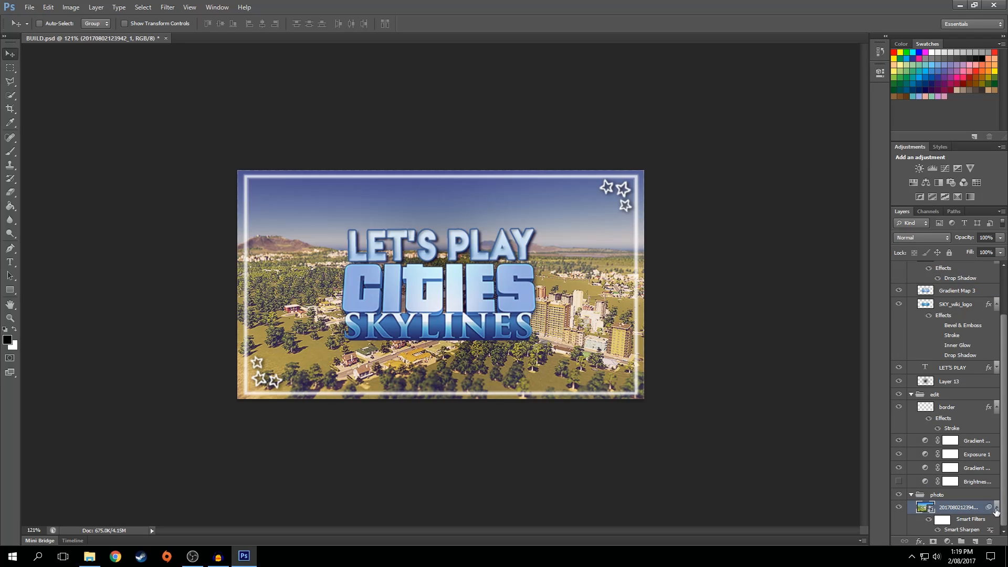
Collapse the smart filter list of the remaining photo and the effects lists of the border and SKY_wiki_logo layers.
left_click(996, 508)
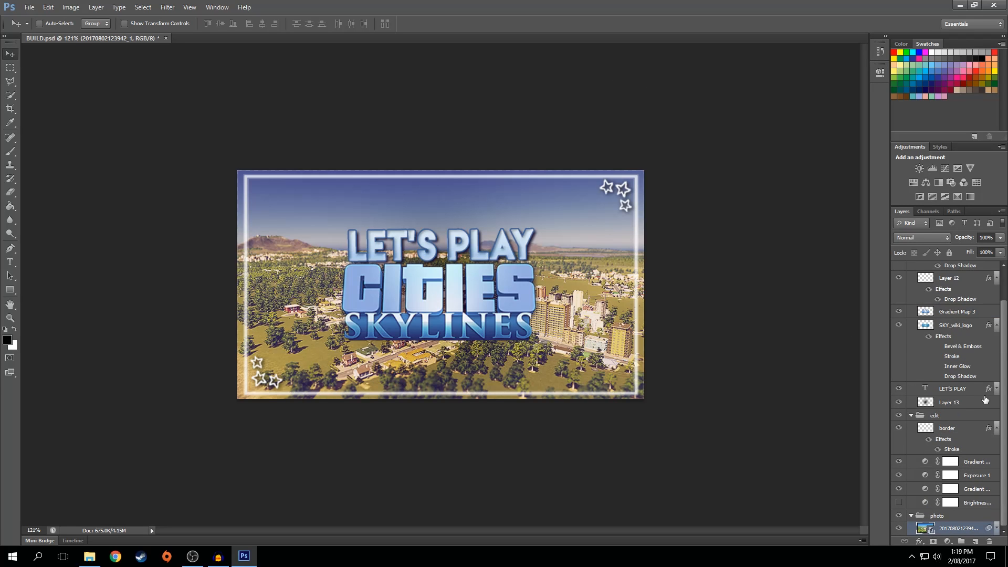
left_click(999, 429)
scroll(992, 411, "up", 1)
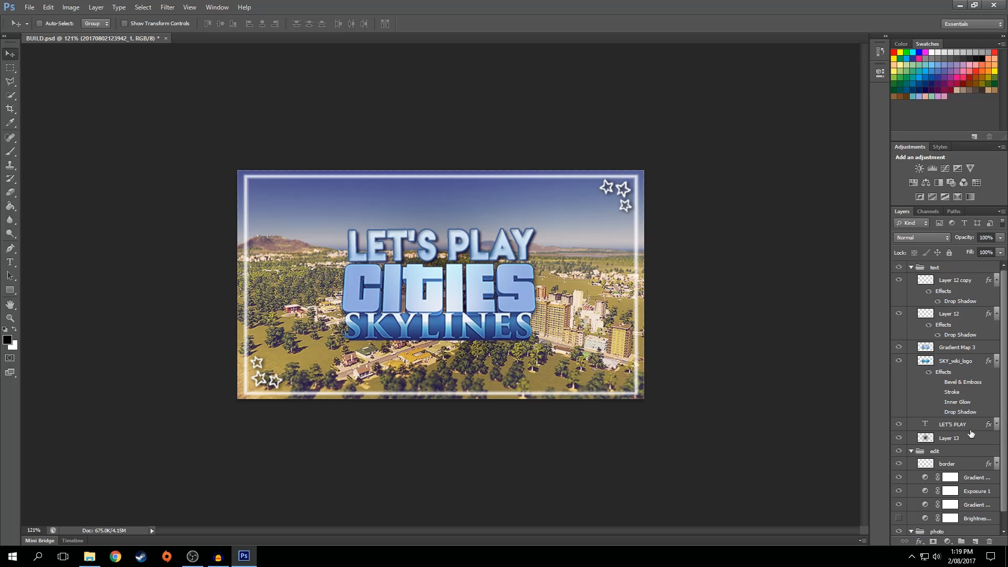
left_click(960, 364)
left_click(997, 362)
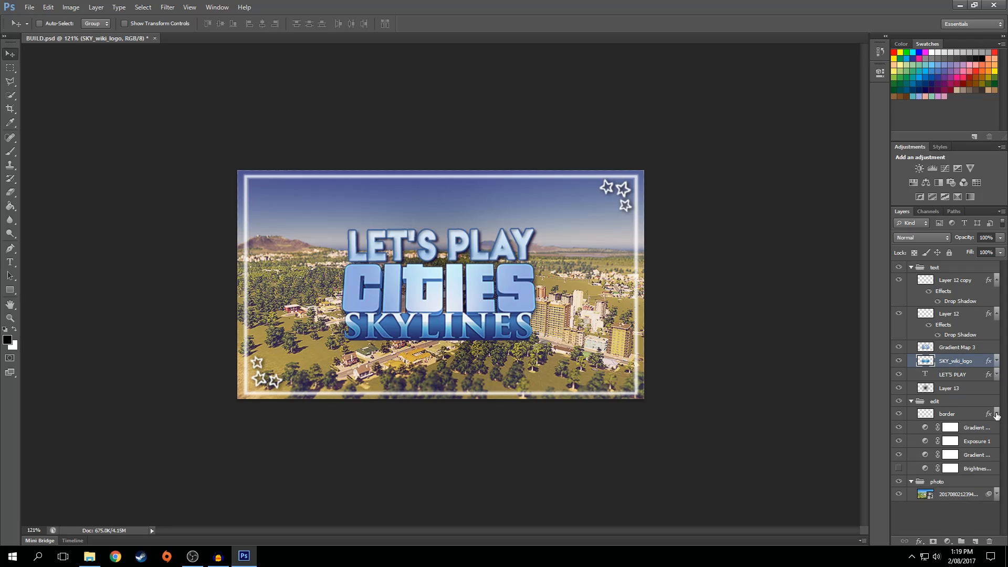
Compare the thumbnail before and after grading by switching the edit group's visibility, leaving the group visible.
left_click(900, 402)
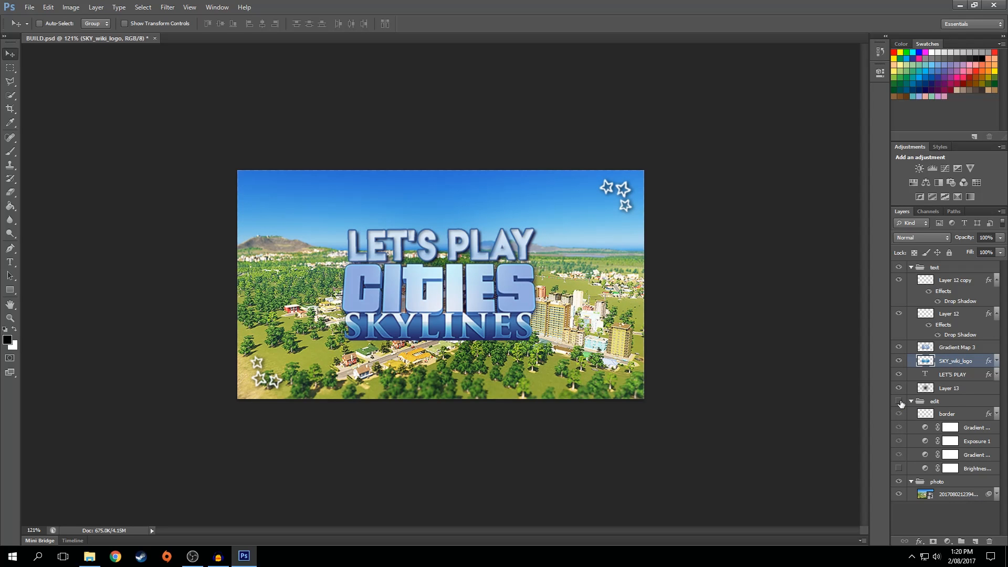
left_click(900, 402)
left_click(899, 401)
left_click(900, 401)
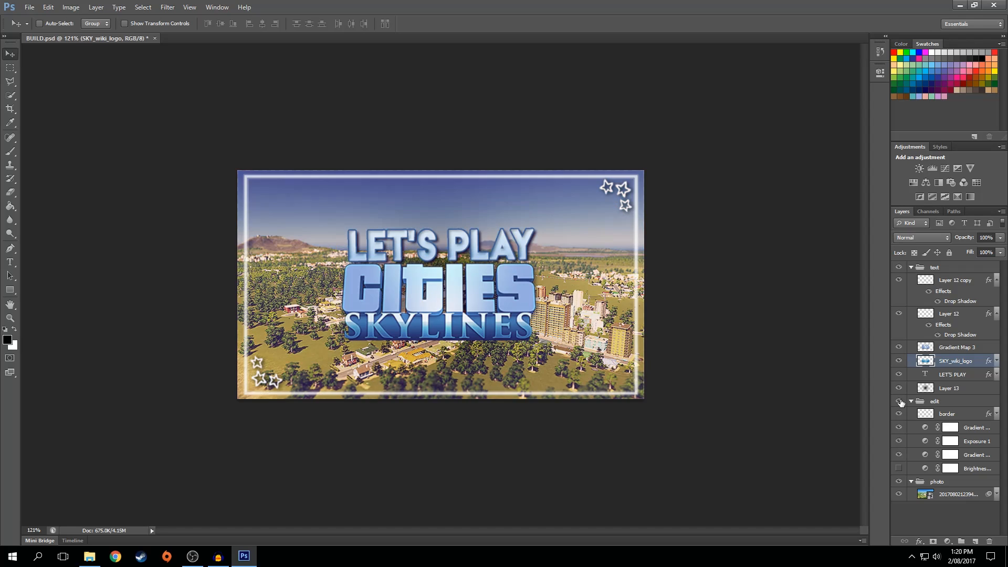
left_click(900, 402)
left_click(900, 401)
left_click(901, 402)
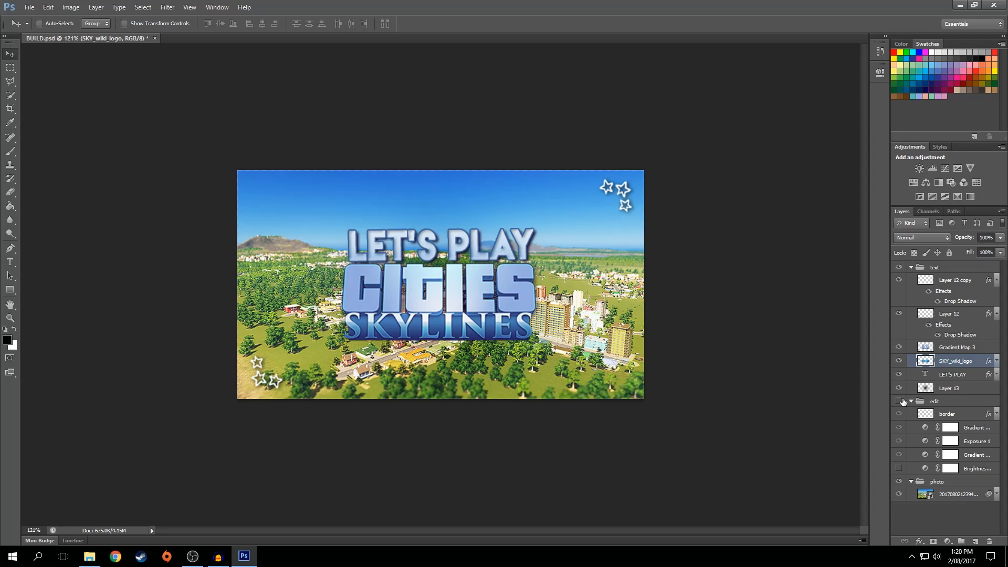
left_click(902, 402)
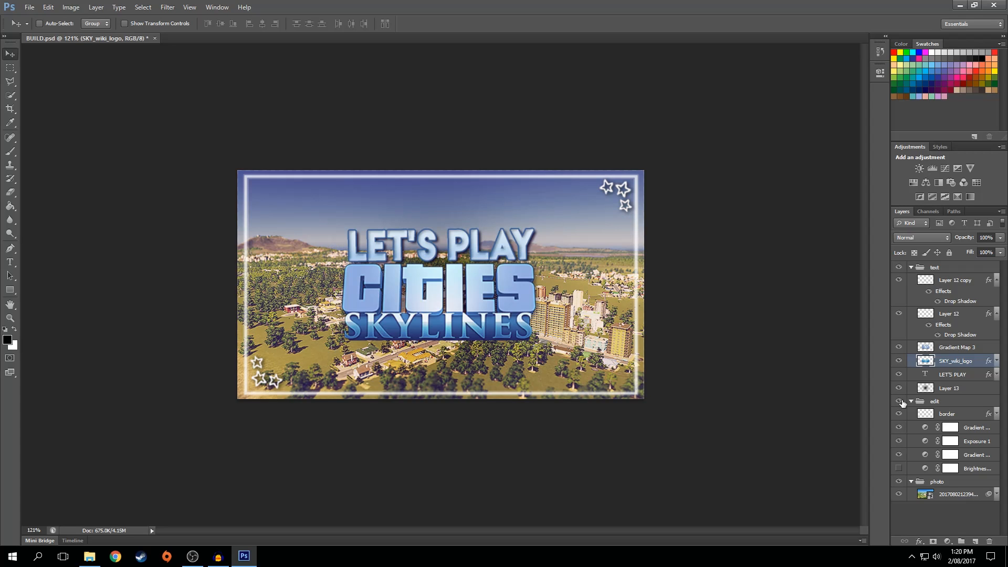
Collapse the text, edit and photo groups and deselect all layers.
left_click(912, 267)
left_click(911, 280)
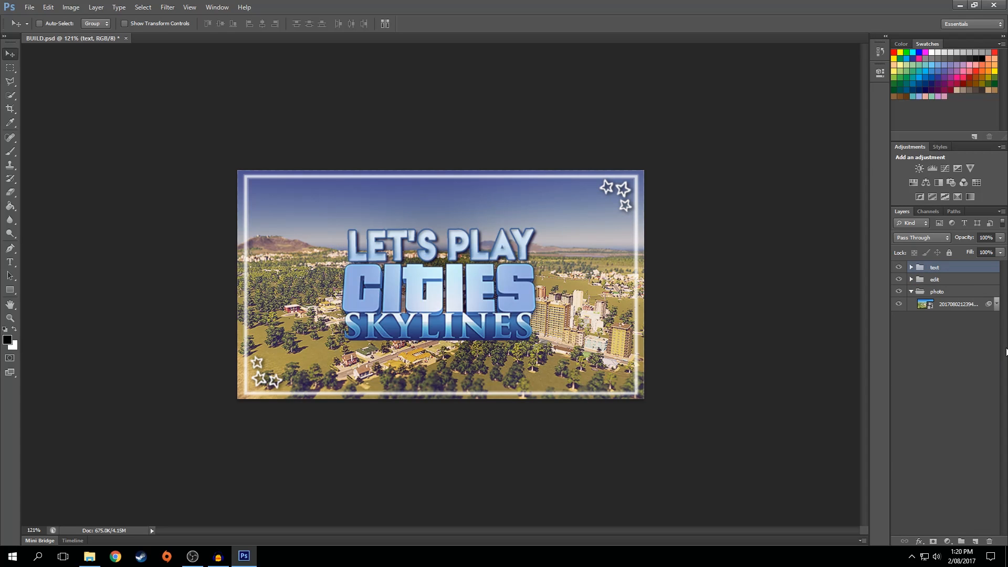
left_click(912, 292)
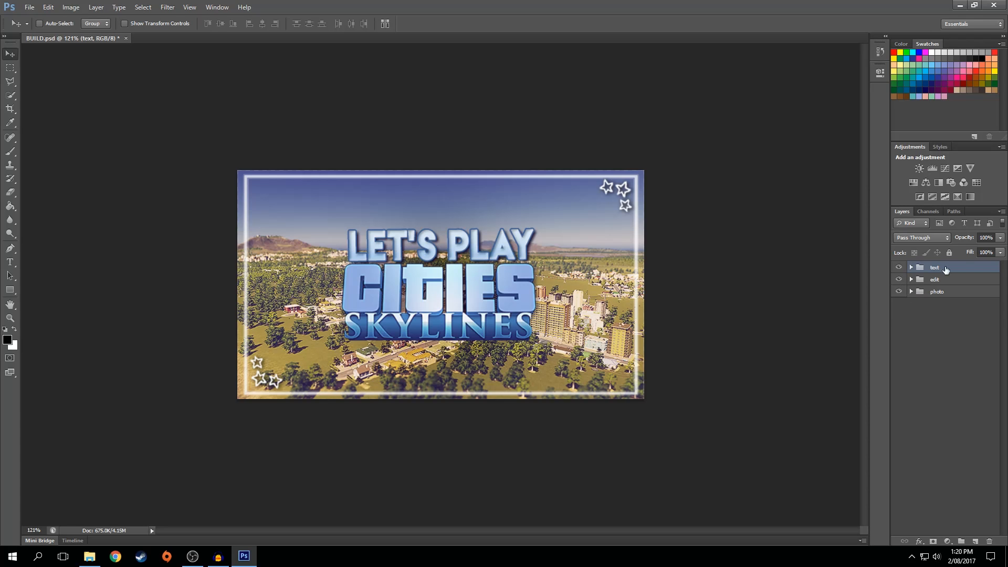
left_click(931, 436)
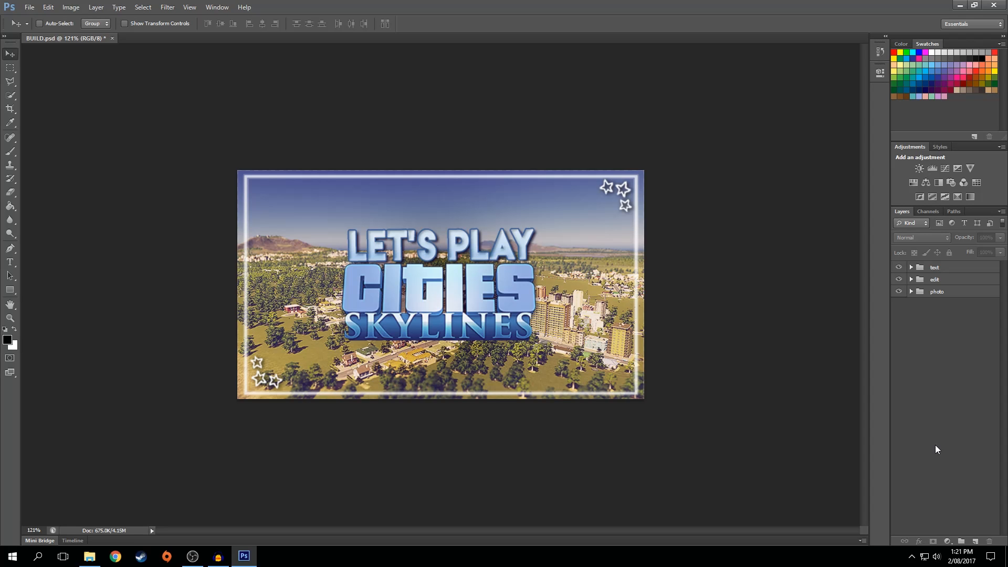
Expand the text group, compare the title with and without Gradient Map 3, and leave that layer hidden.
left_click(912, 267)
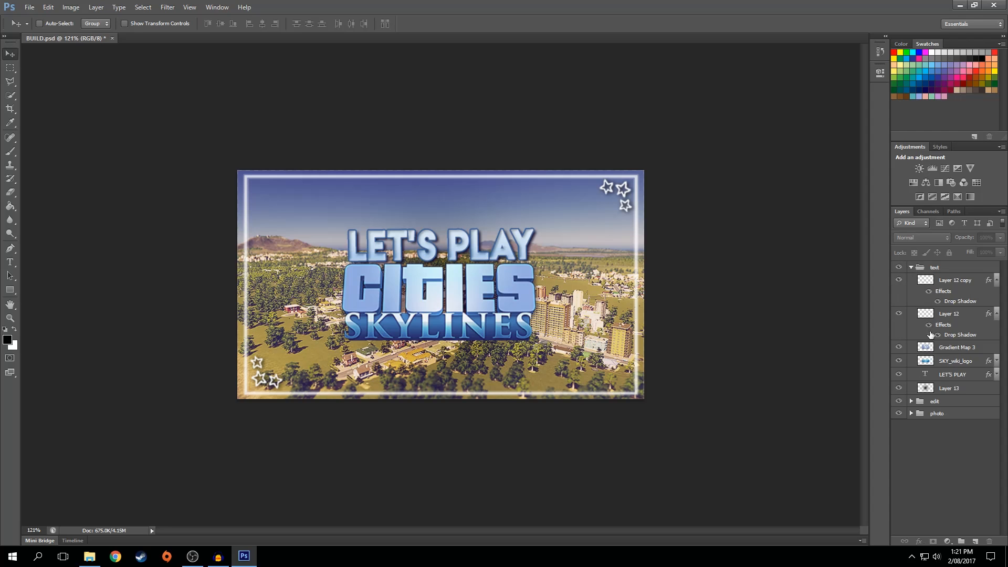
left_click(899, 348)
left_click(899, 349)
left_click(899, 348)
left_click(899, 349)
left_click(899, 349)
left_click(899, 348)
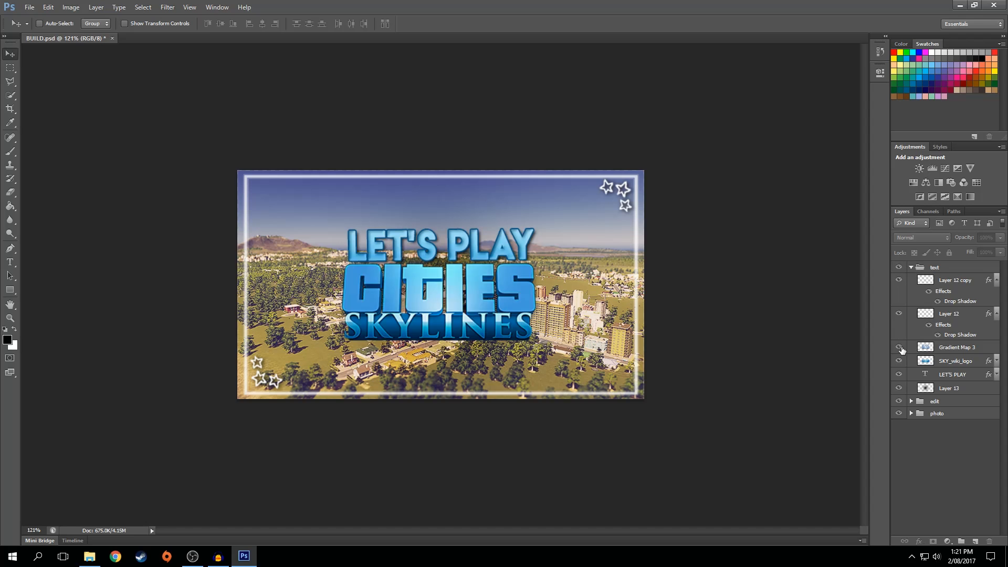
left_click(899, 349)
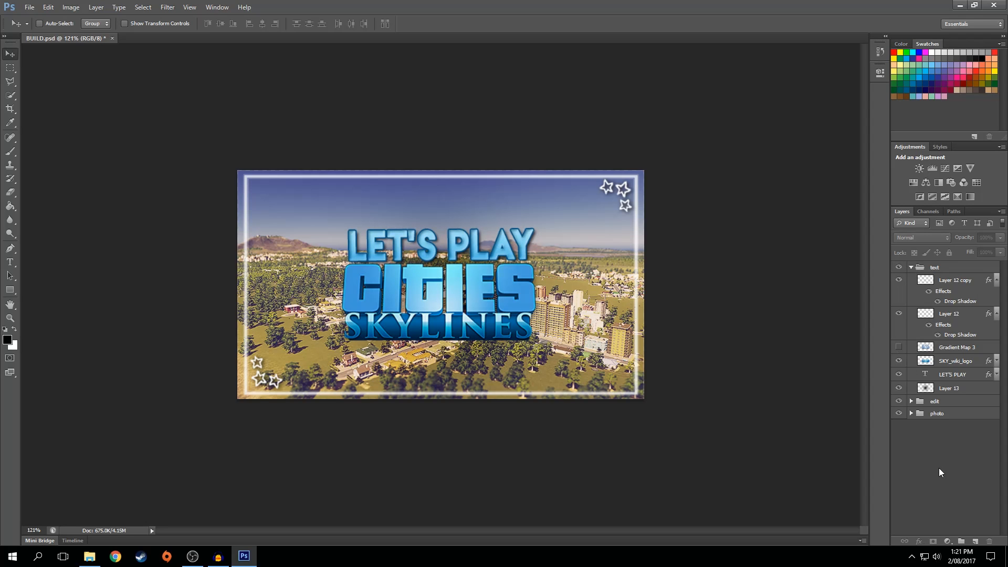